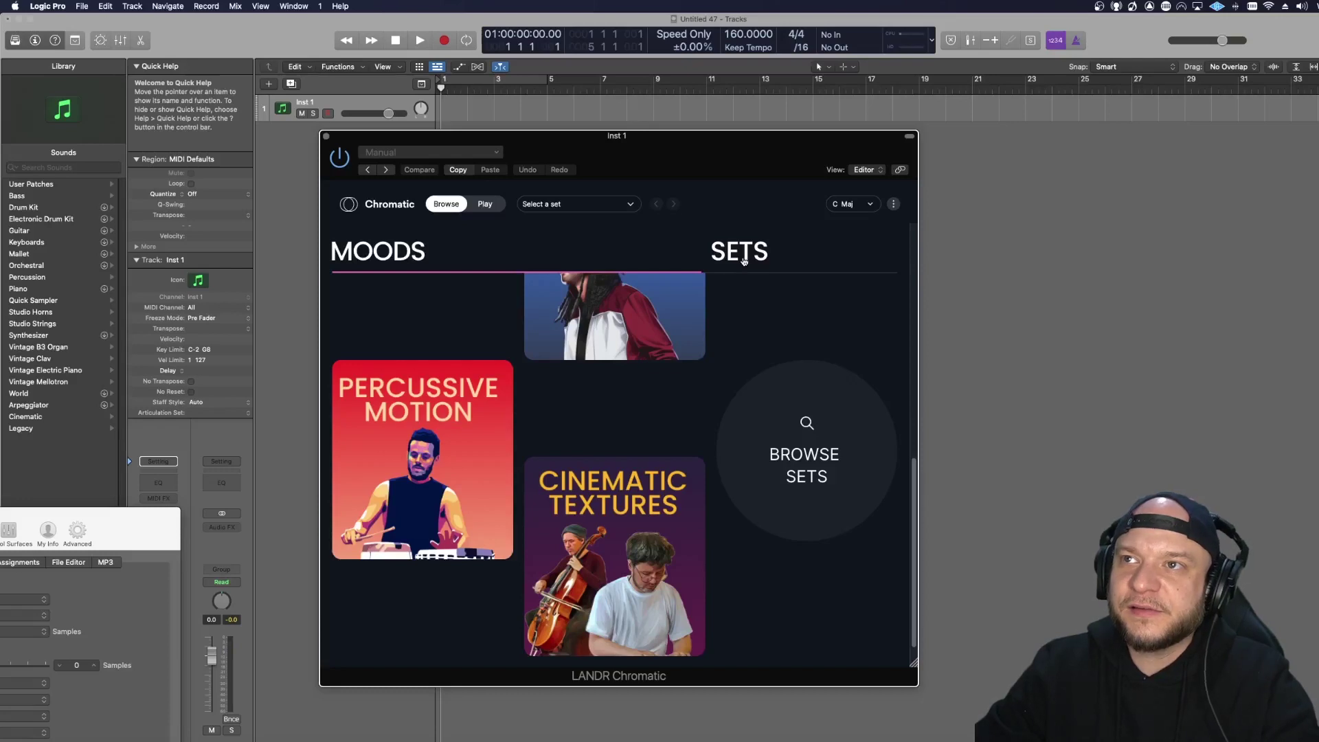
Step: Show the full list of Chromatic sets and bring up its instrument and genre search filters
left_click(743, 258)
scroll(613, 414, "down", 3)
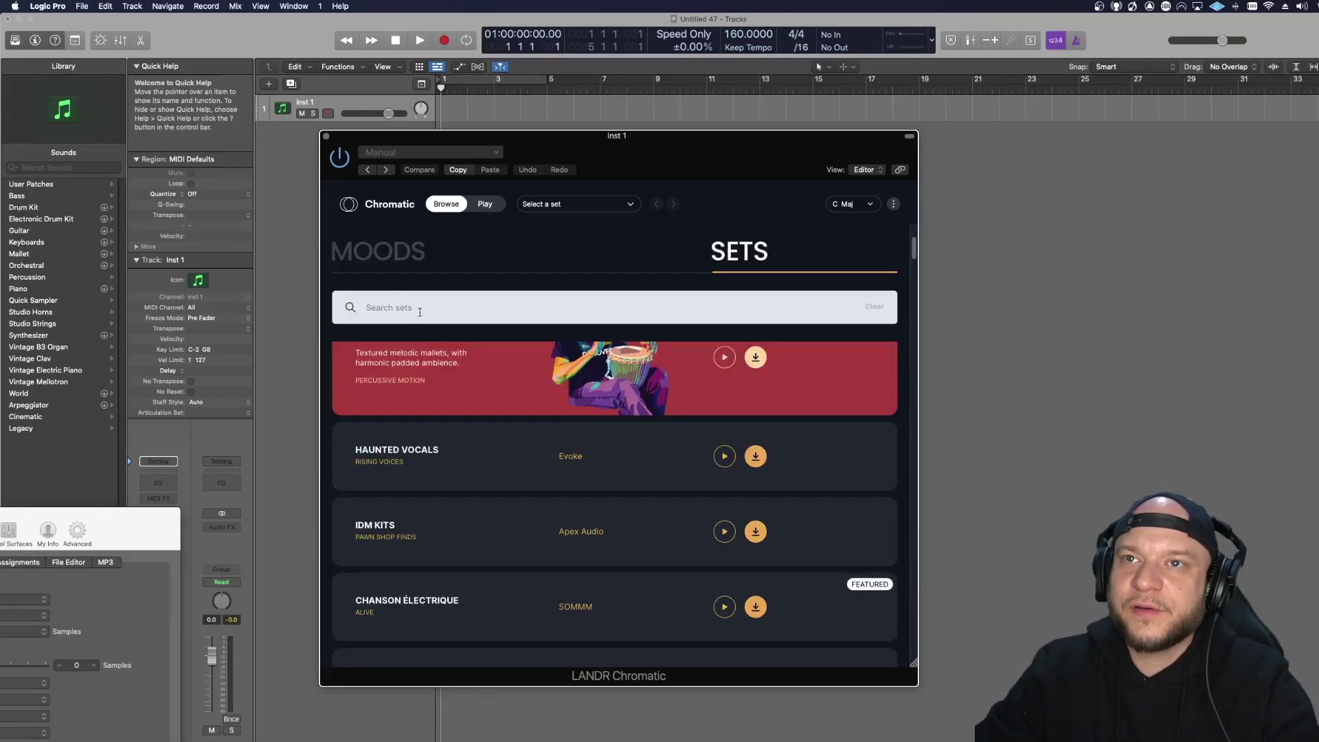
left_click(414, 309)
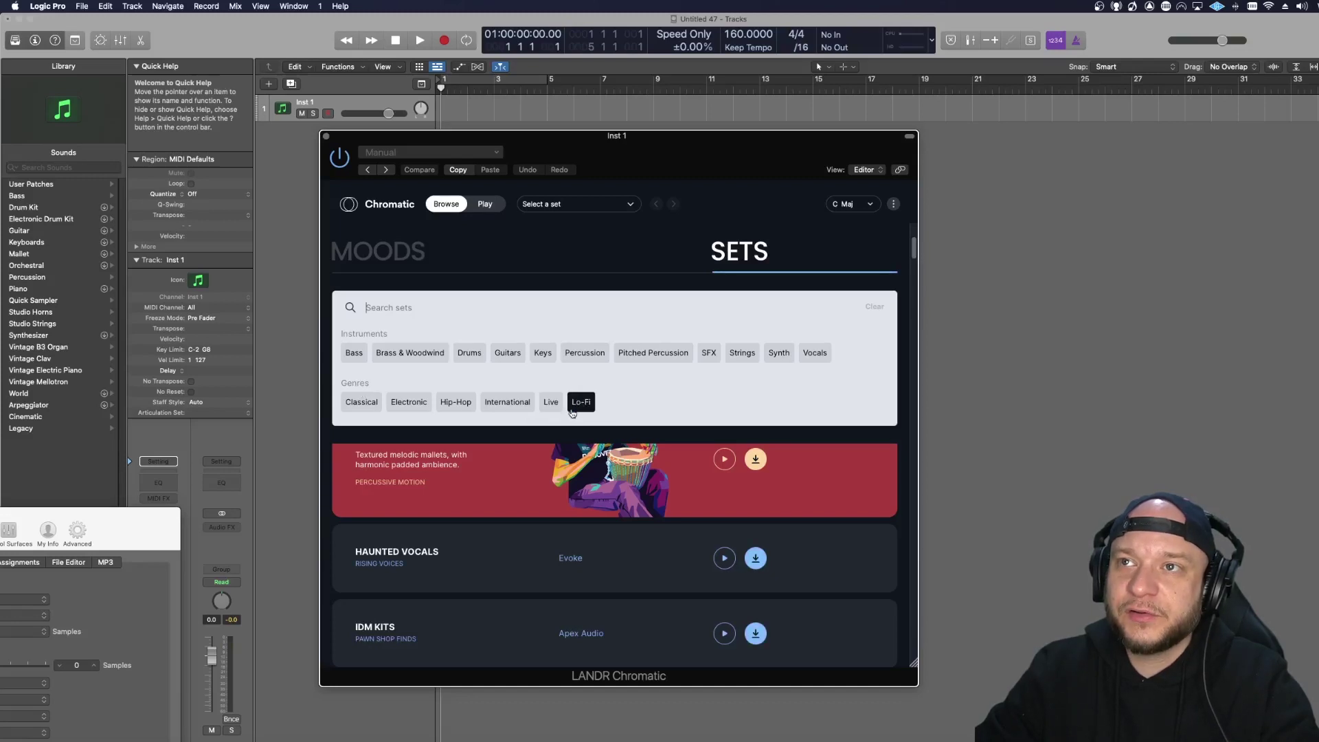
Step: Return to the mood categories, open the Cinematic Textures mood and look through its sets
left_click(405, 260)
scroll(608, 364, "down", 5)
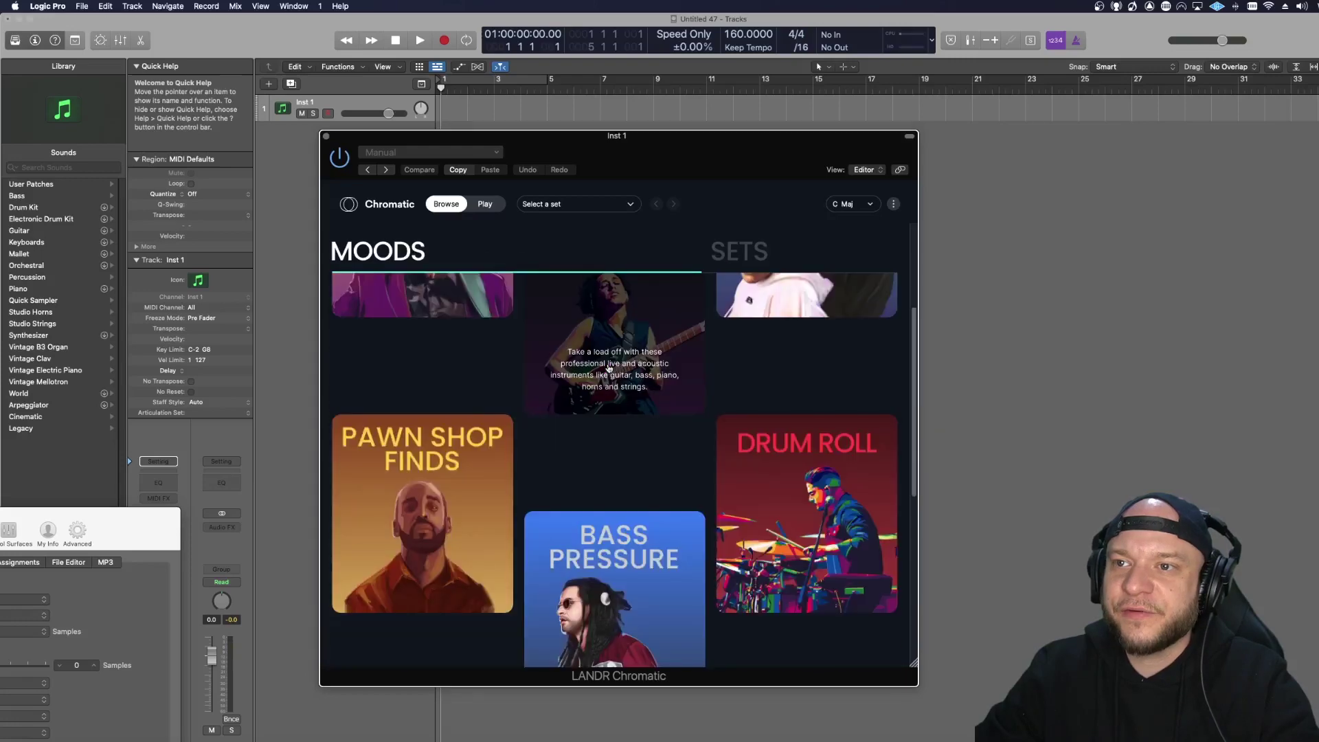
scroll(608, 369, "down", 8)
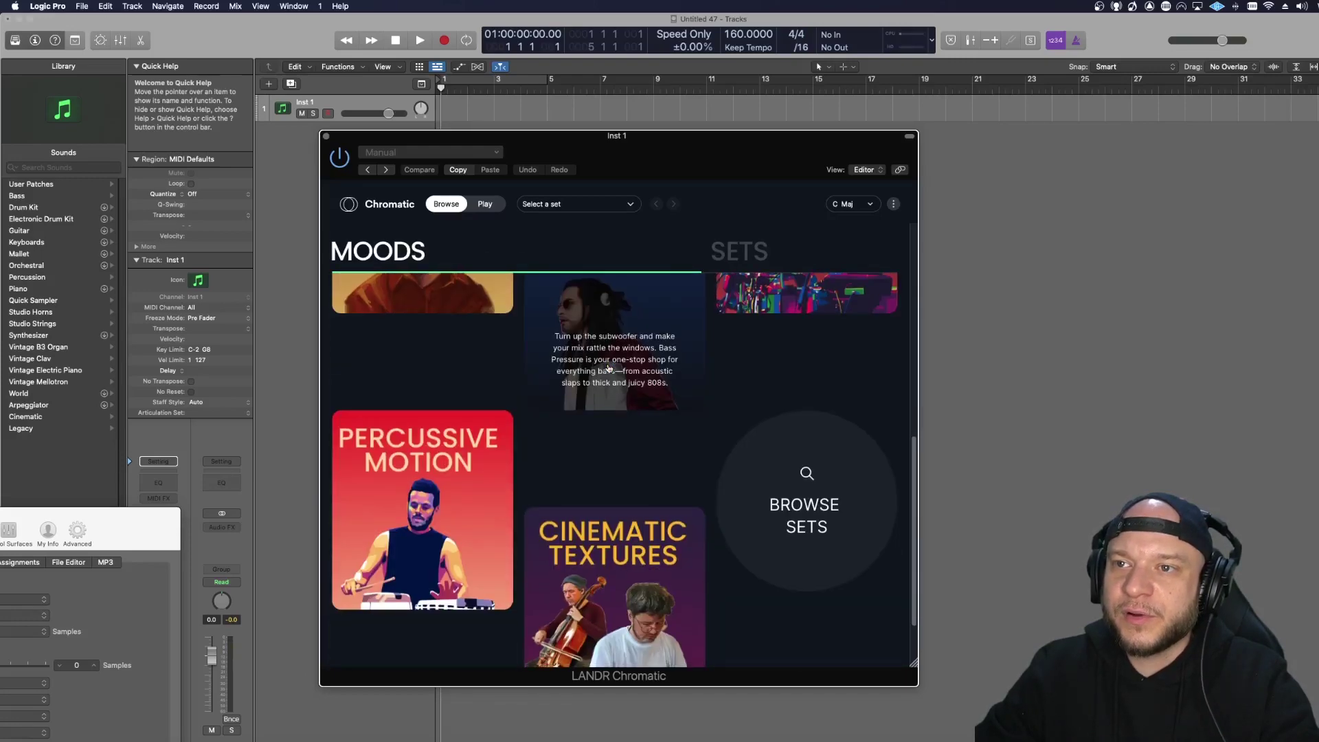
scroll(608, 368, "down", 3)
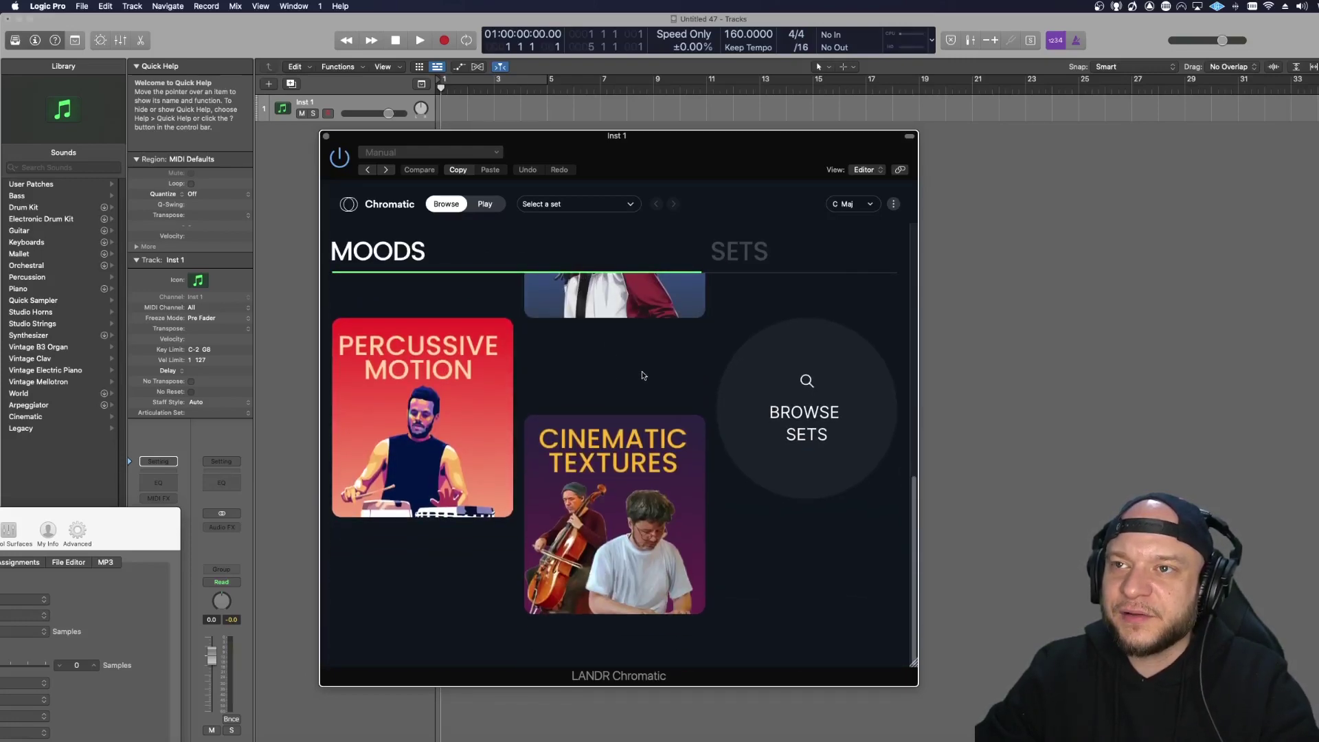
left_click(604, 475)
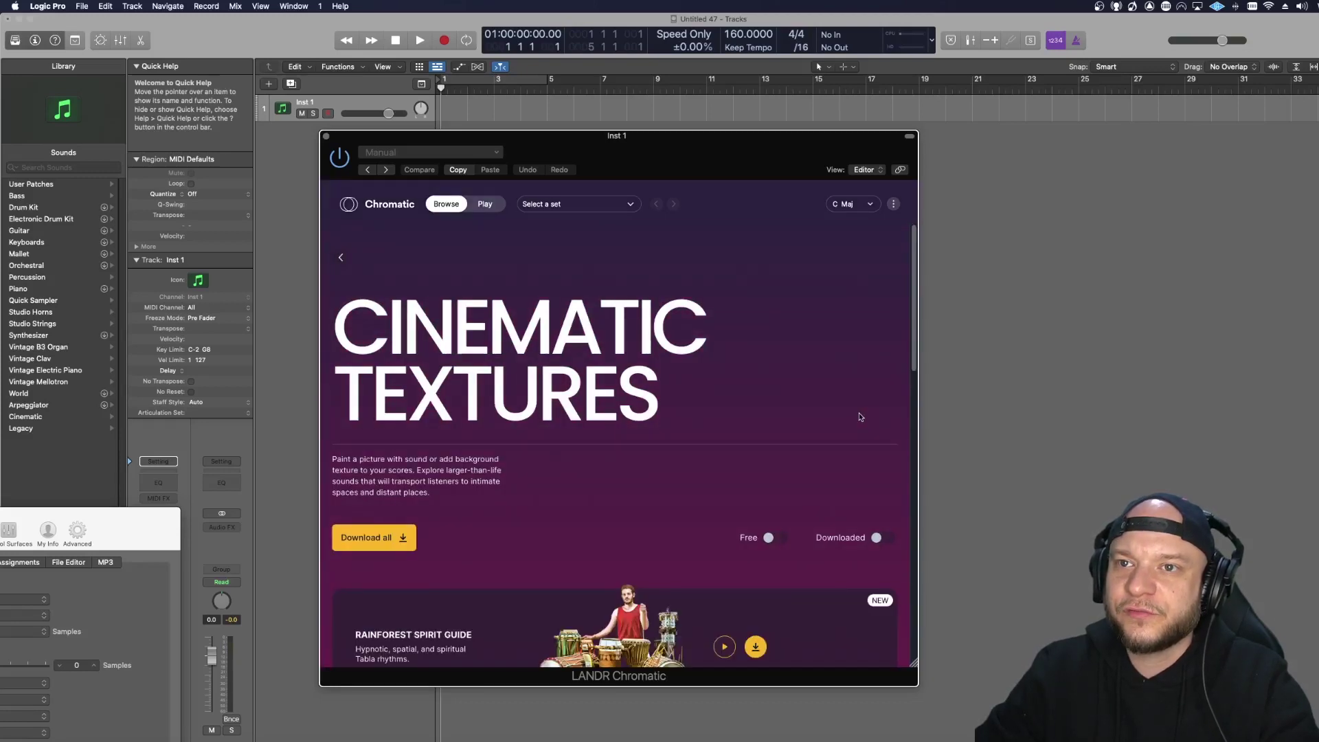
scroll(657, 373, "down", 5)
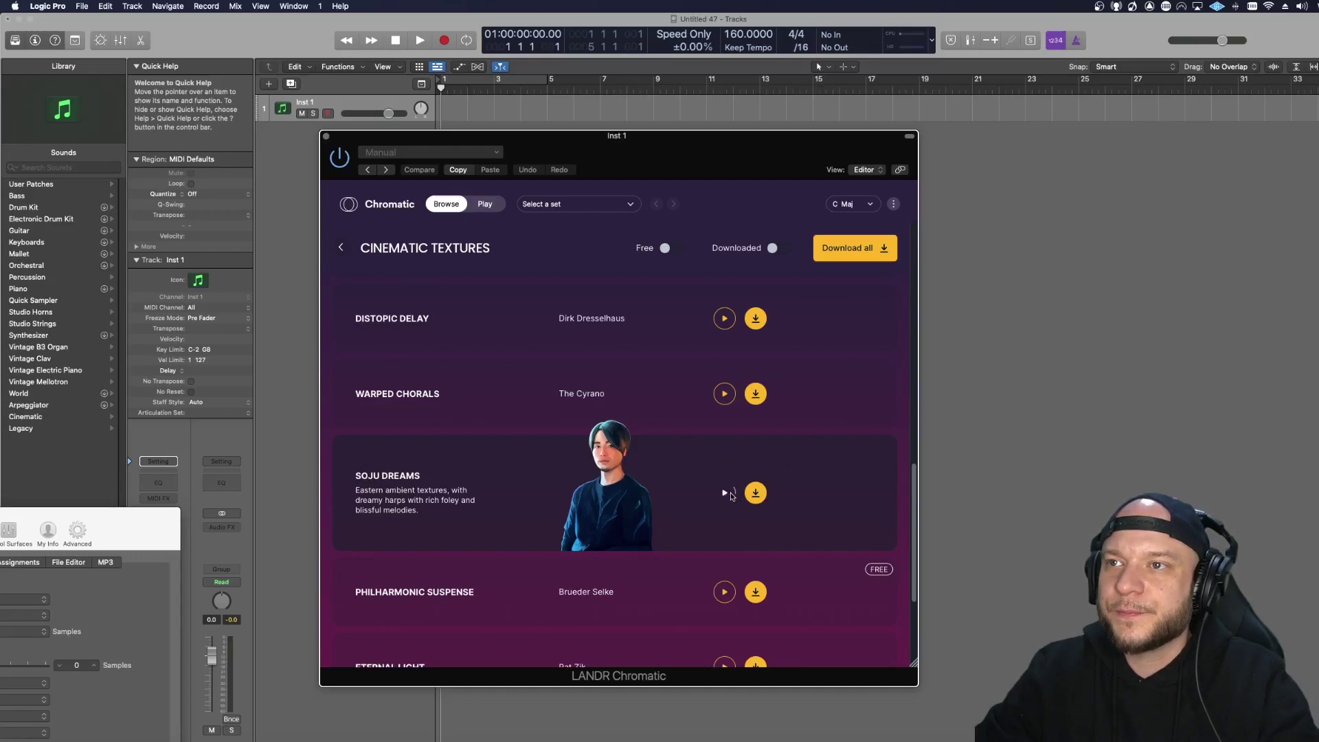
Step: Preview the Soju Dreams set in Cinematic Textures and download it
left_click(727, 495)
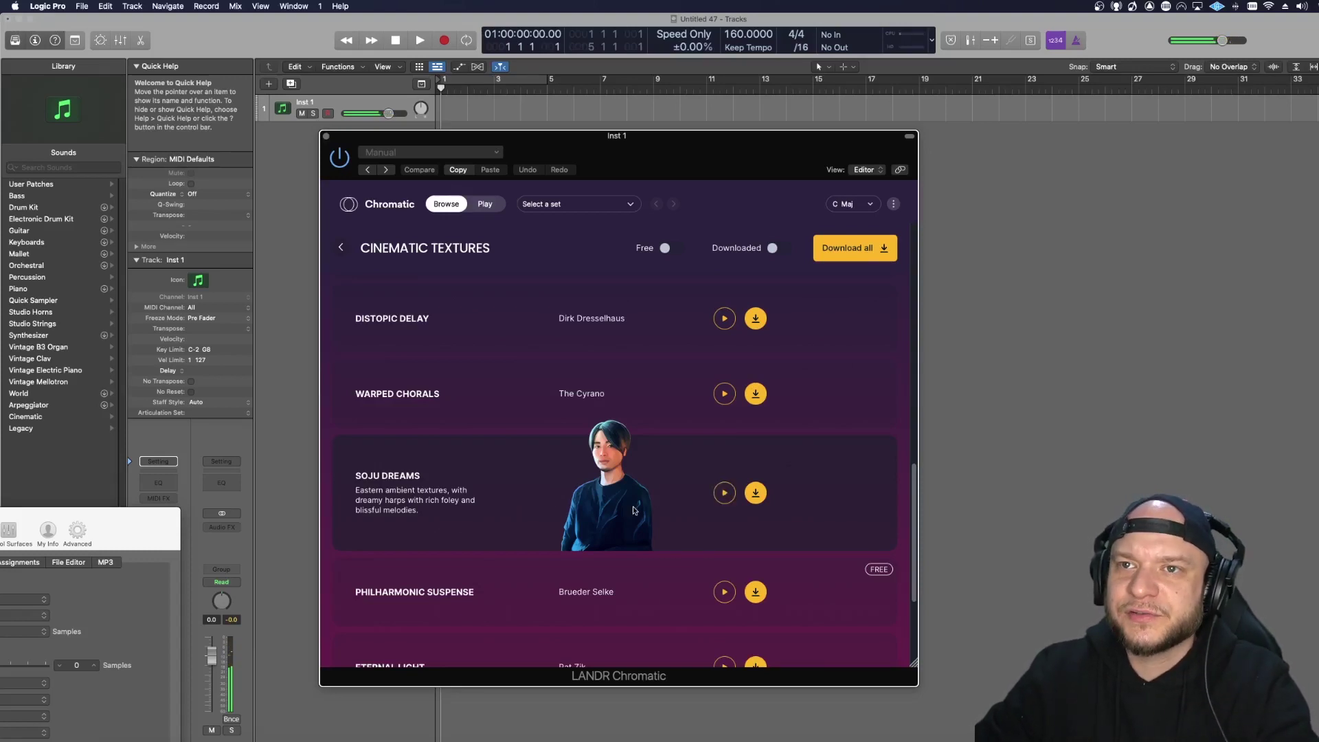
left_click(756, 492)
scroll(618, 493, "down", 2)
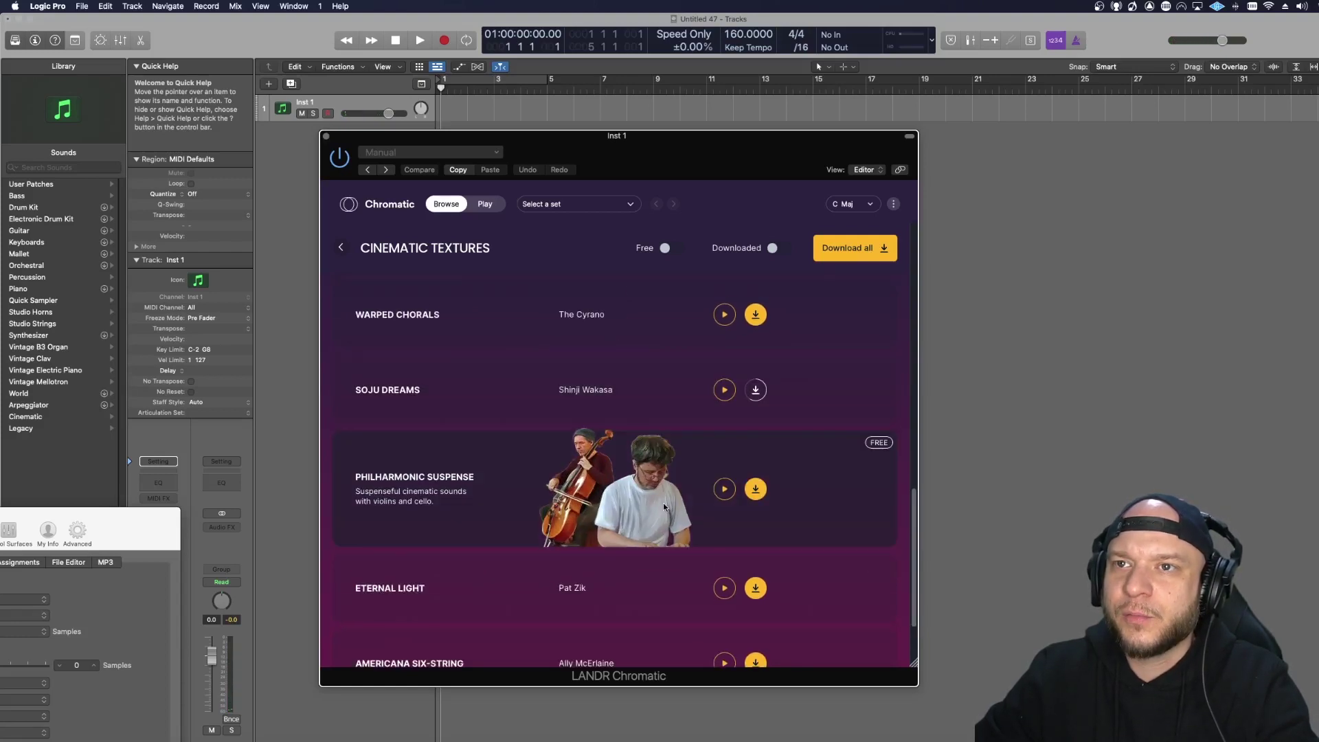
Step: Preview the Philharmonic Suspense set and download the Folklore Tones set
left_click(725, 490)
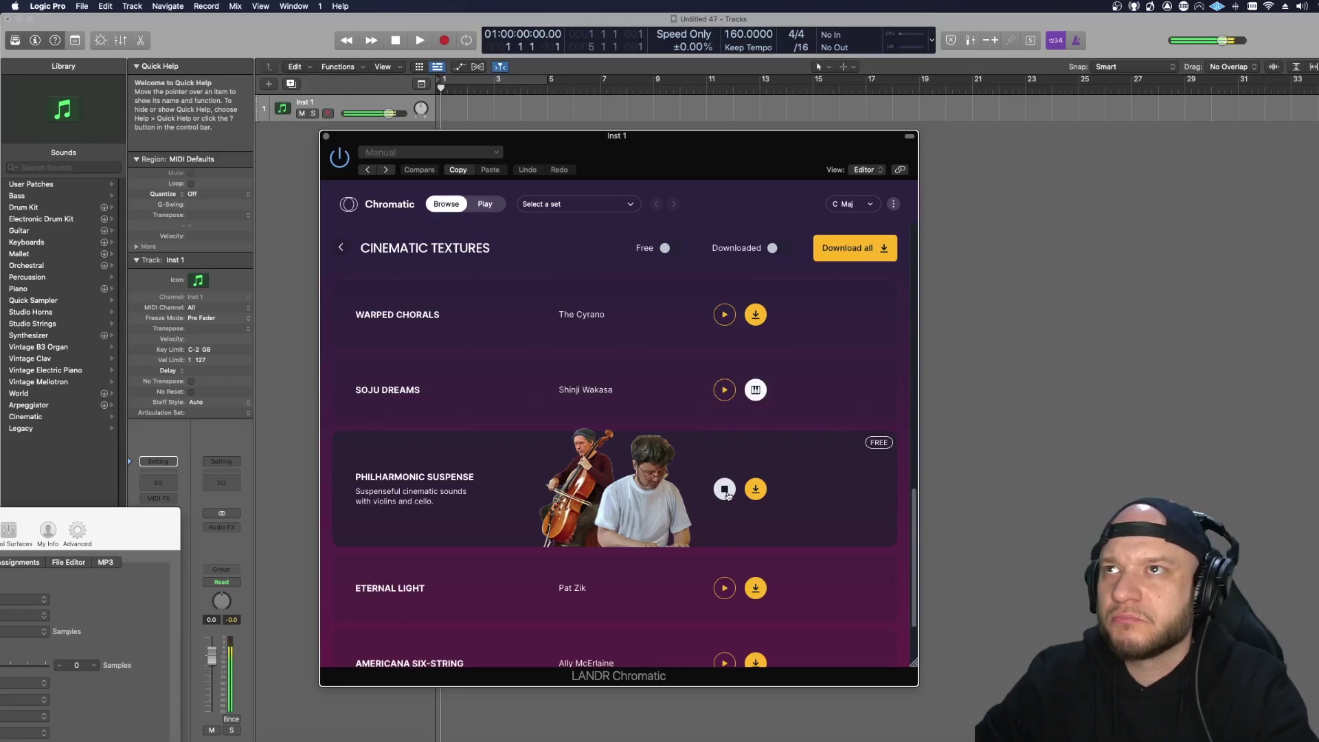
scroll(550, 474, "up", 5)
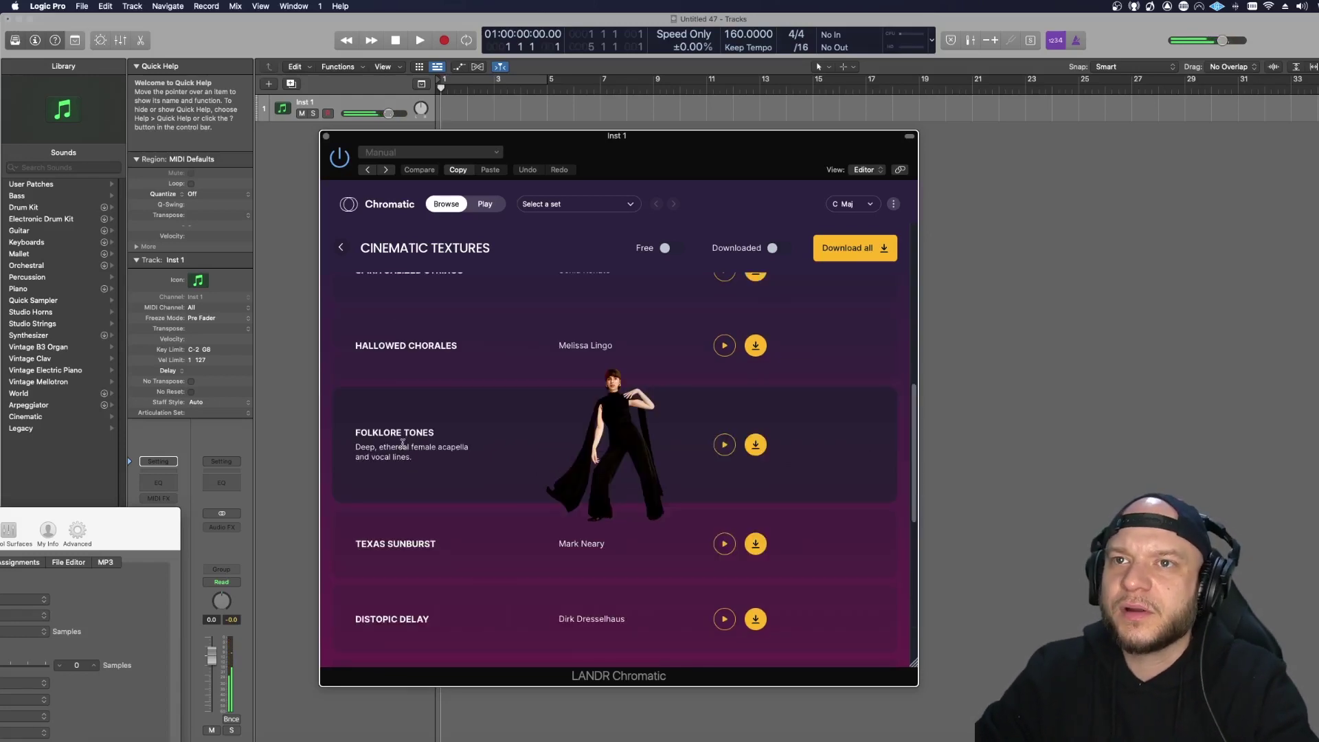
left_click(755, 447)
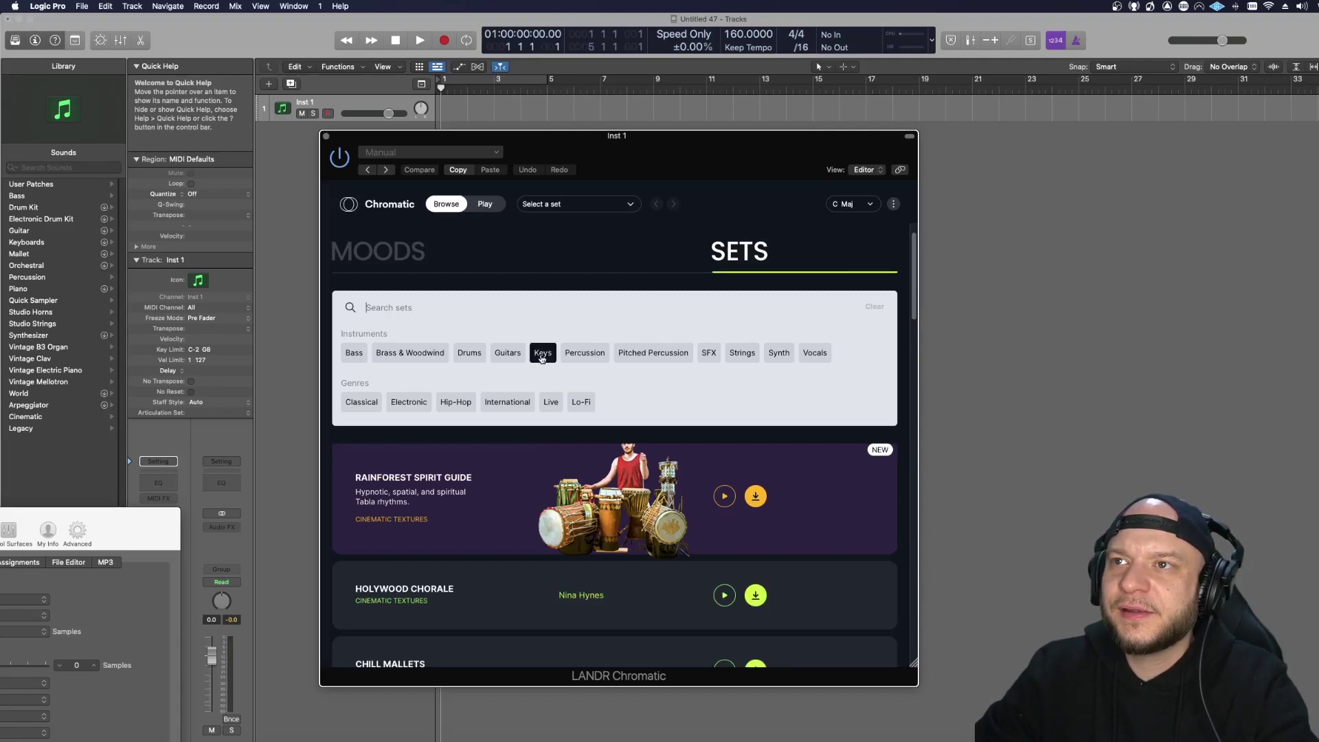
Step: Filter the sets by the Keys instrument and preview the Una Corda set
left_click(542, 358)
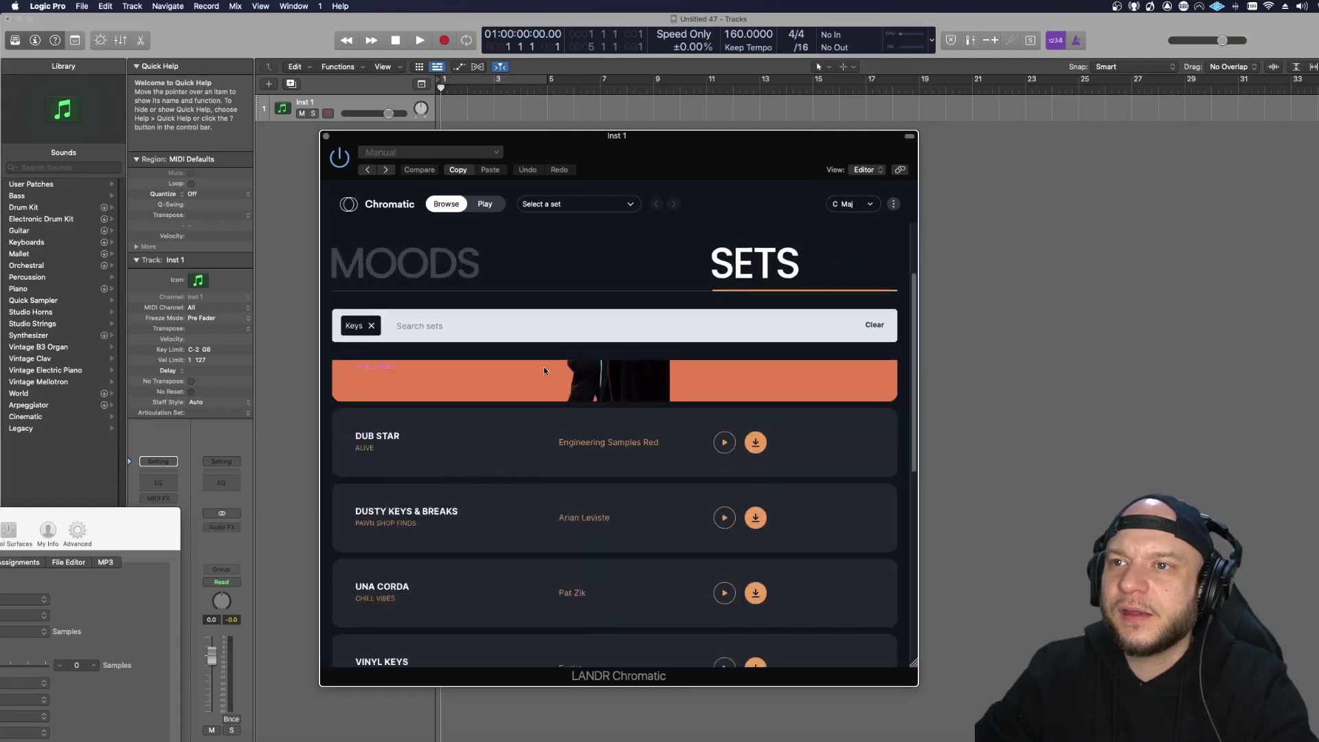
scroll(544, 371, "down", 1)
scroll(735, 448, "down", 3)
left_click(725, 467)
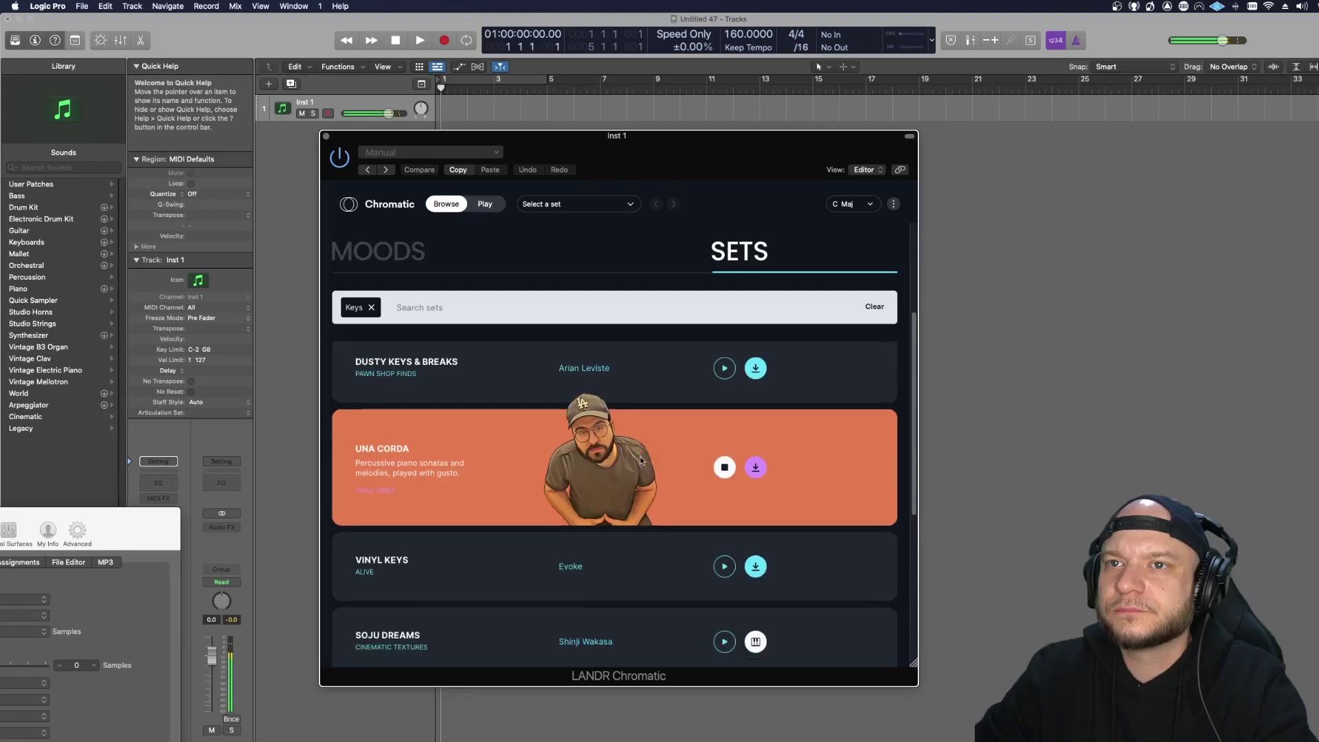
scroll(640, 461, "down", 1)
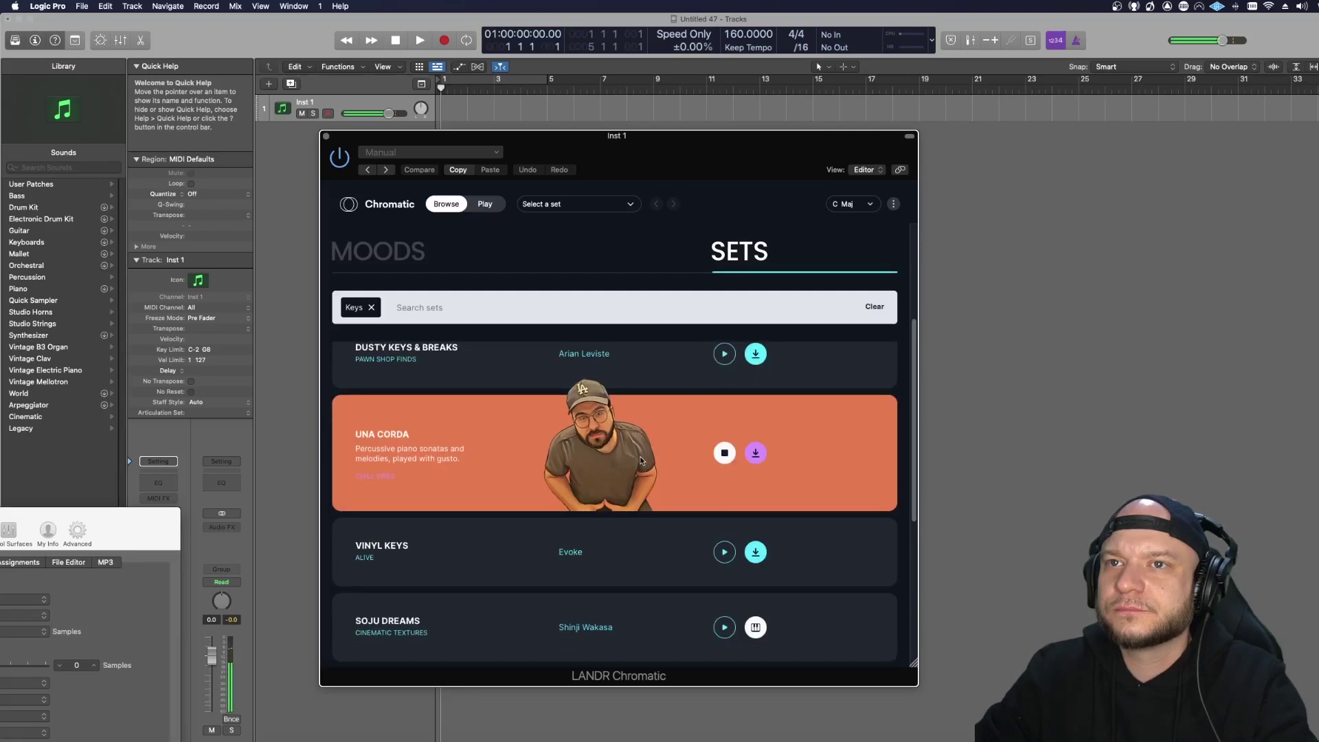
scroll(642, 460, "down", 1)
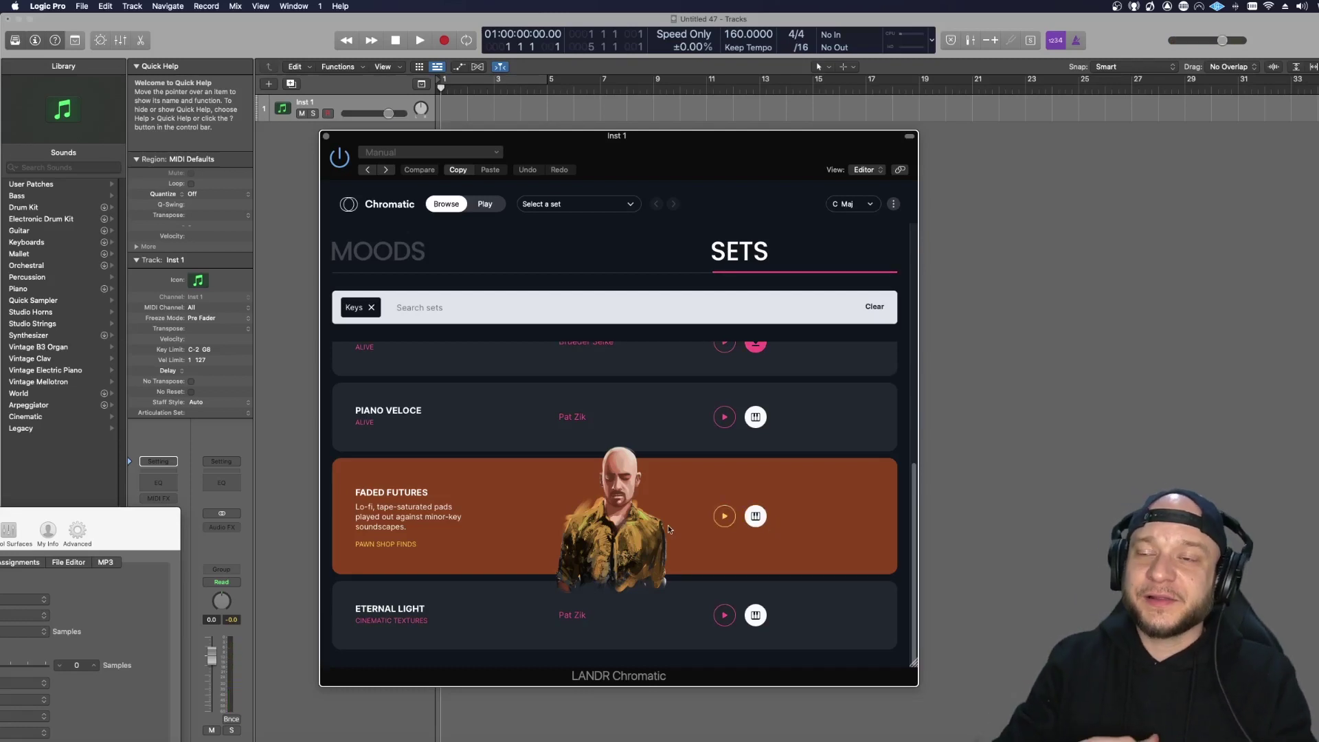
Step: Preview and download the Warped Chorals set from Cinematic Textures, and load it for playing
left_click(725, 511)
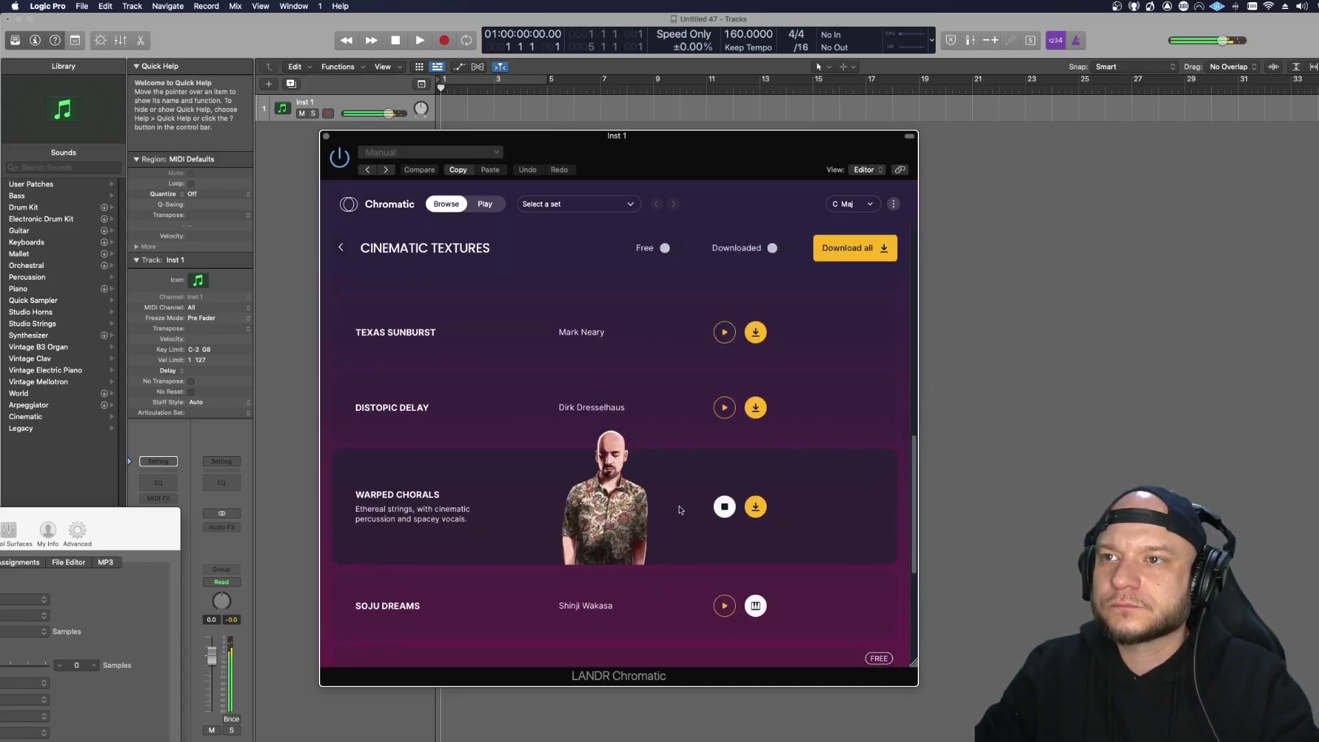
scroll(678, 510, "down", 1)
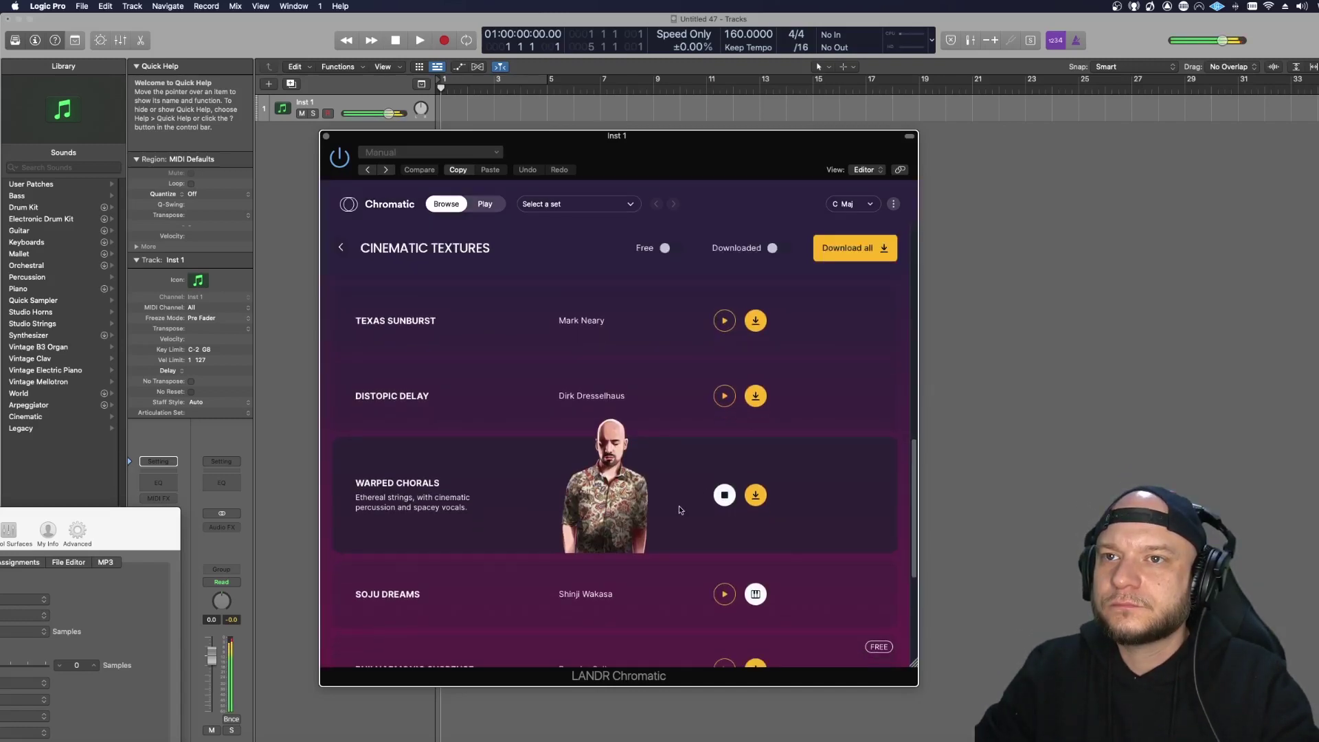
left_click(755, 495)
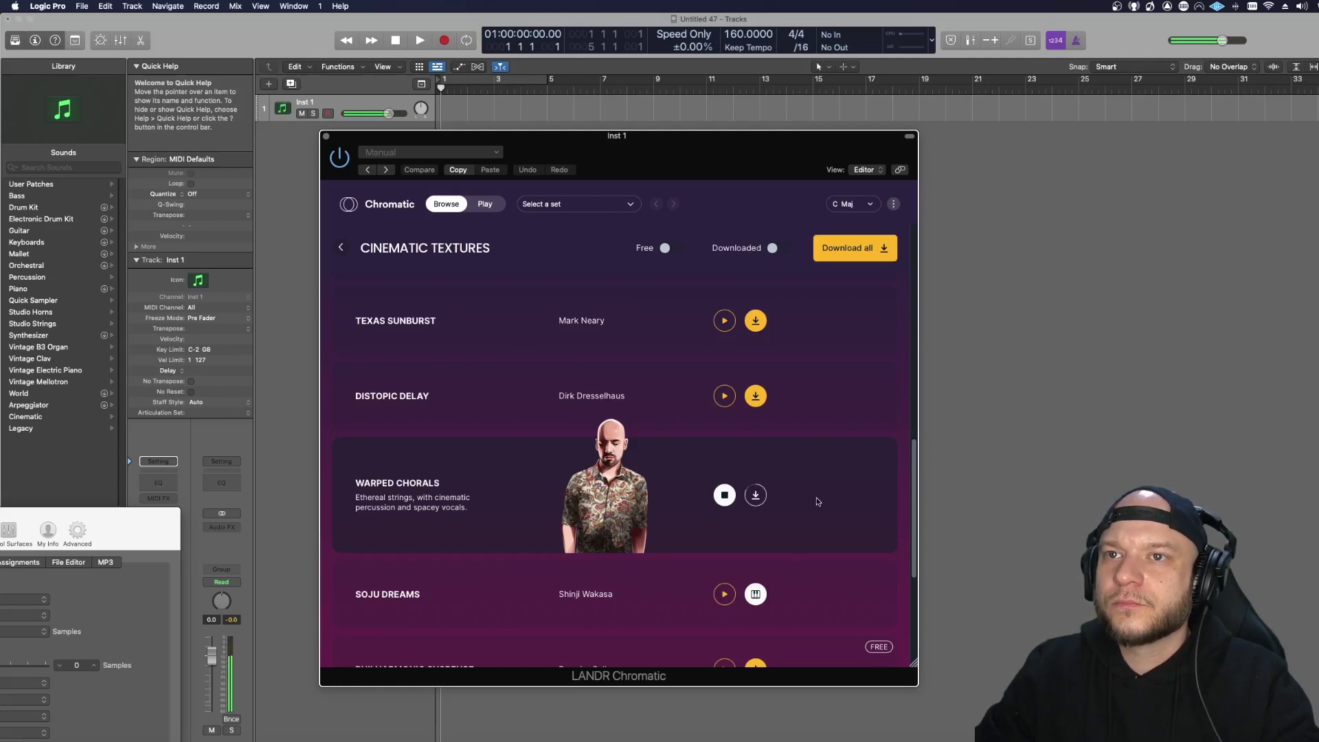
left_click(735, 503)
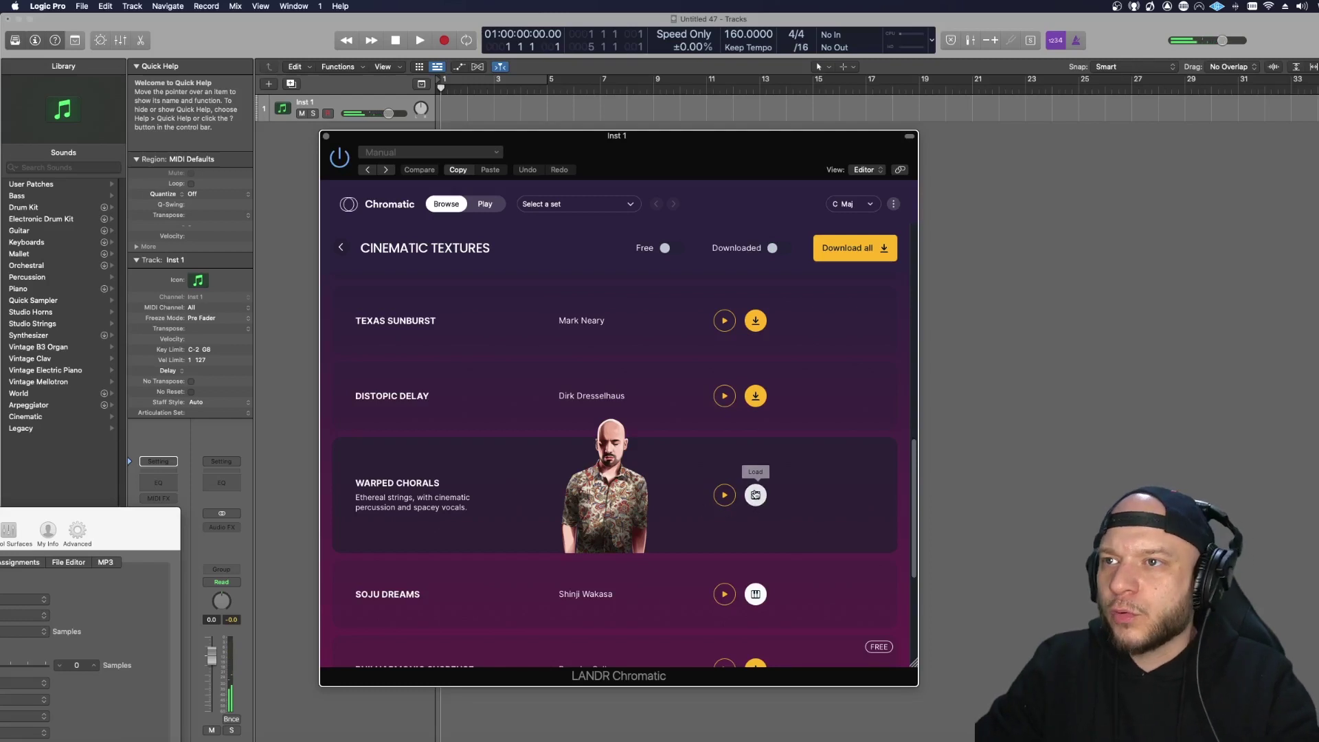
left_click(755, 495)
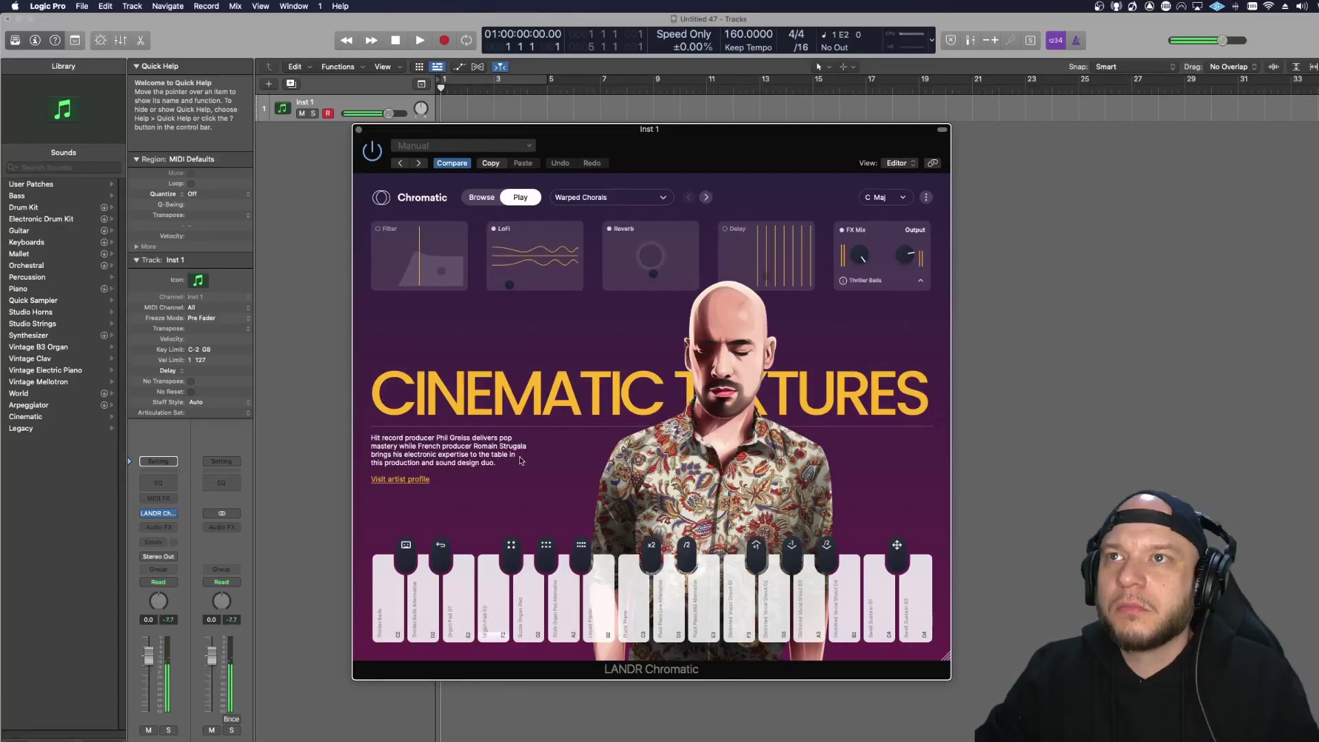
Step: Record a four-bar MIDI region on the Inst 1 track from bar 1 using the Warped Chorals sounds
left_click(444, 41)
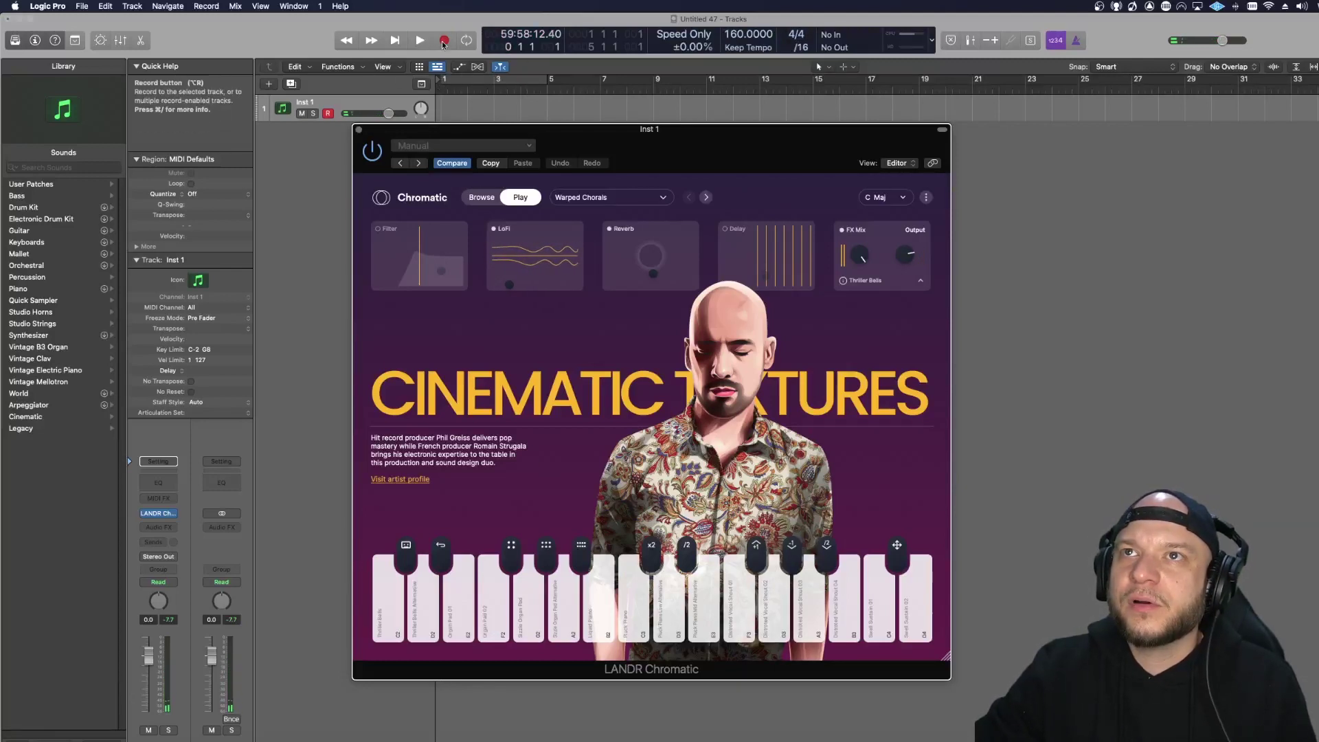
left_click(396, 41)
left_click(444, 40)
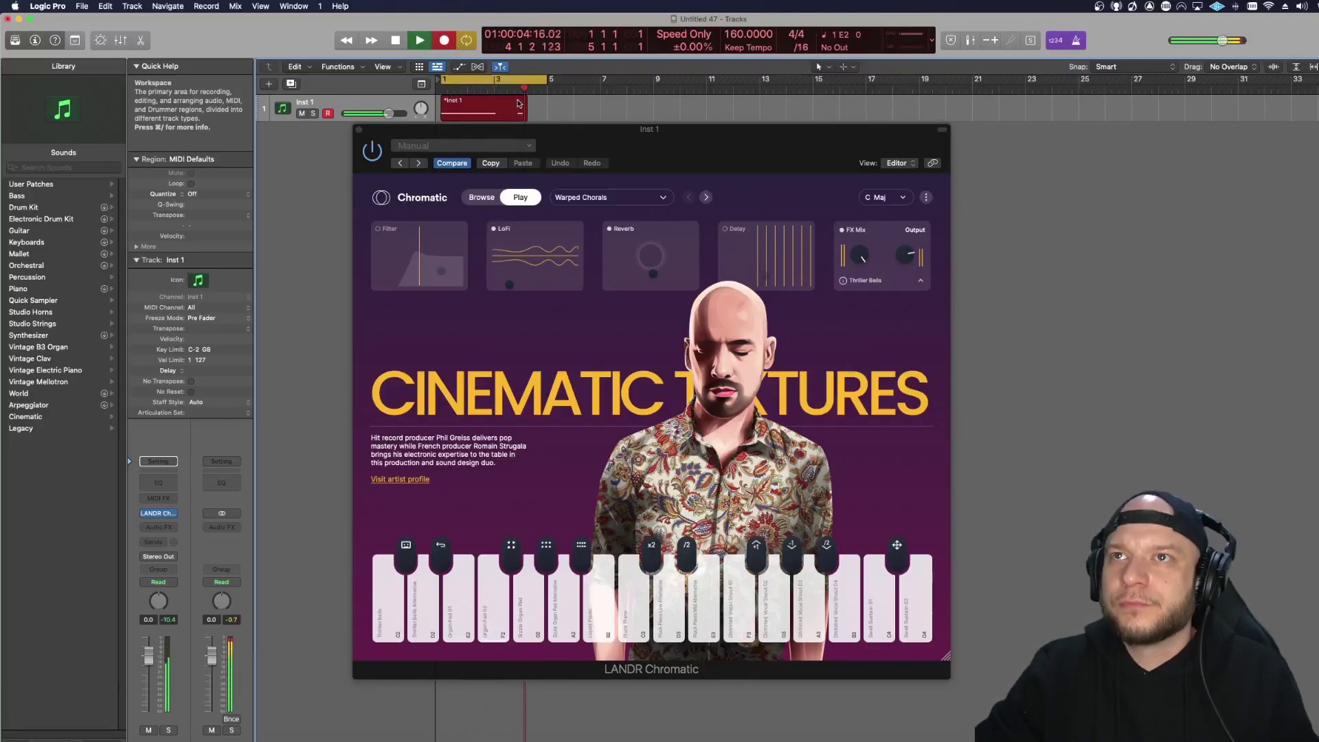
key("space")
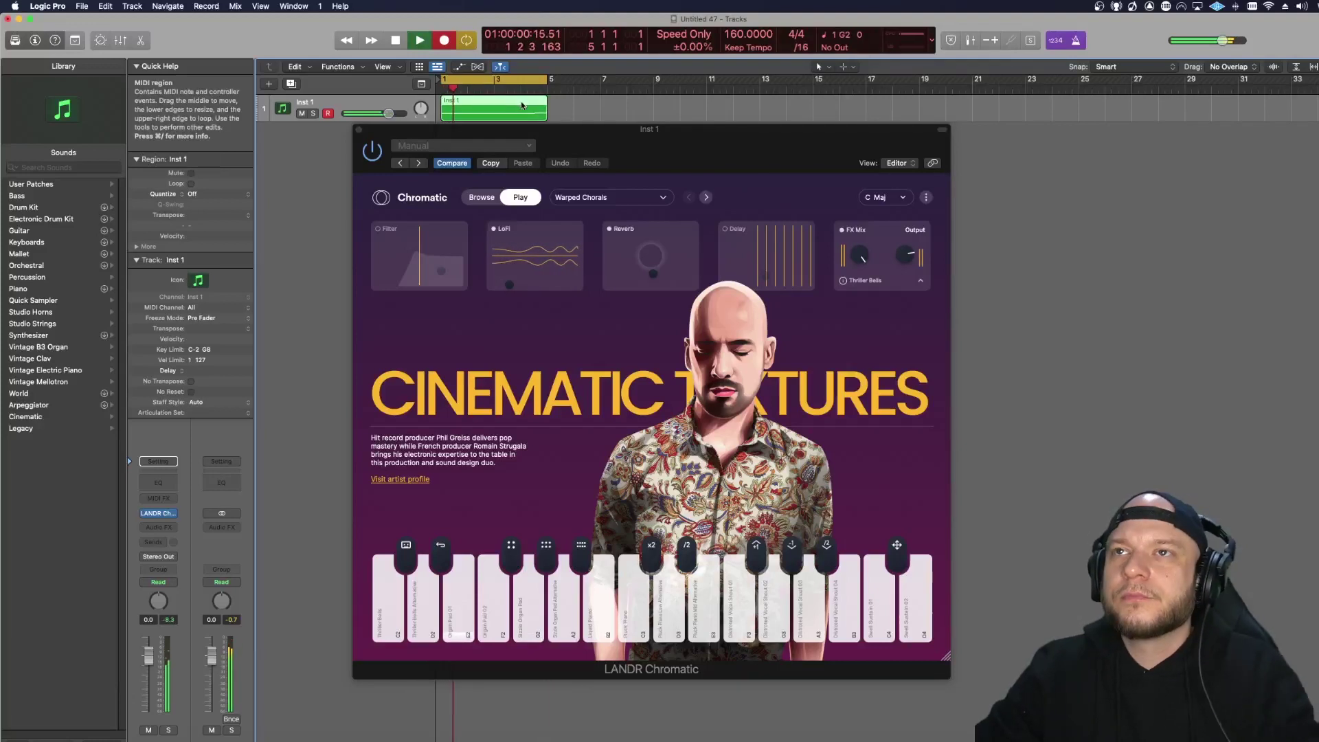
Step: Open the recorded region in the Piano Roll without the plug-in window, quantize all its notes to 1/16 Note and play it back
left_click_drag(514, 130, 526, 224)
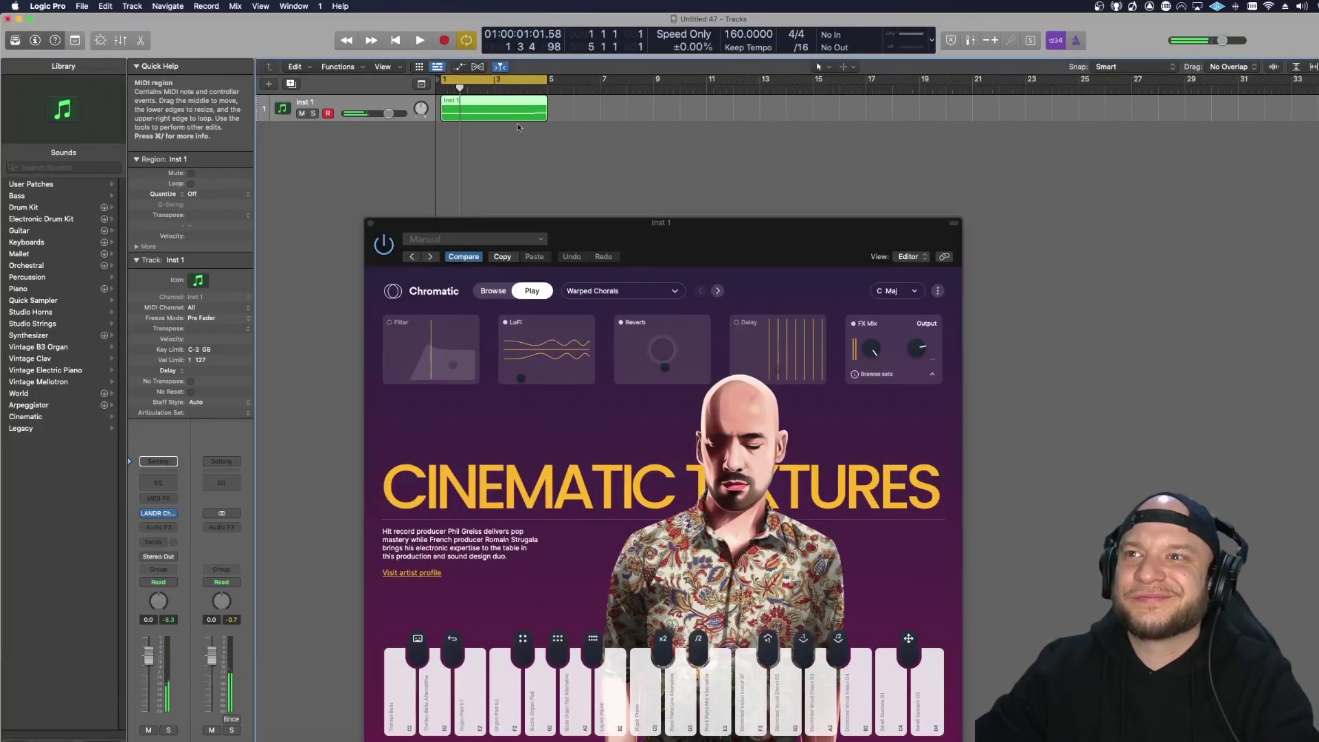
key("e")
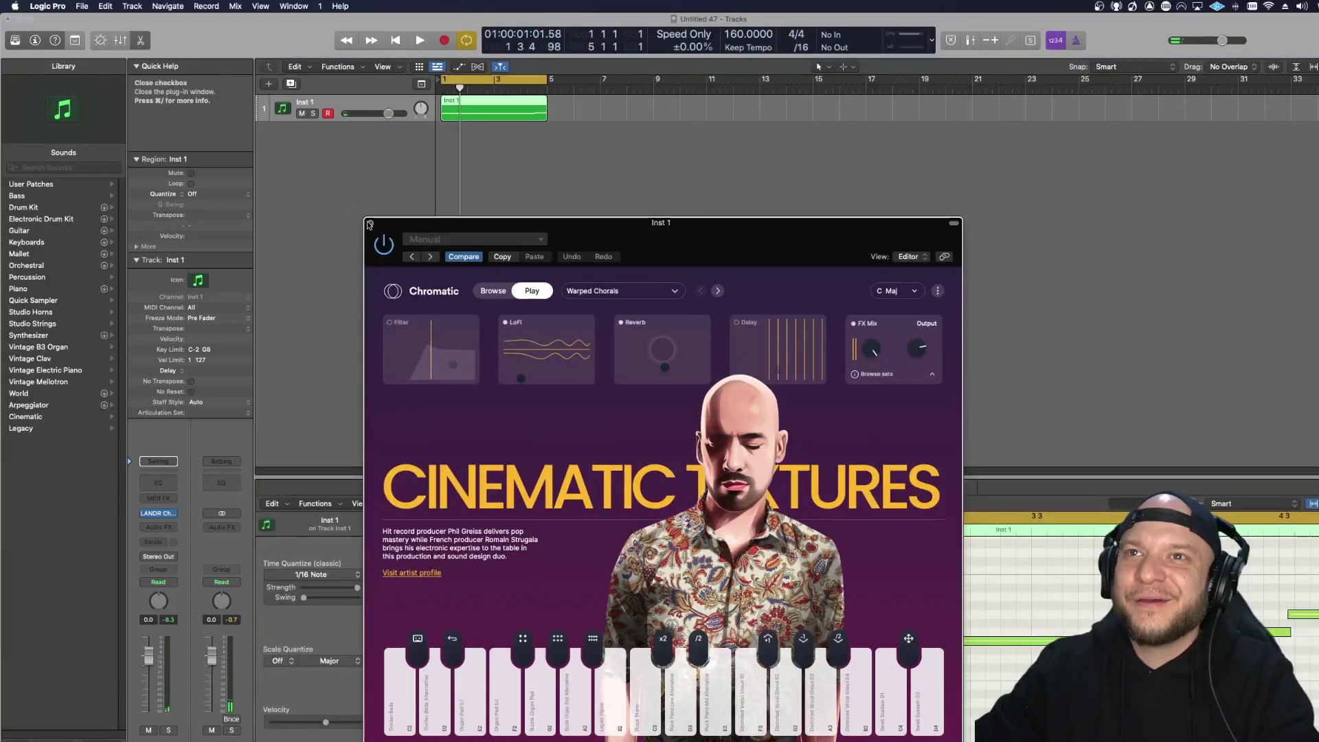
left_click(370, 224)
key("super+a")
key("q")
key("space")
left_click(510, 343)
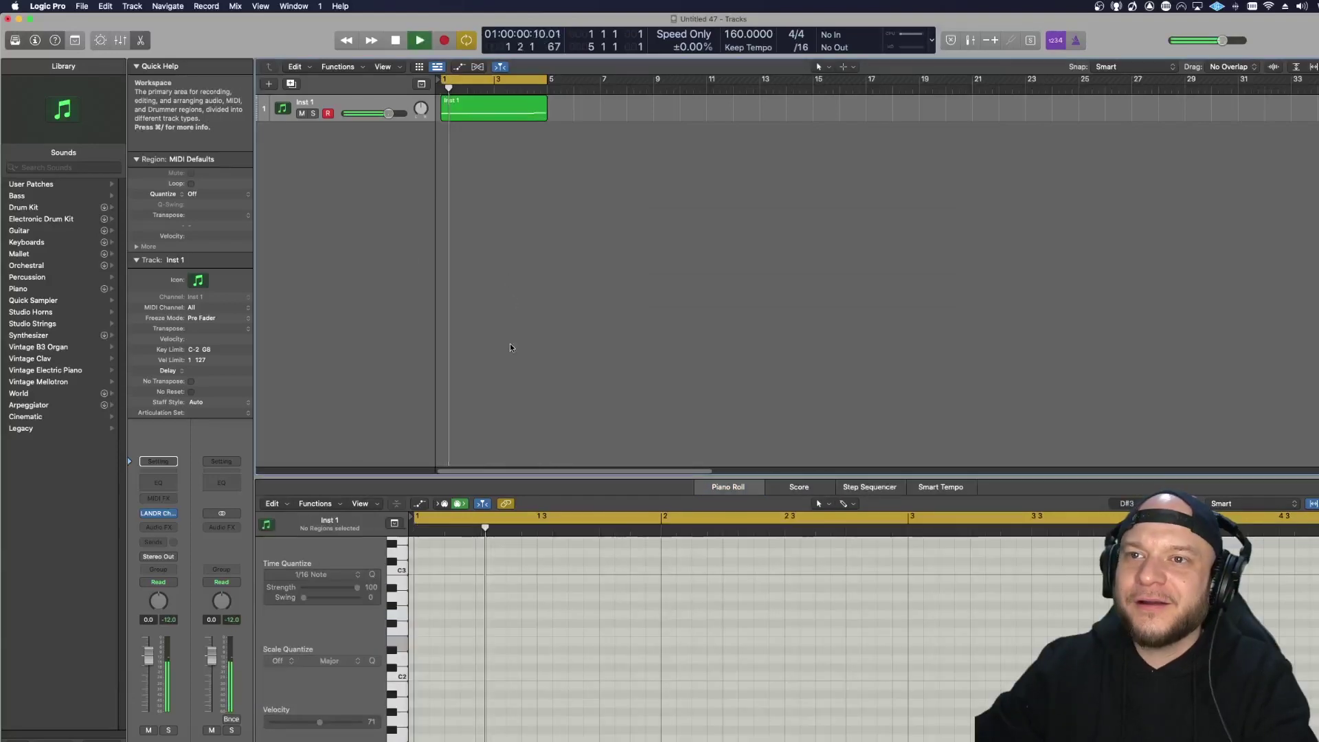
key("space")
left_click(365, 121)
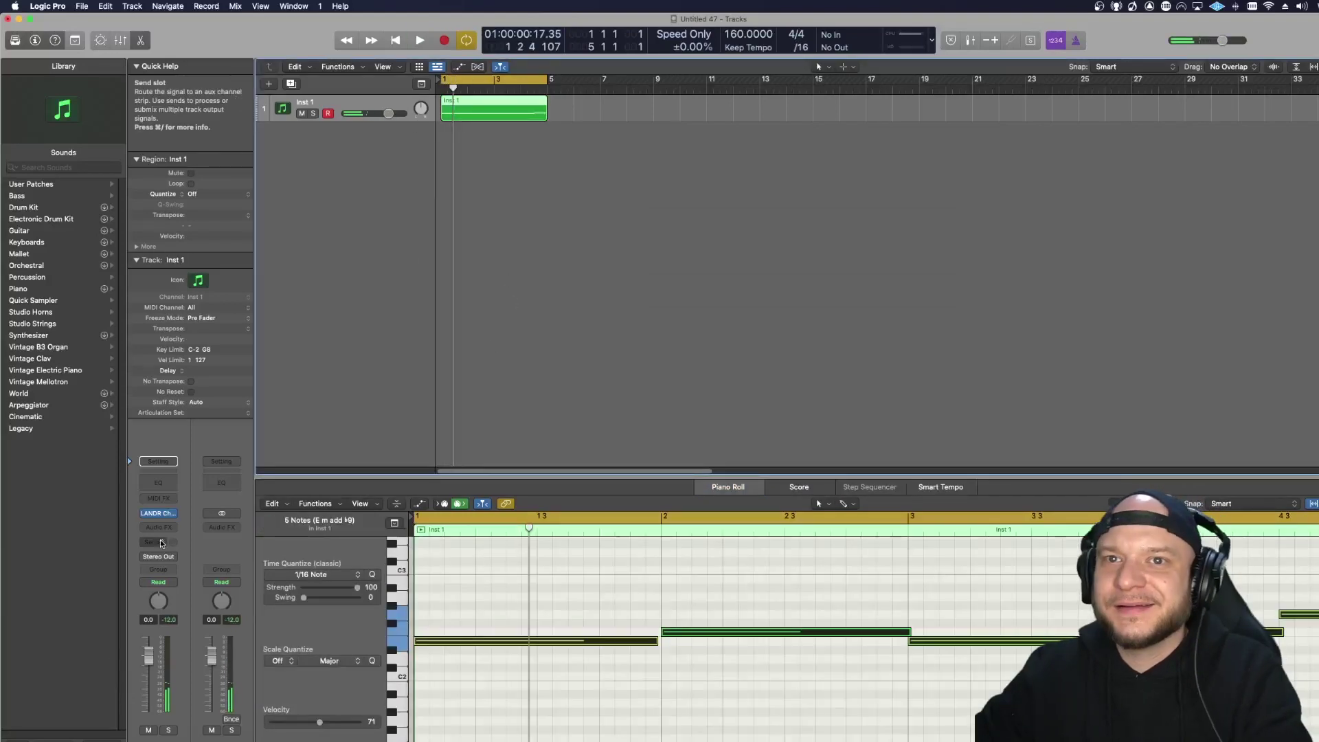
Step: Reopen the Chromatic instrument and audition its tape stop, reverse, 1/8 and 1/12 note stutter, double time and halftime modifier keys
left_click(160, 515)
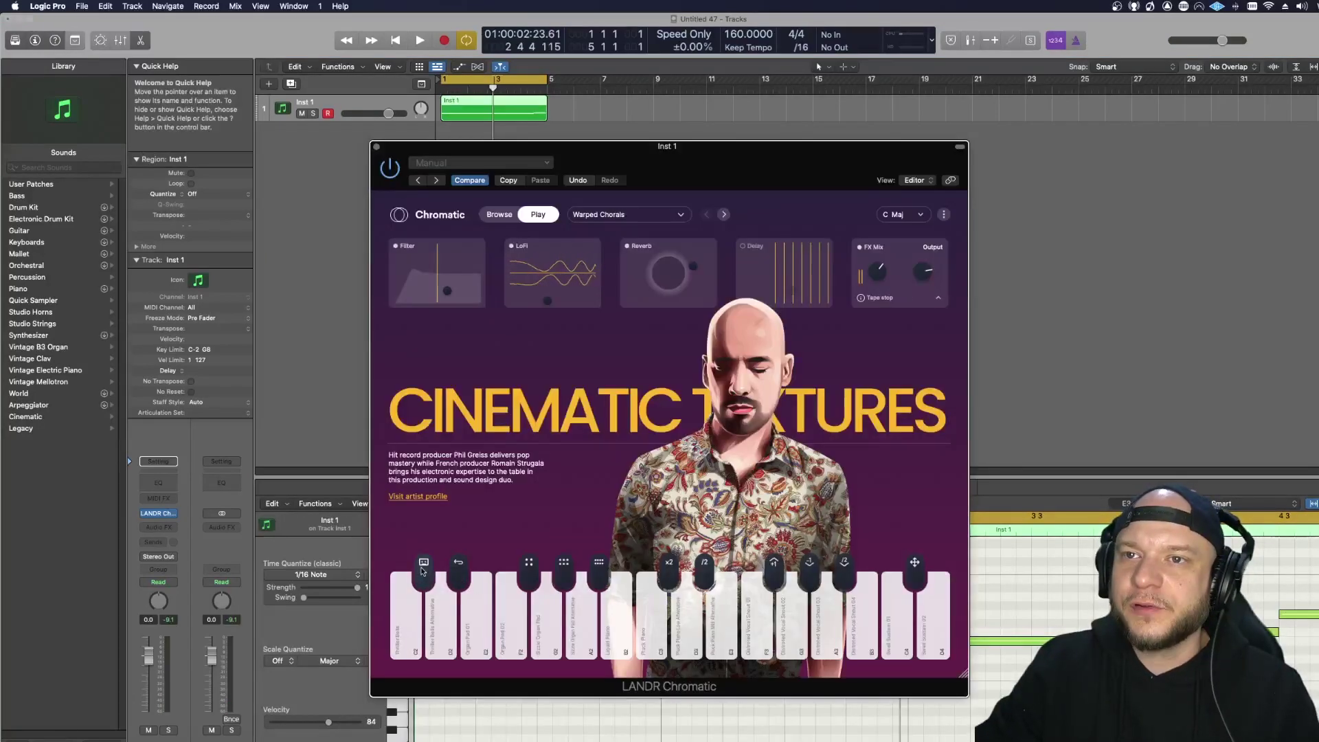
left_click(425, 571)
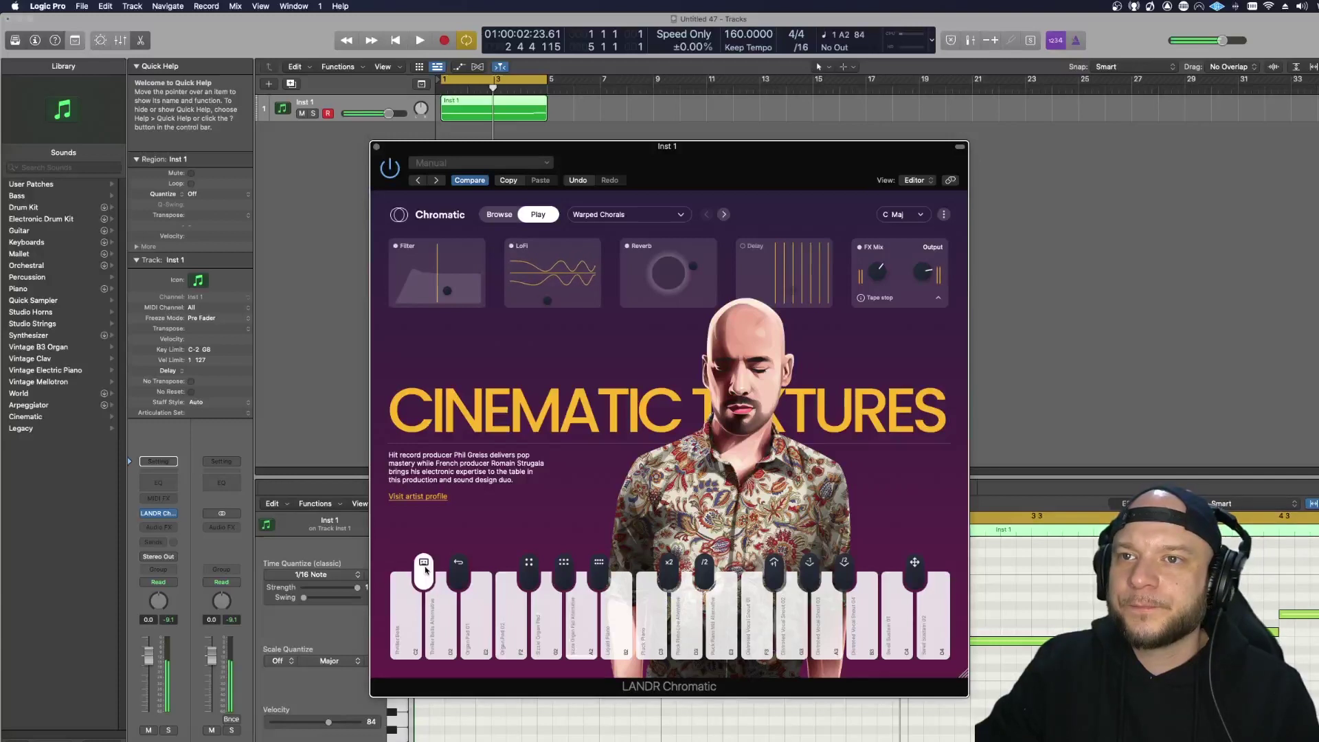
left_click(458, 565)
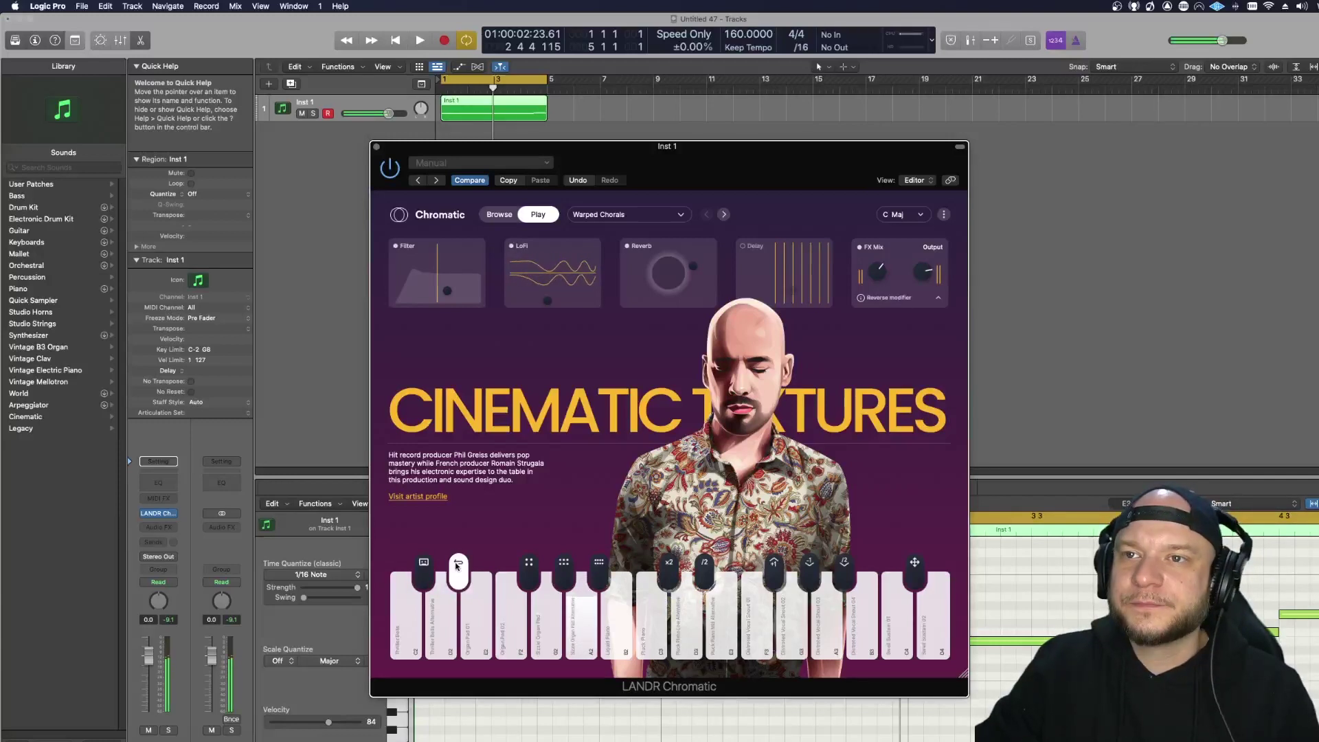
left_click(529, 567)
left_click(530, 568)
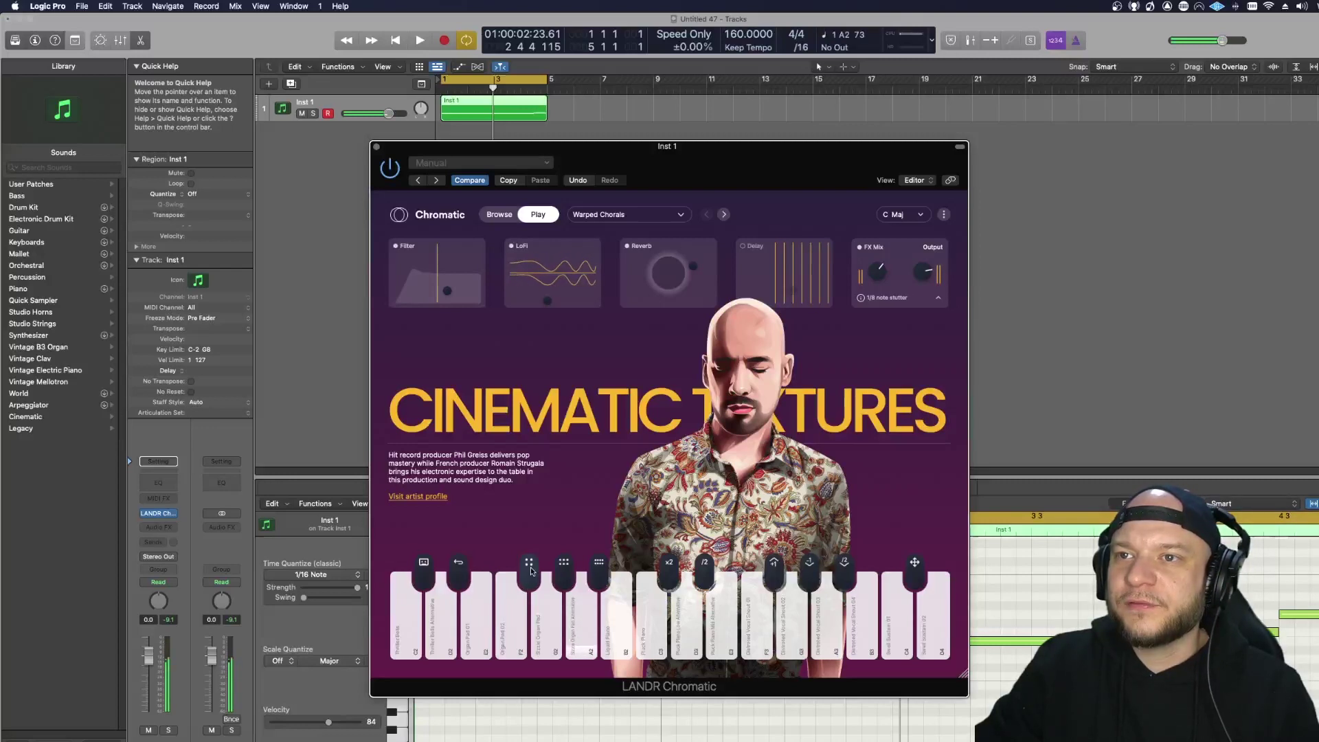
left_click(530, 568)
left_click(530, 568)
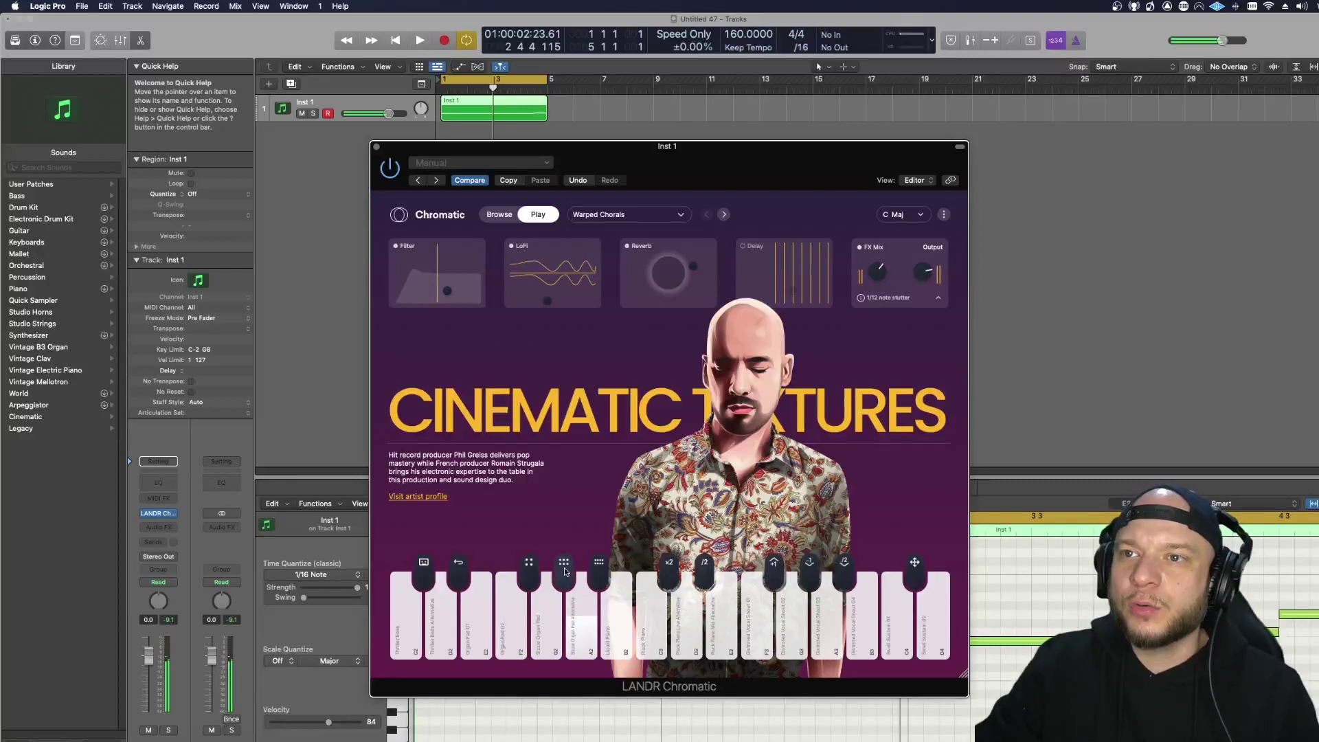
left_click(669, 568)
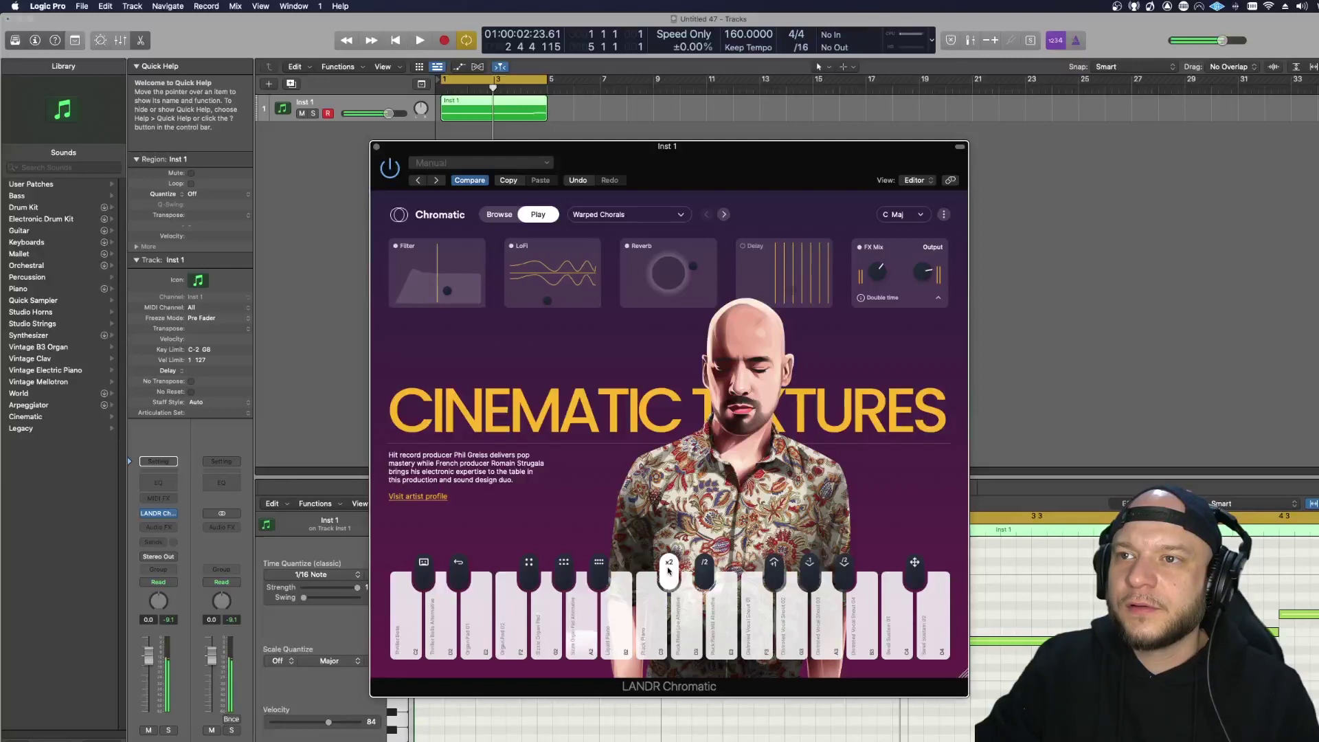
left_click(705, 568)
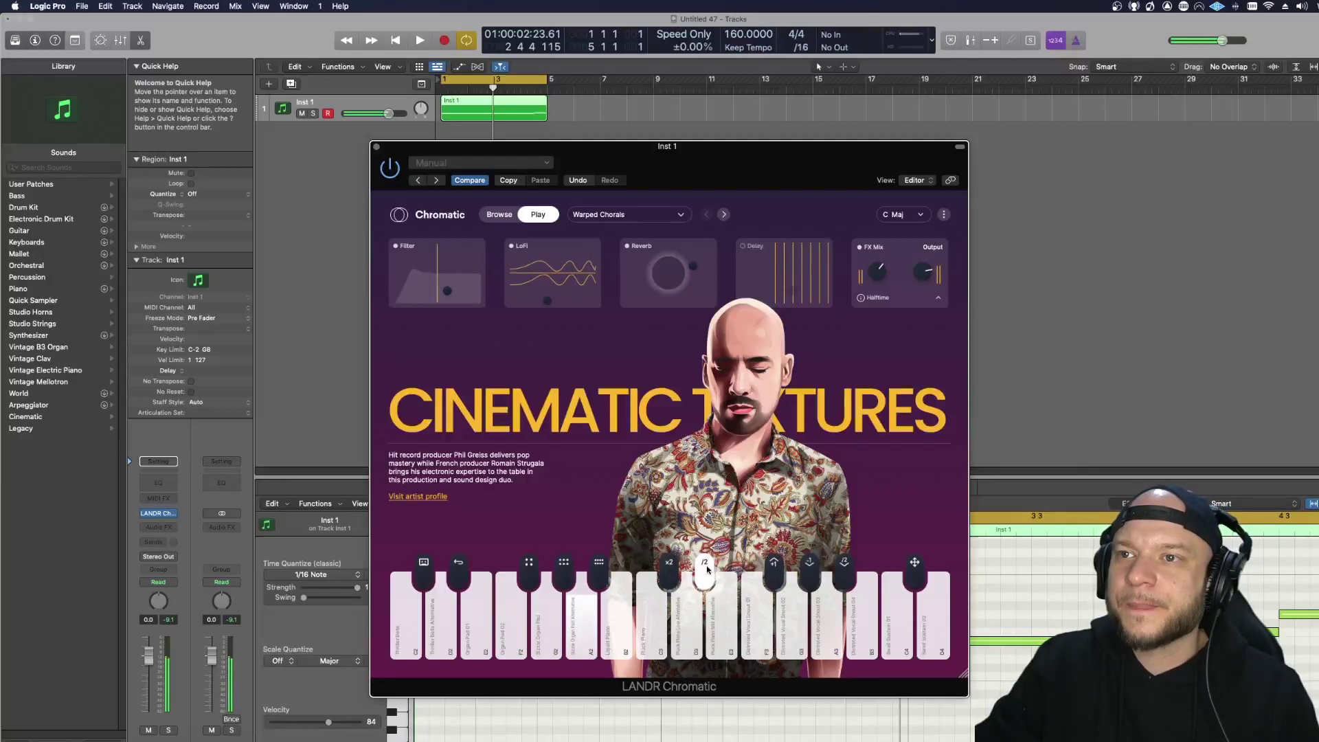
Step: Audition the octave up, octave down and halftime with octave down modifiers, plus the last modifier key, in Chromatic
left_click(774, 567)
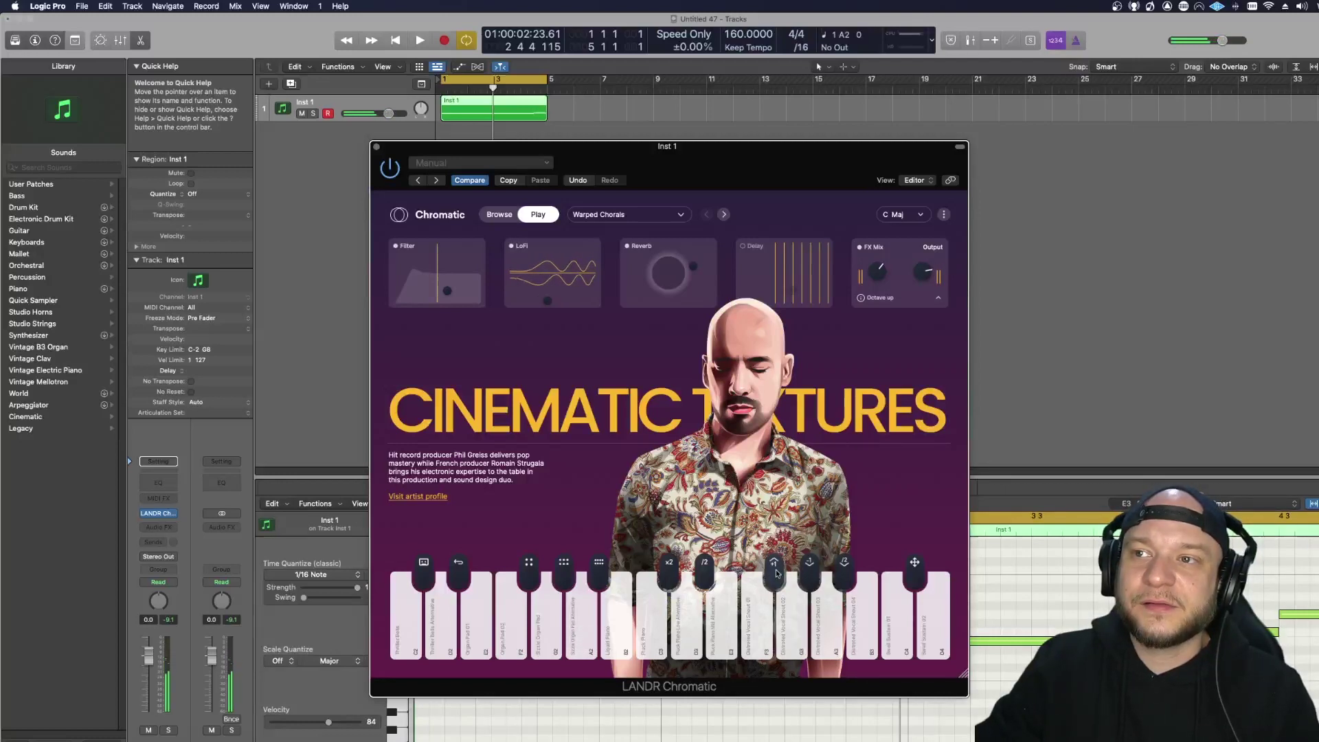
left_click(811, 569)
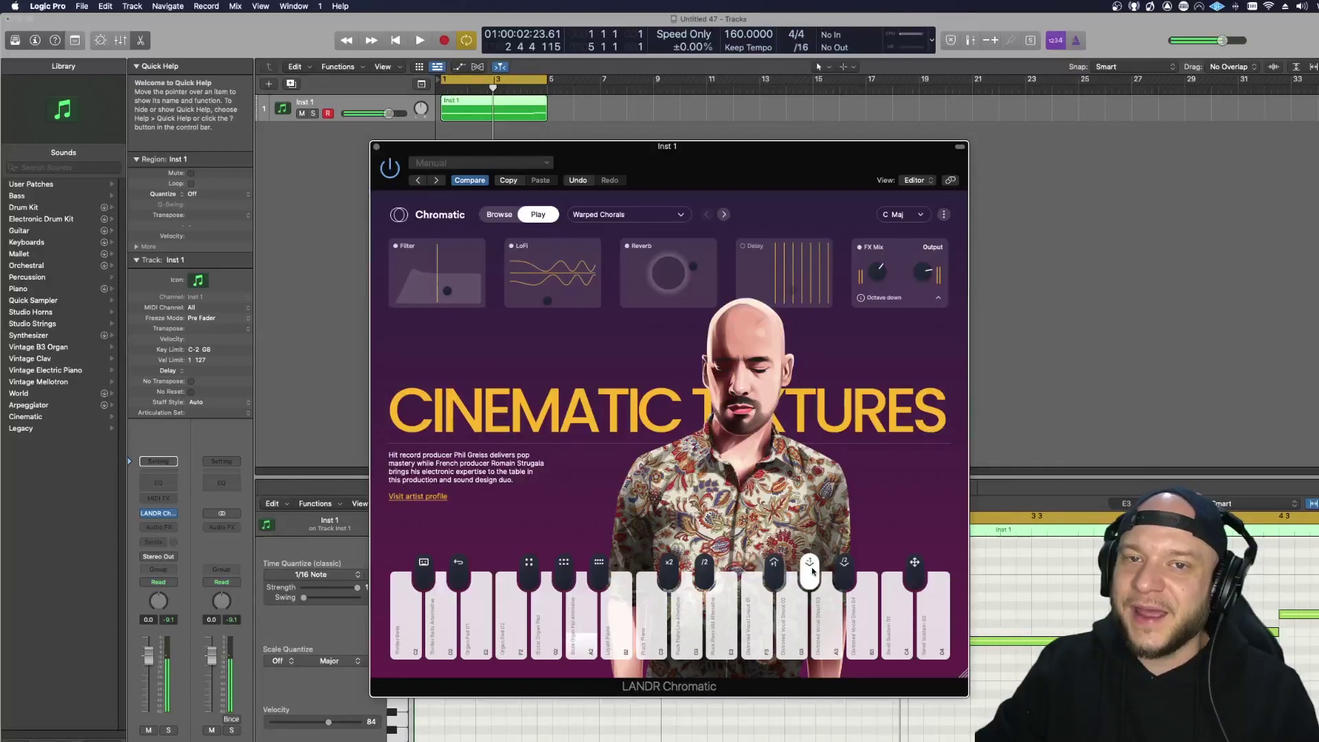
left_click(847, 570)
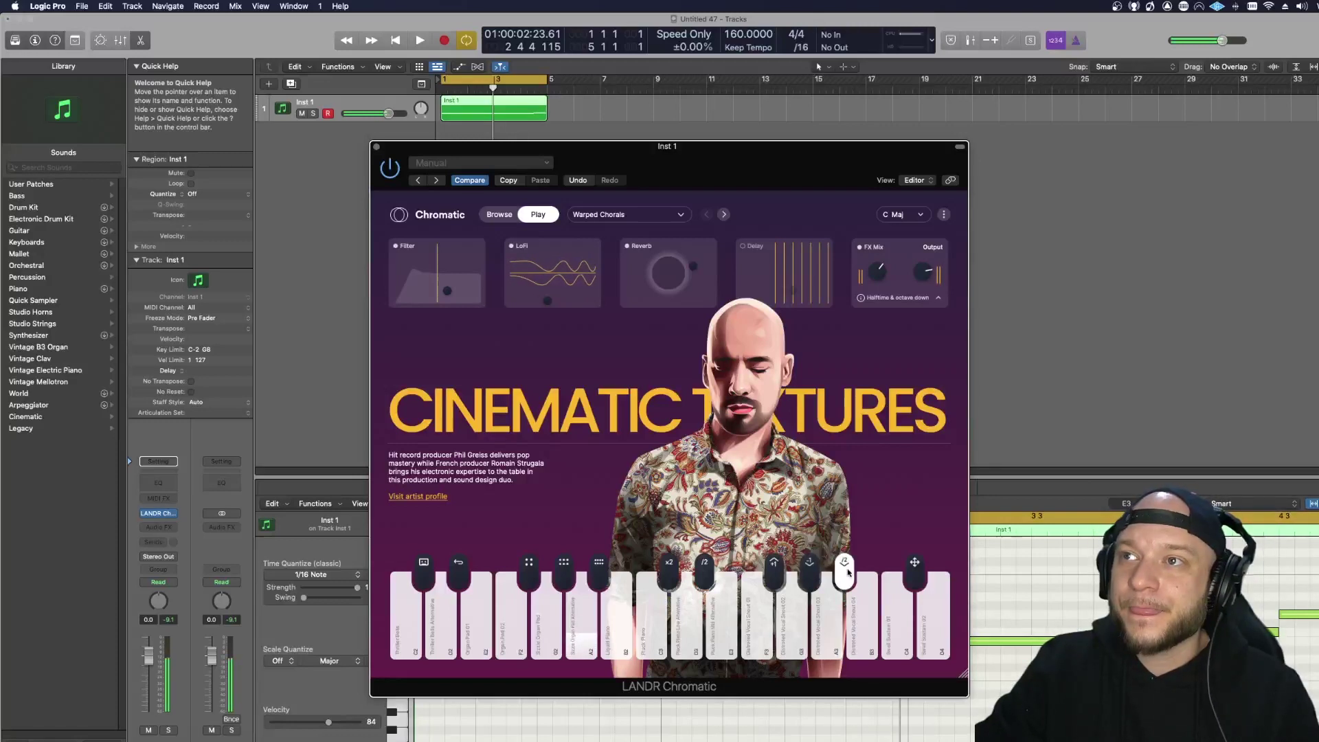
left_click(915, 570)
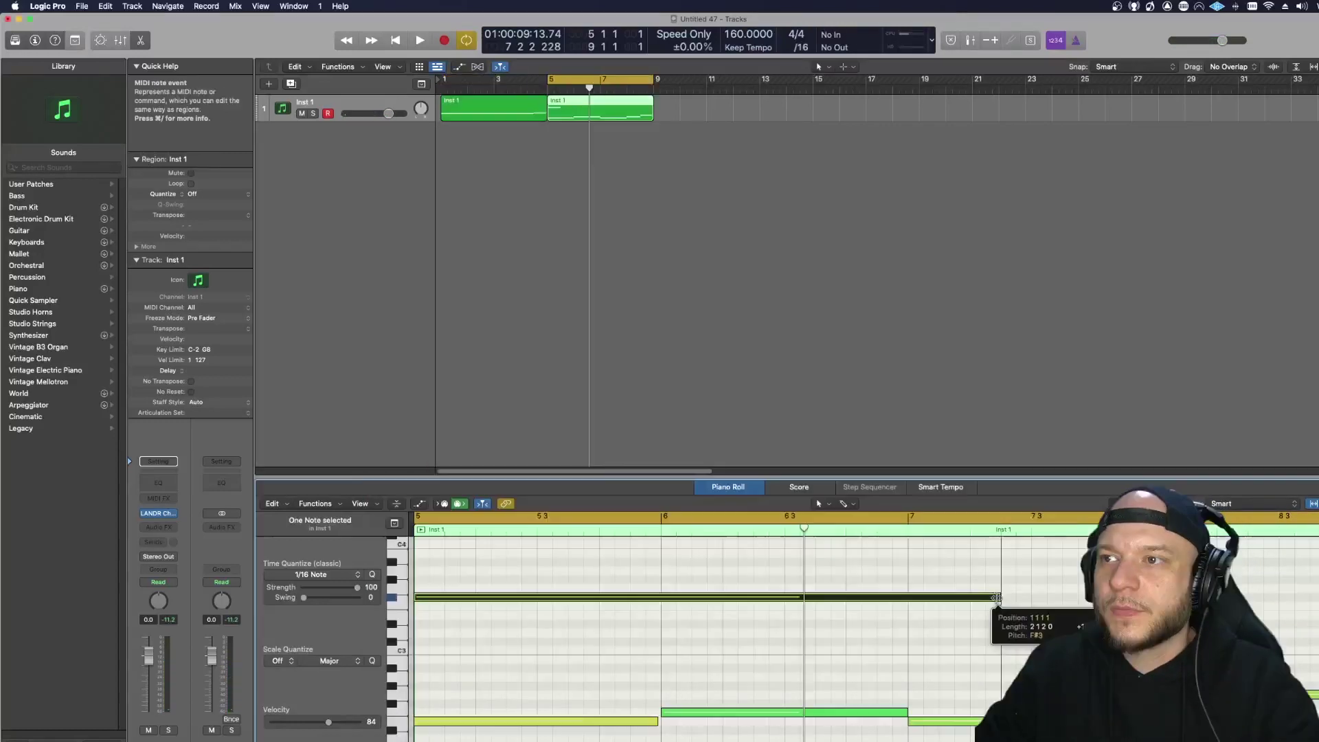
Step: Lengthen the F#3 note to the full four bars of the region at bar 5 and play it back
left_click_drag(983, 522, 1315, 607)
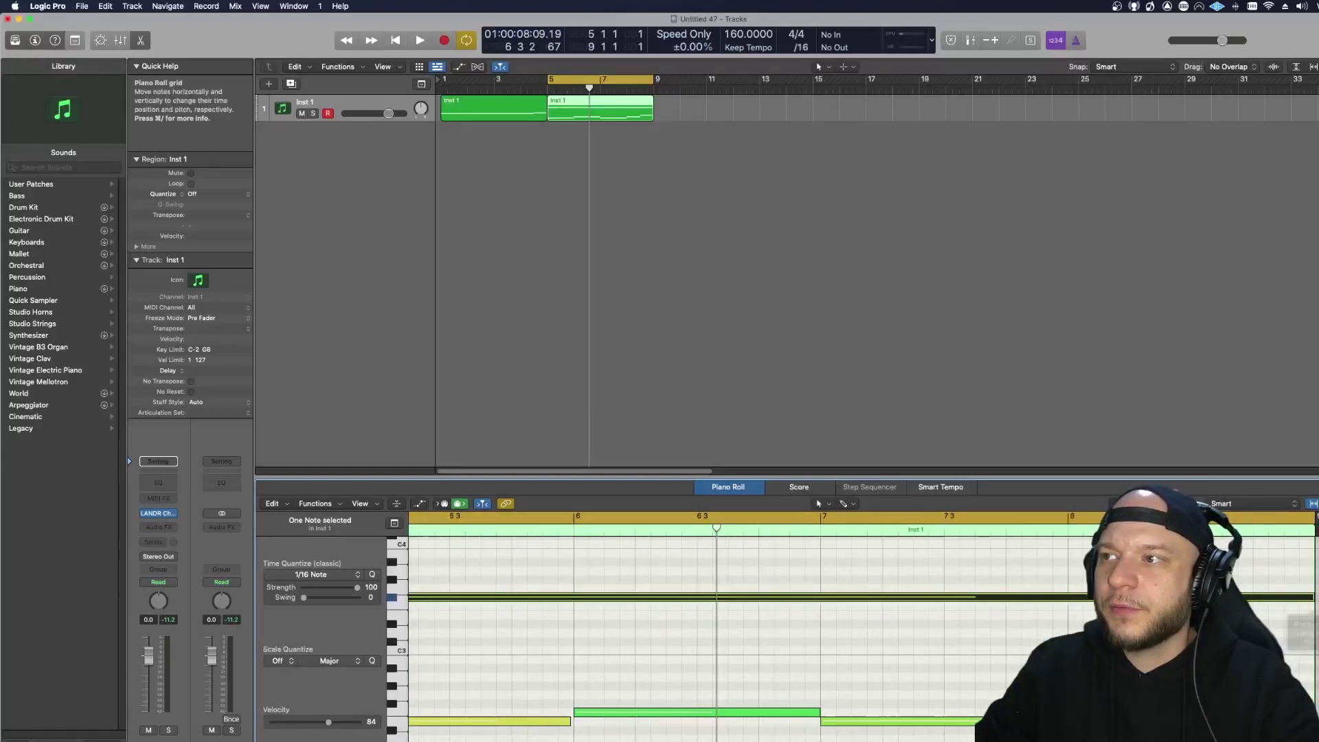
left_click(958, 458)
key("space")
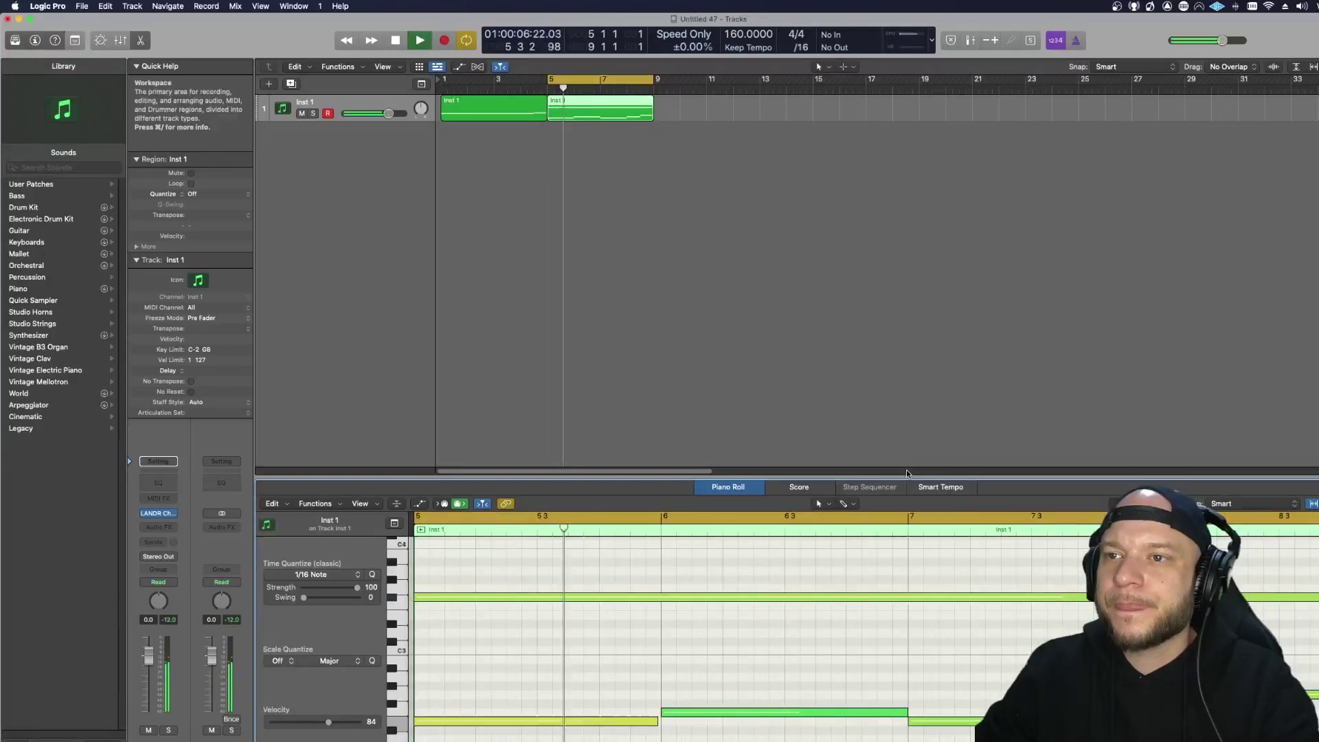
Step: Extend the cycle area back to bar 1, then set the Inst 1 Chromatic key to B minor and play the part
left_click_drag(550, 79, 242, 84)
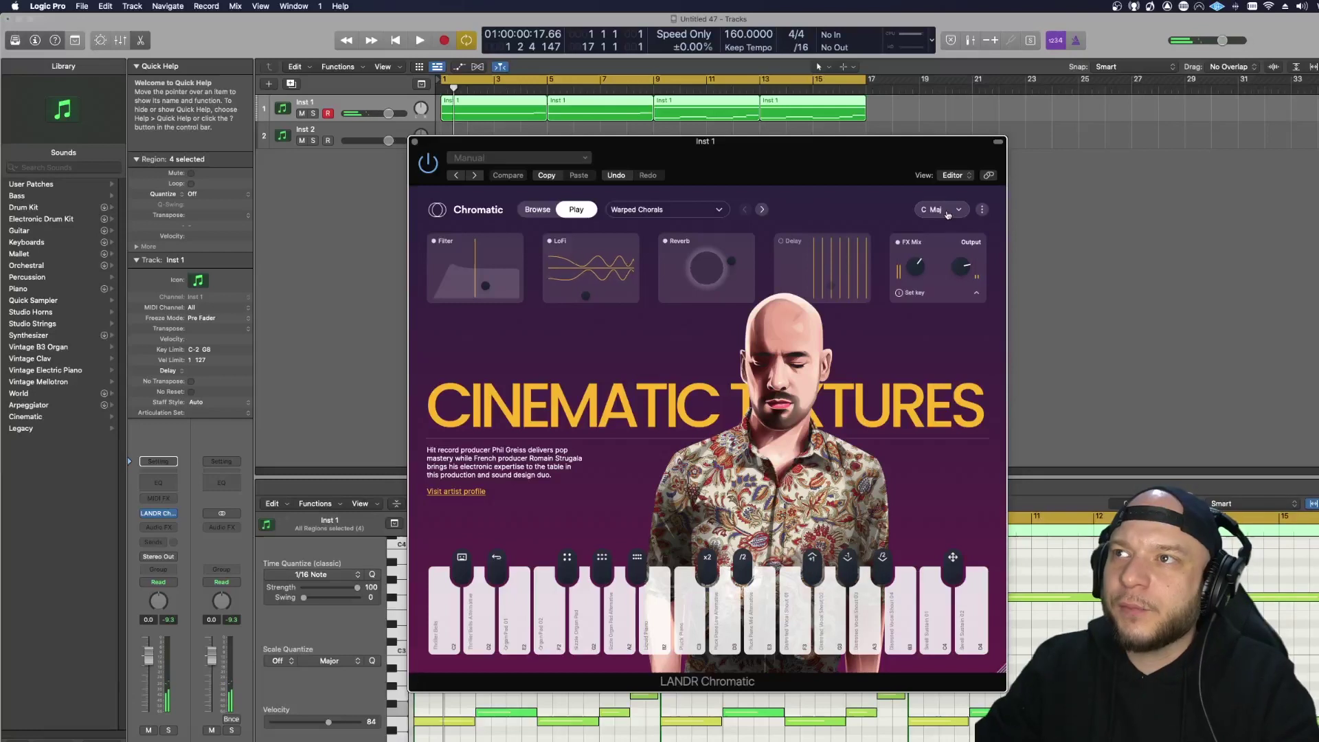
left_click(947, 211)
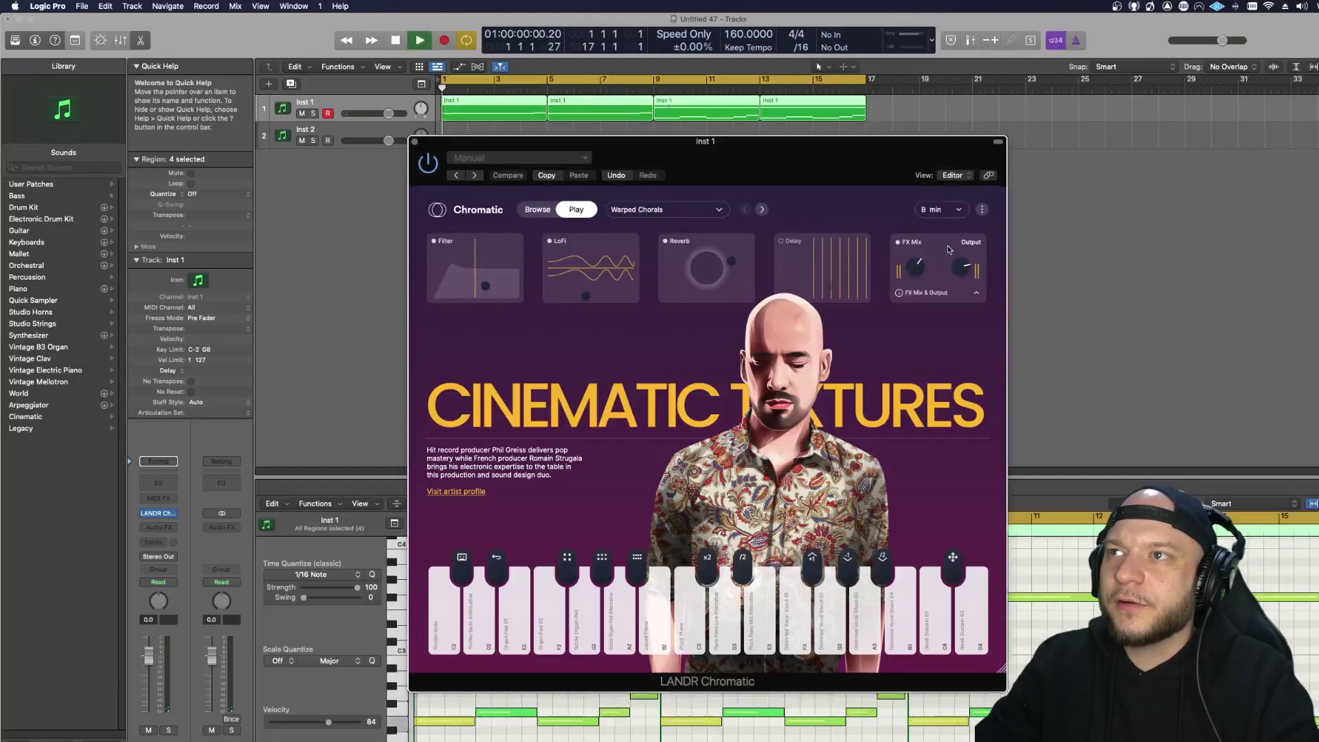
key("space")
left_click(414, 142)
Step: Bounce the four selected Inst 1 regions in place as audio
left_click(465, 114, "shift")
left_click(464, 114, "shift")
right_click(464, 114)
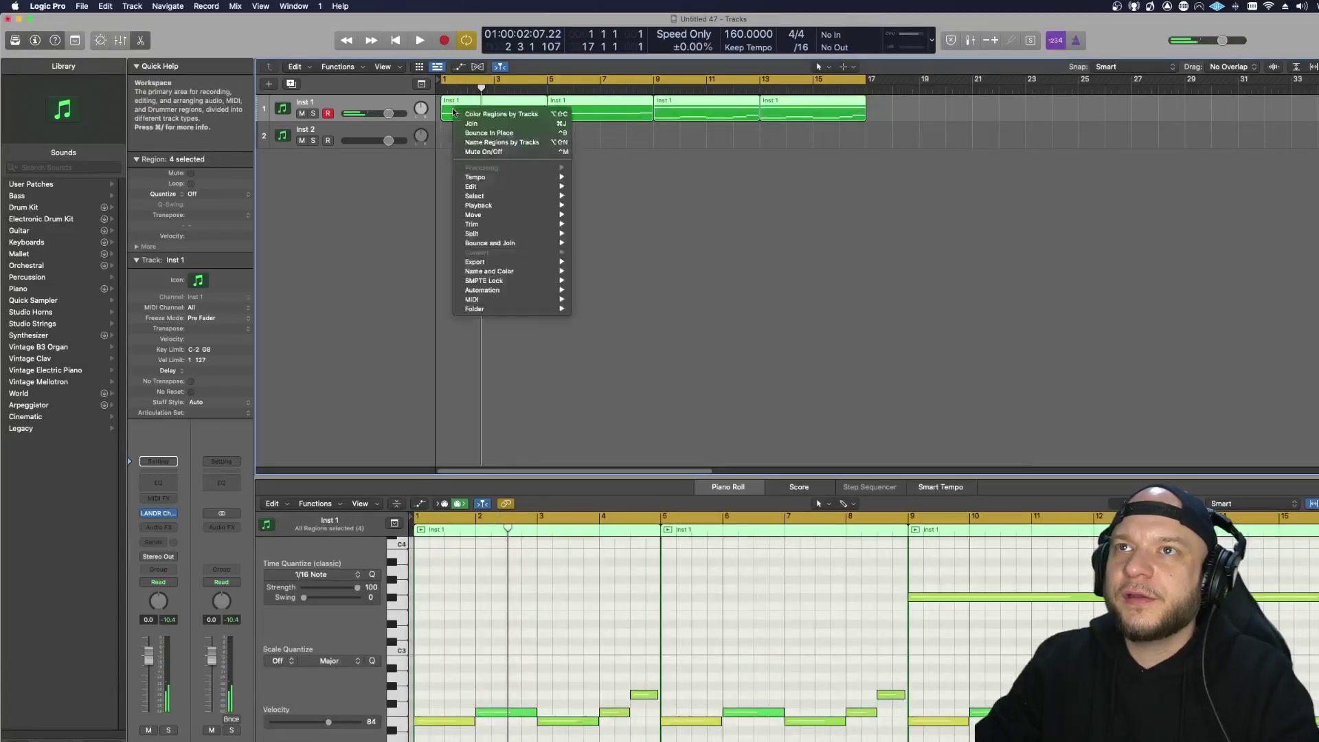
left_click(527, 132)
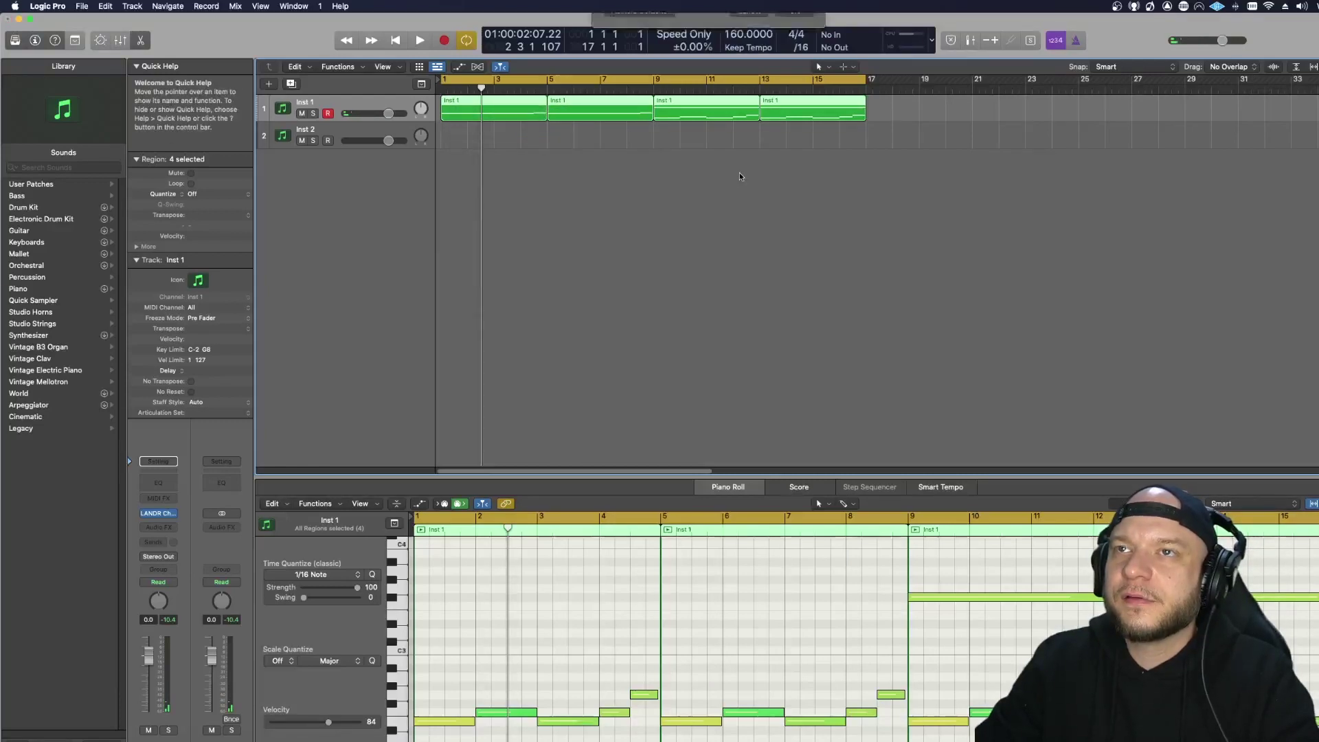
left_click(788, 229)
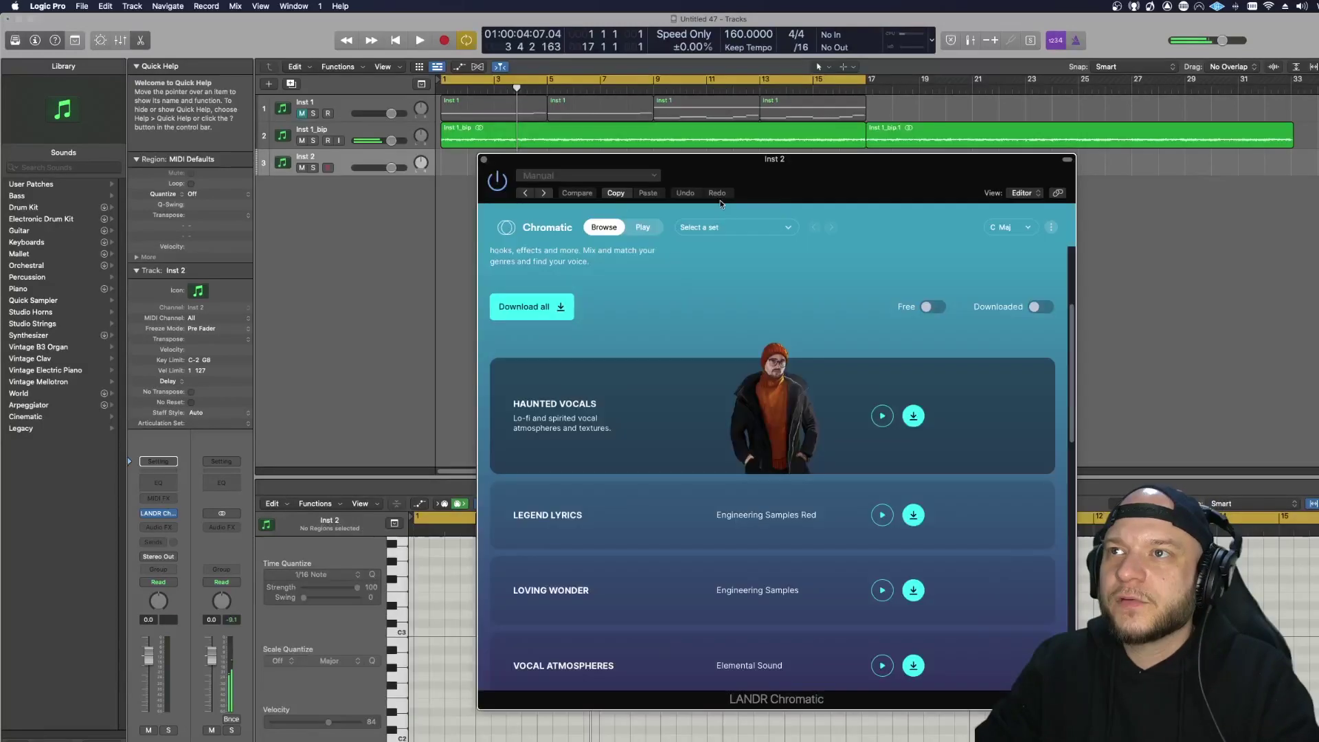
Step: Set the Inst 2 Chromatic key to B minor and try the Blue Tones set over the bounced part
left_click_drag(874, 185, 816, 211)
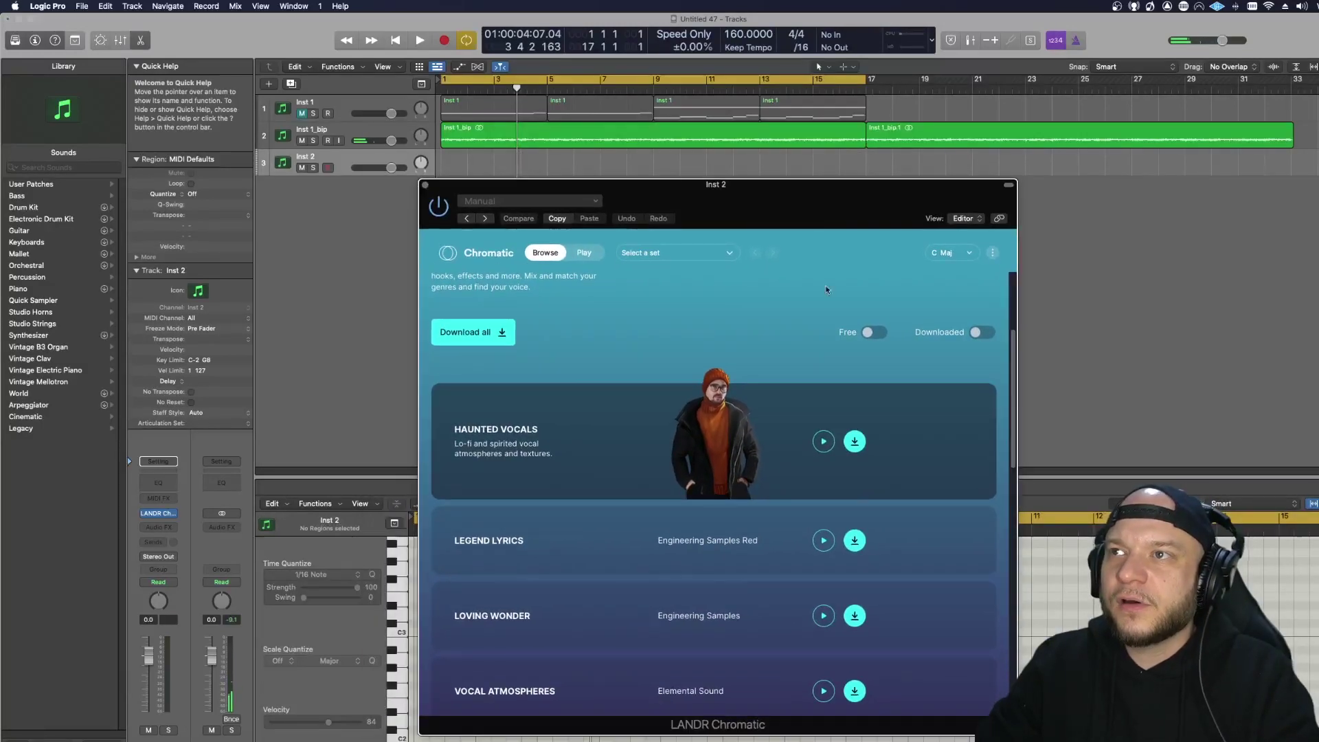
left_click(948, 253)
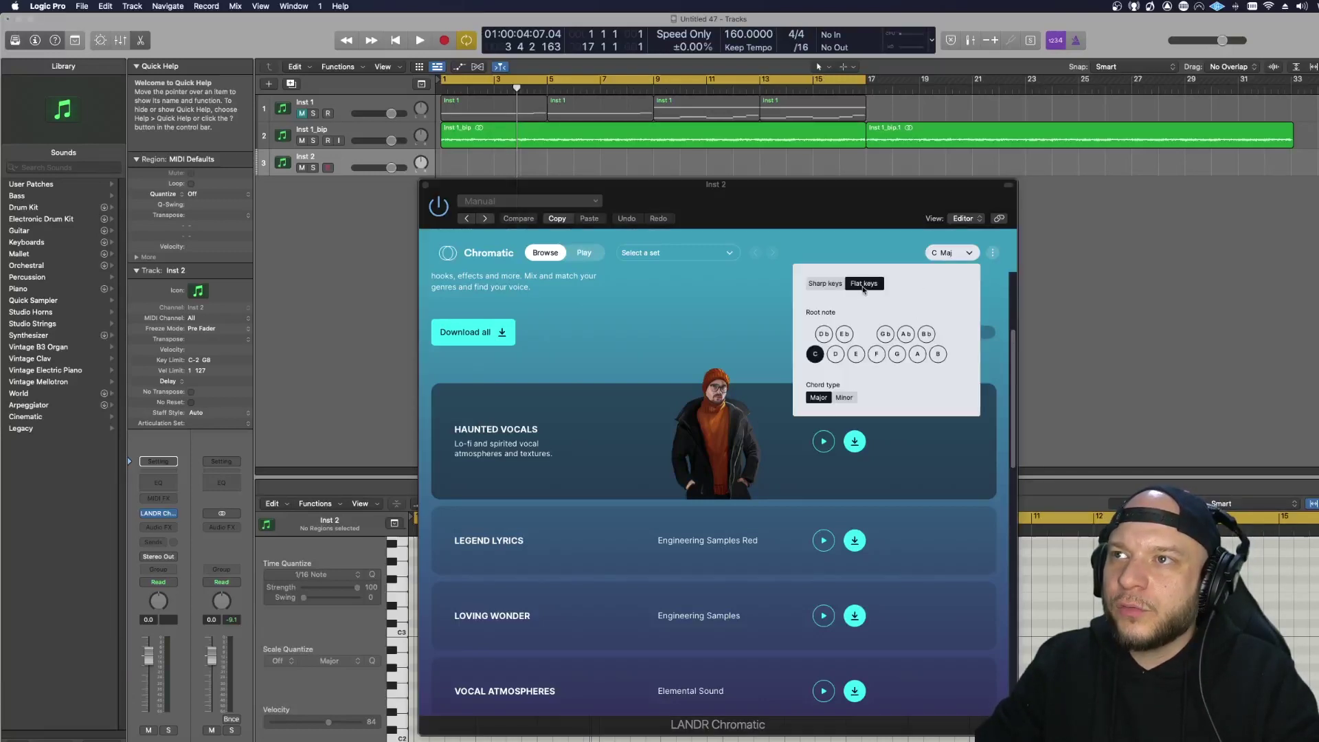
left_click(939, 355)
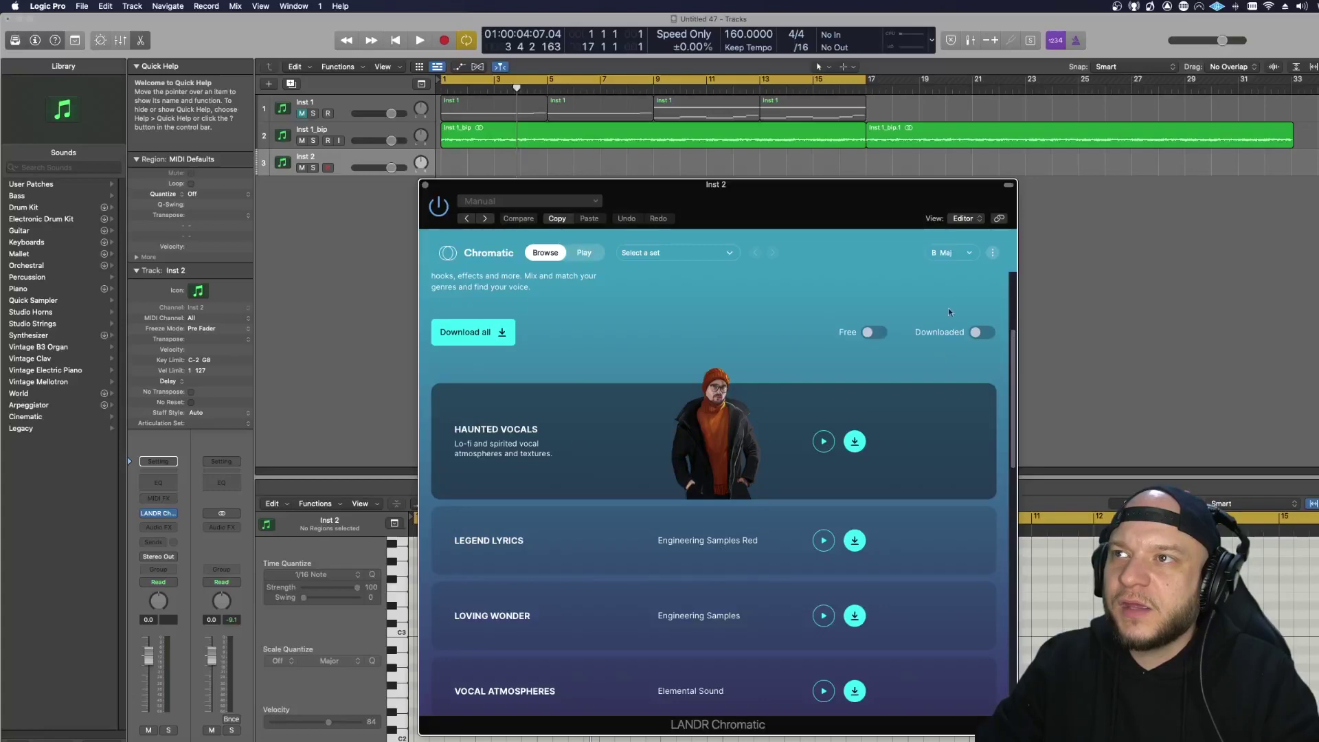
left_click(957, 258)
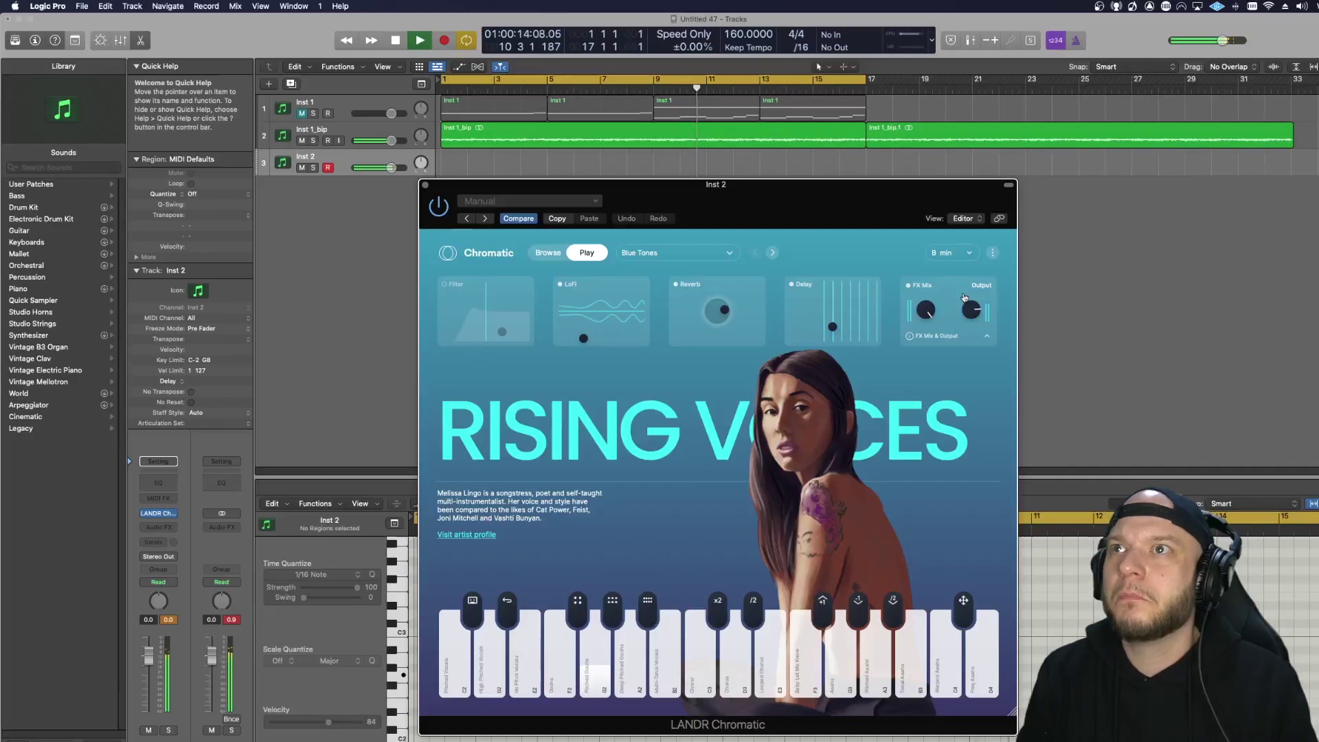
key("space")
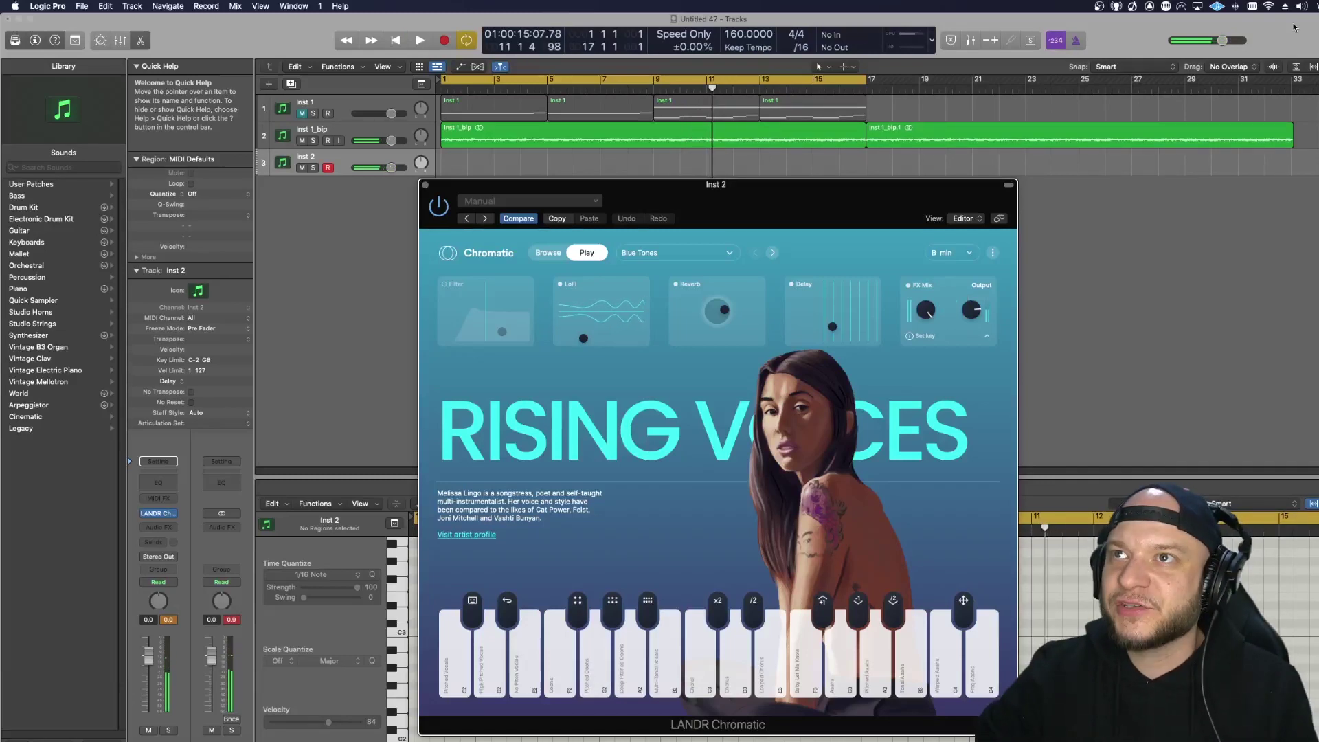
Step: Cycle bars 9 to 17 for the Inst 2 recording and check its long notes in the Piano Roll during playback
left_click_drag(657, 79, 864, 83)
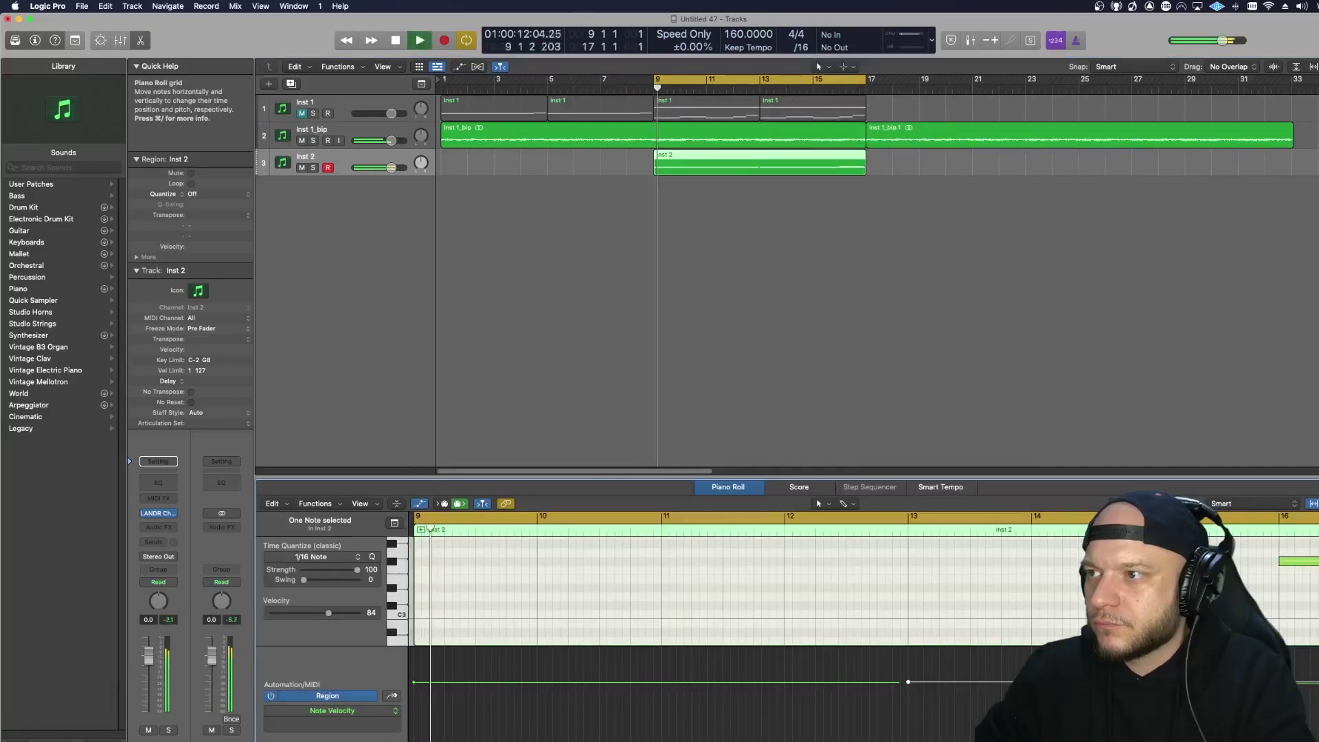
scroll(1285, 592, "down", 5)
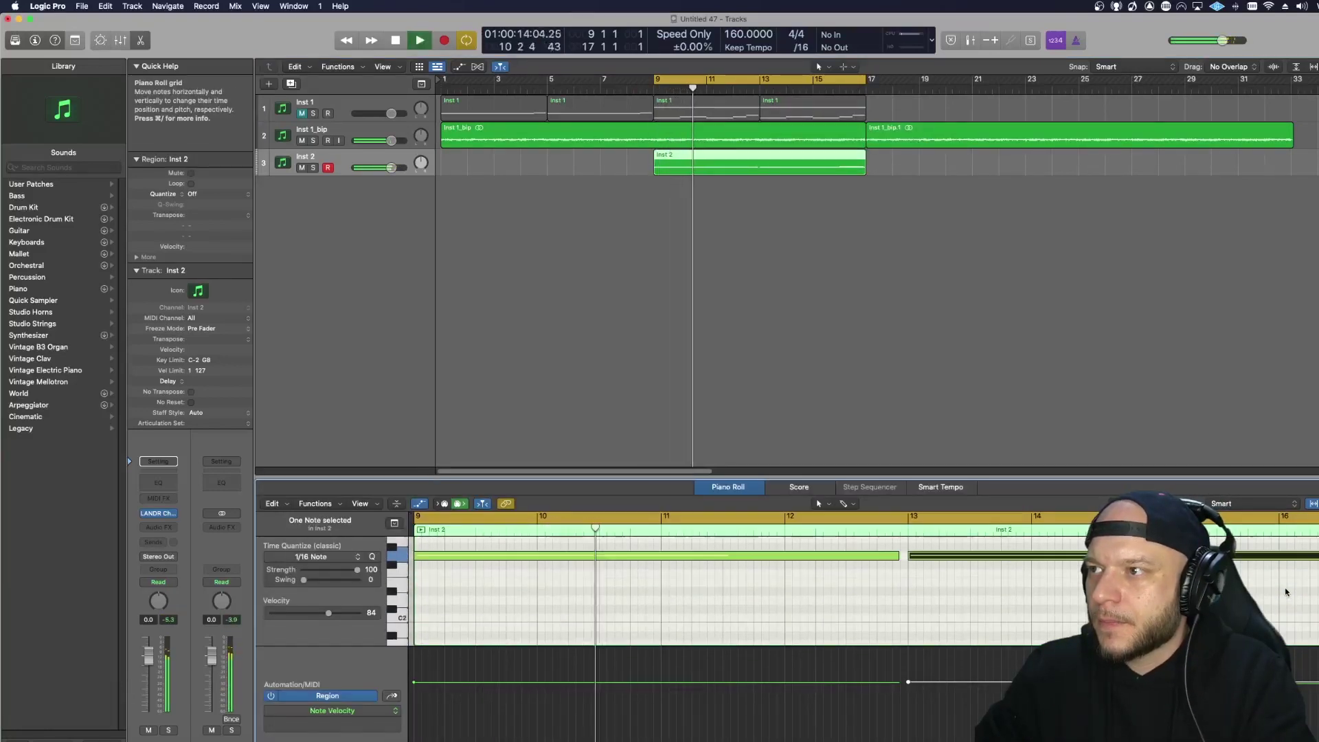
scroll(1285, 592, "up", 2)
left_click(1031, 562)
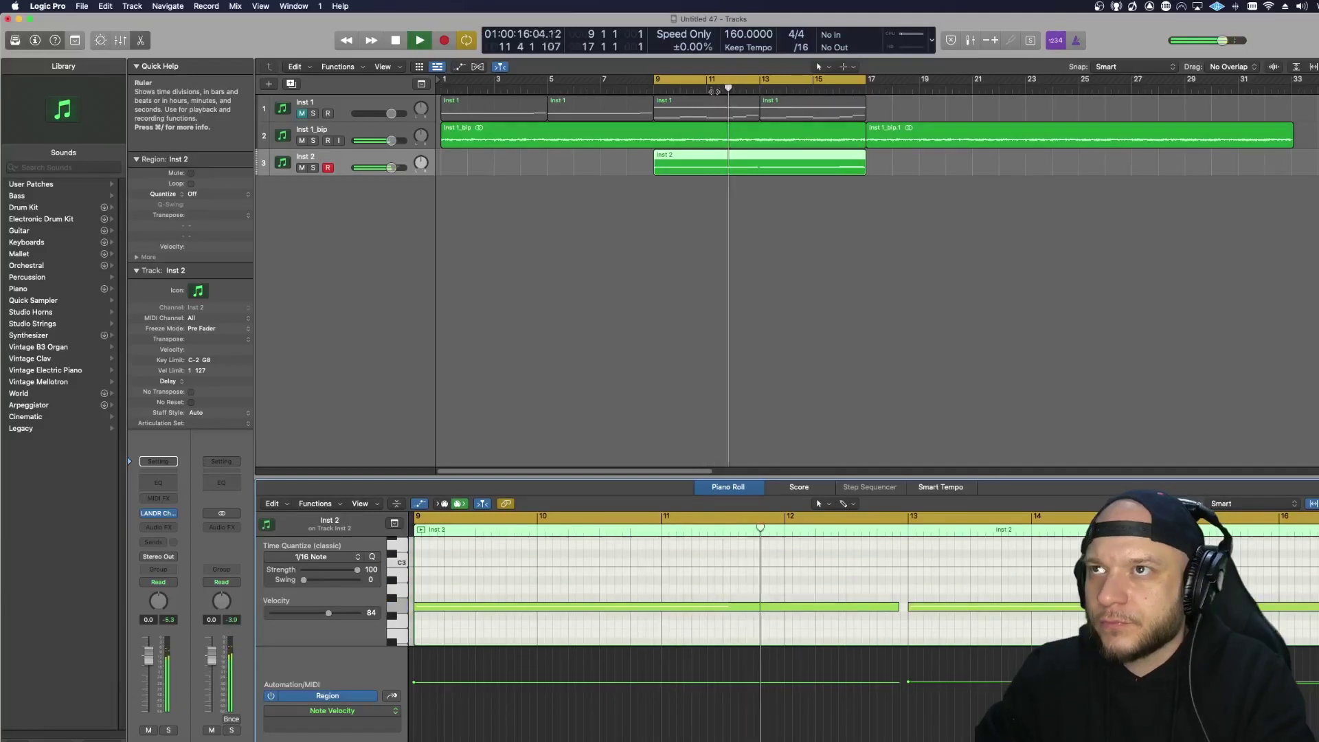
left_click(892, 151)
key("space")
Step: Add a software instrument track with Repro-1 and browse its 01 Basses presets
left_click(271, 84)
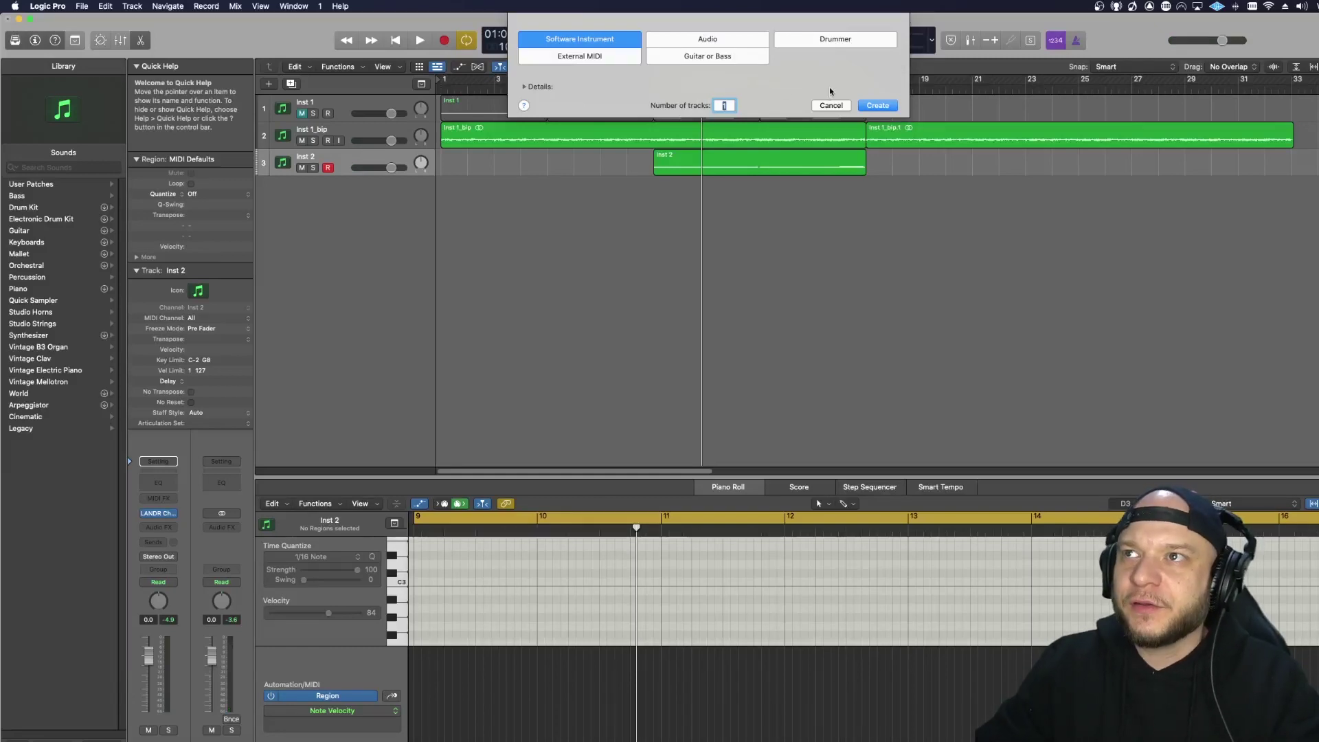
left_click(877, 106)
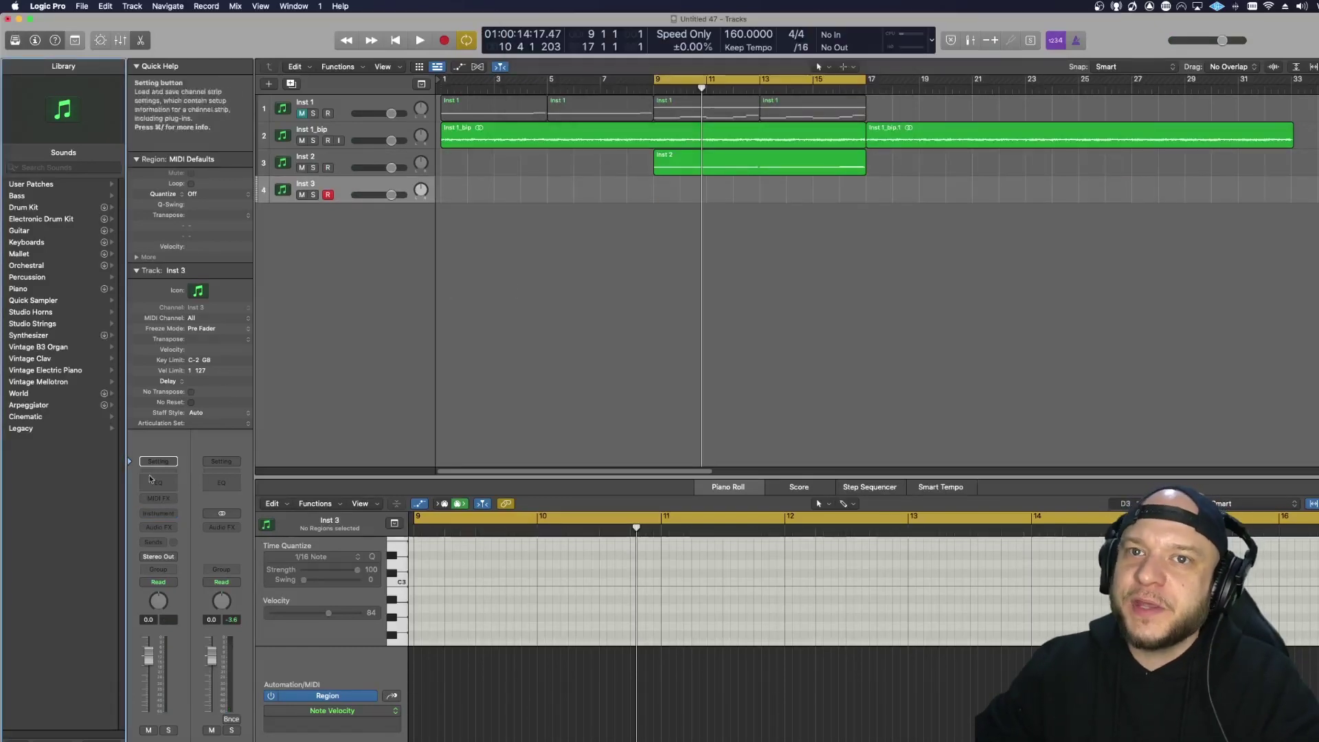
left_click(163, 528)
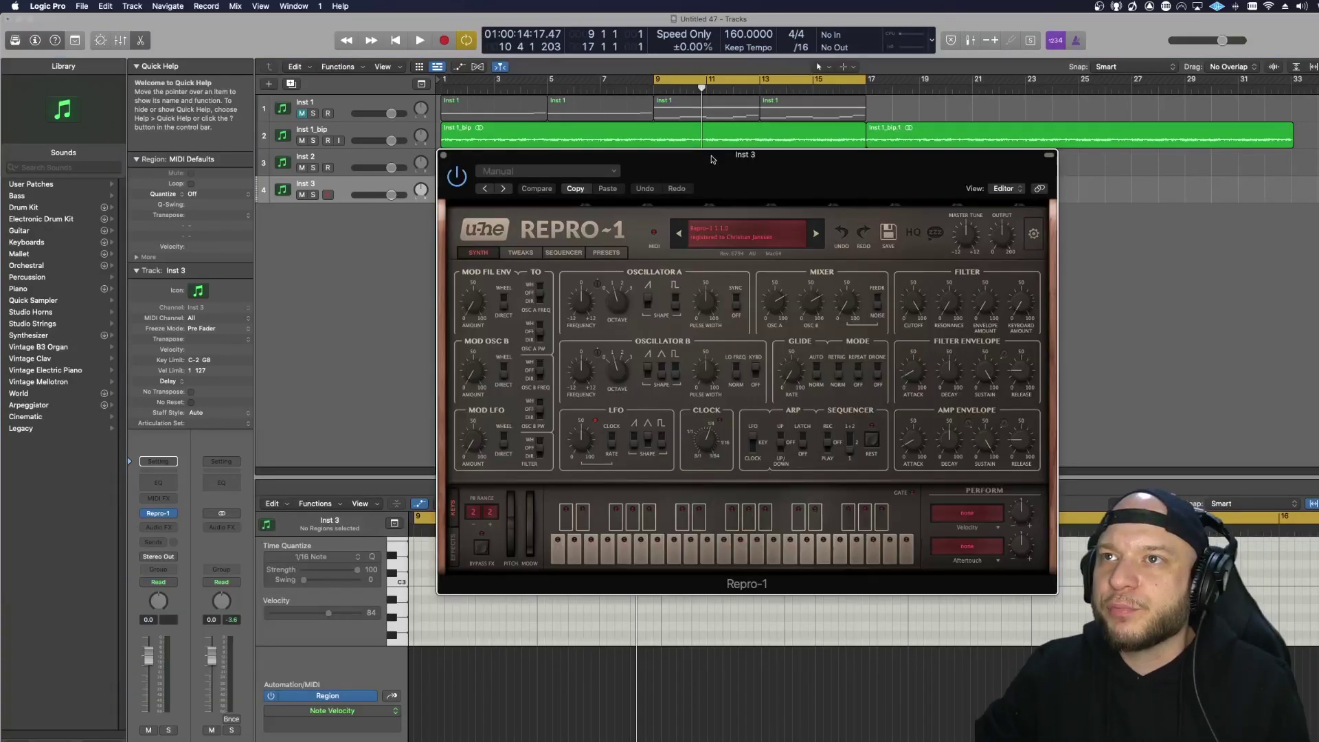
left_click_drag(706, 159, 623, 187)
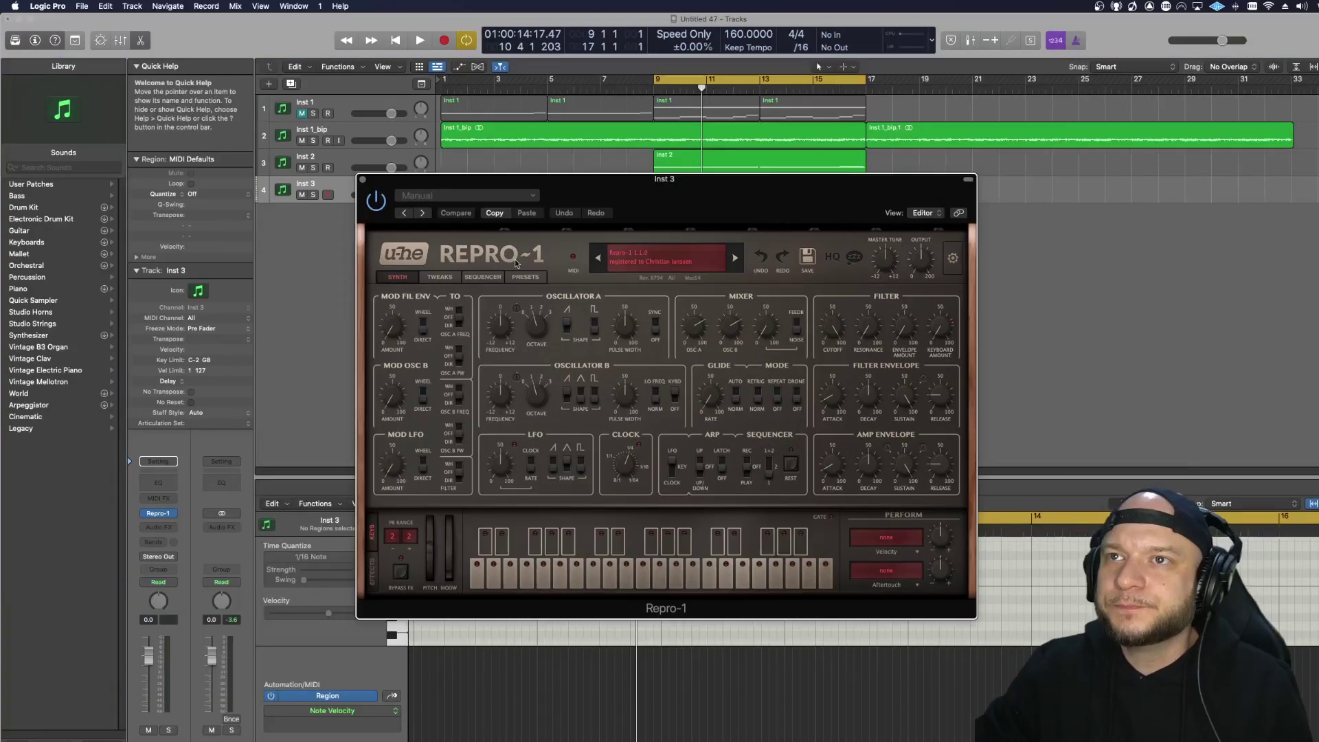
left_click(526, 277)
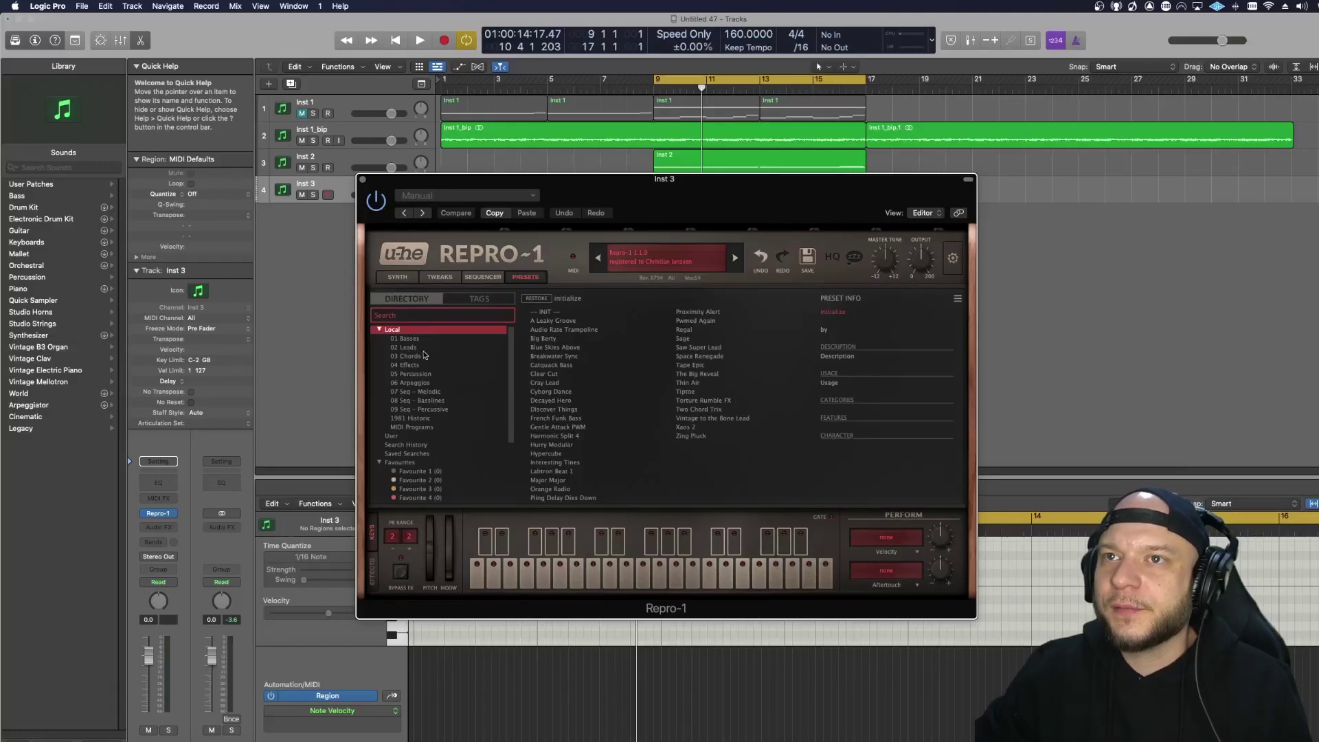
left_click(406, 339)
scroll(589, 401, "right", 10)
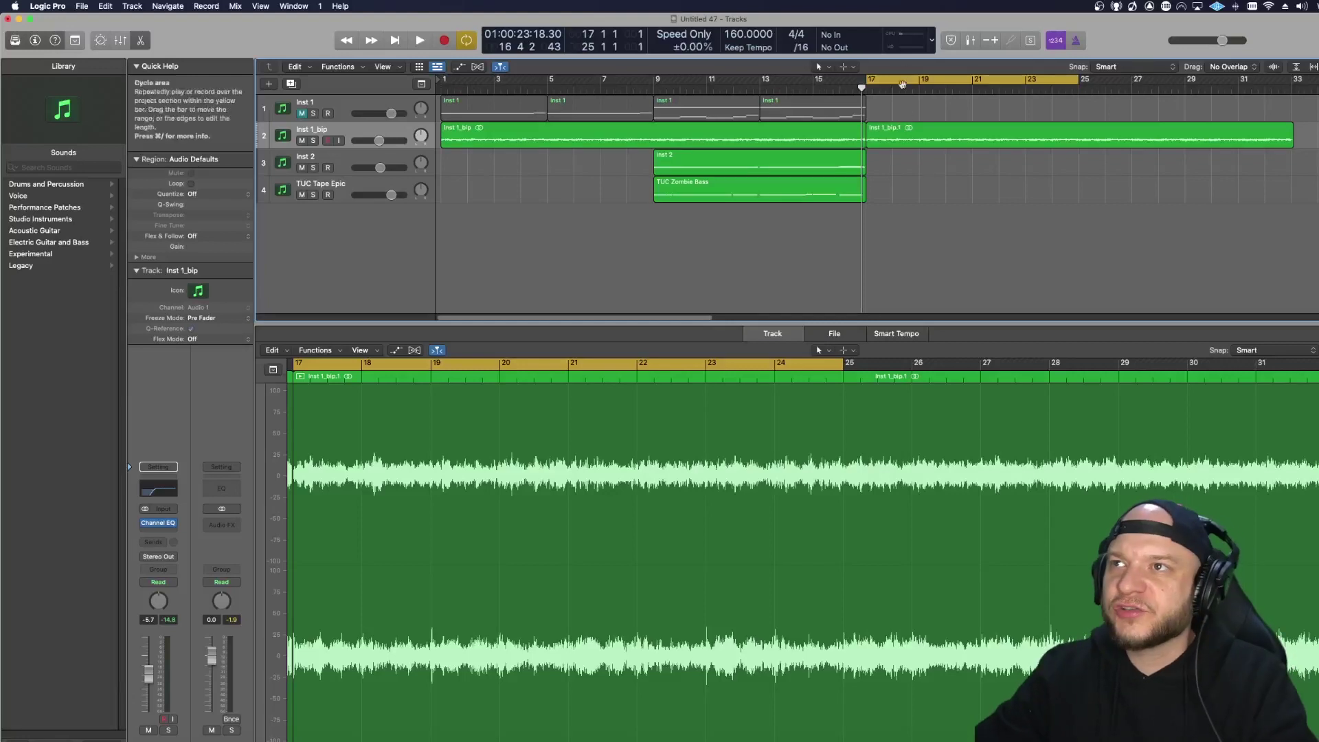
Step: Move the bounced region at bar 17 to a duplicate audio track and split it into equal half-bar slices
key("alt+super+a")
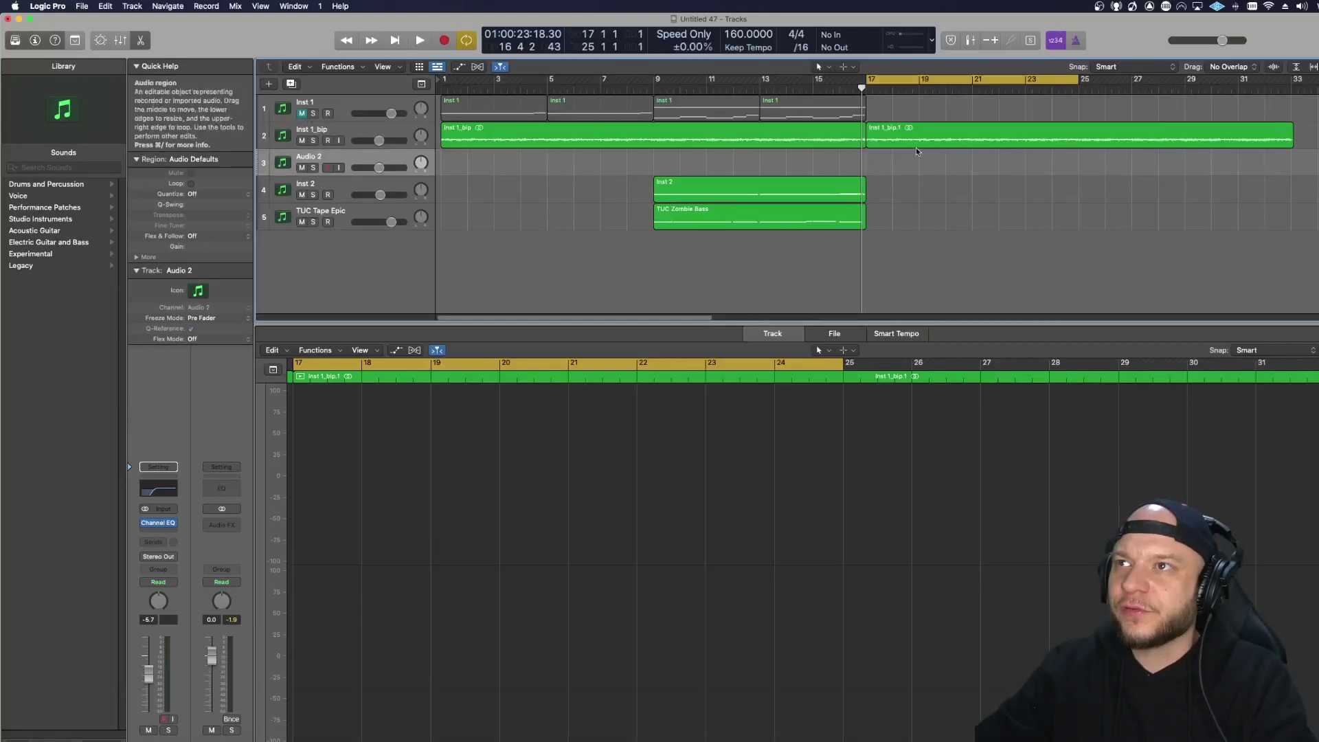
left_click_drag(918, 143, 902, 147)
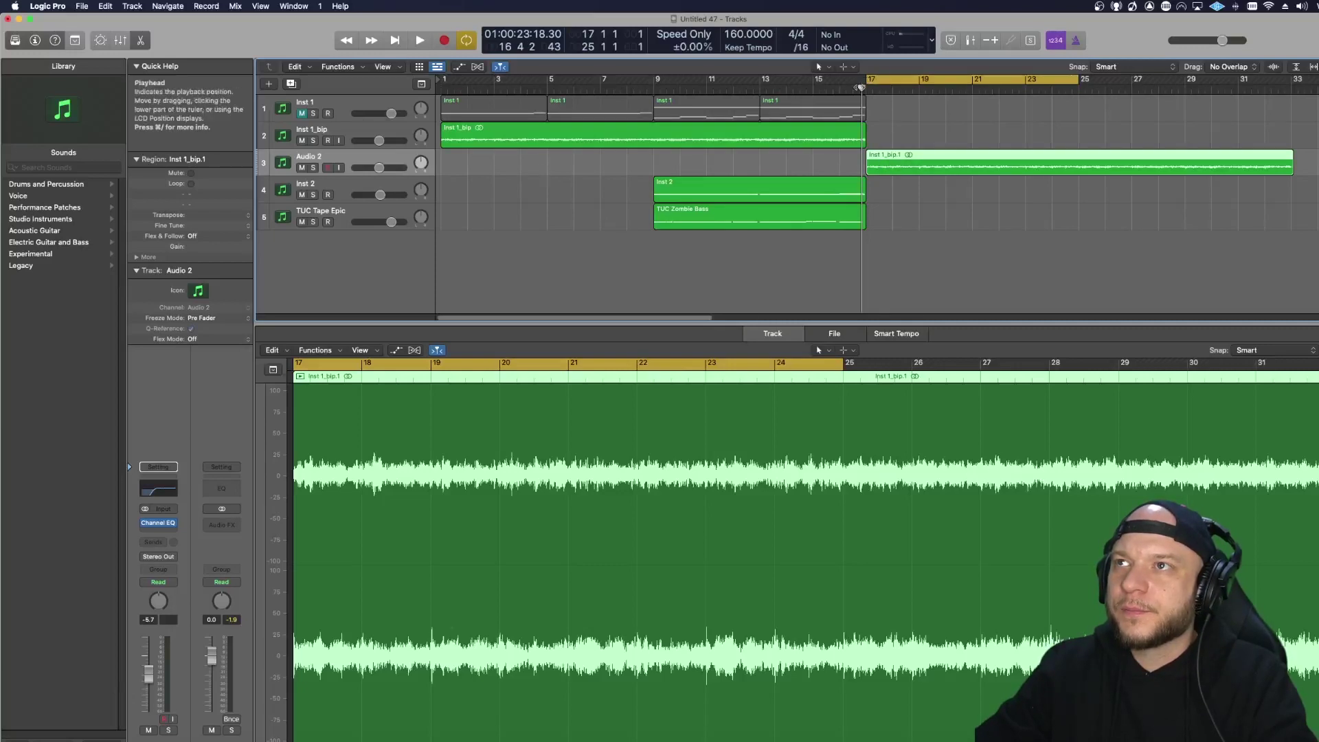
mouse_move(859, 89)
left_mouse_down()
mouse_move(897, 90)
mouse_move(879, 91)
left_mouse_up()
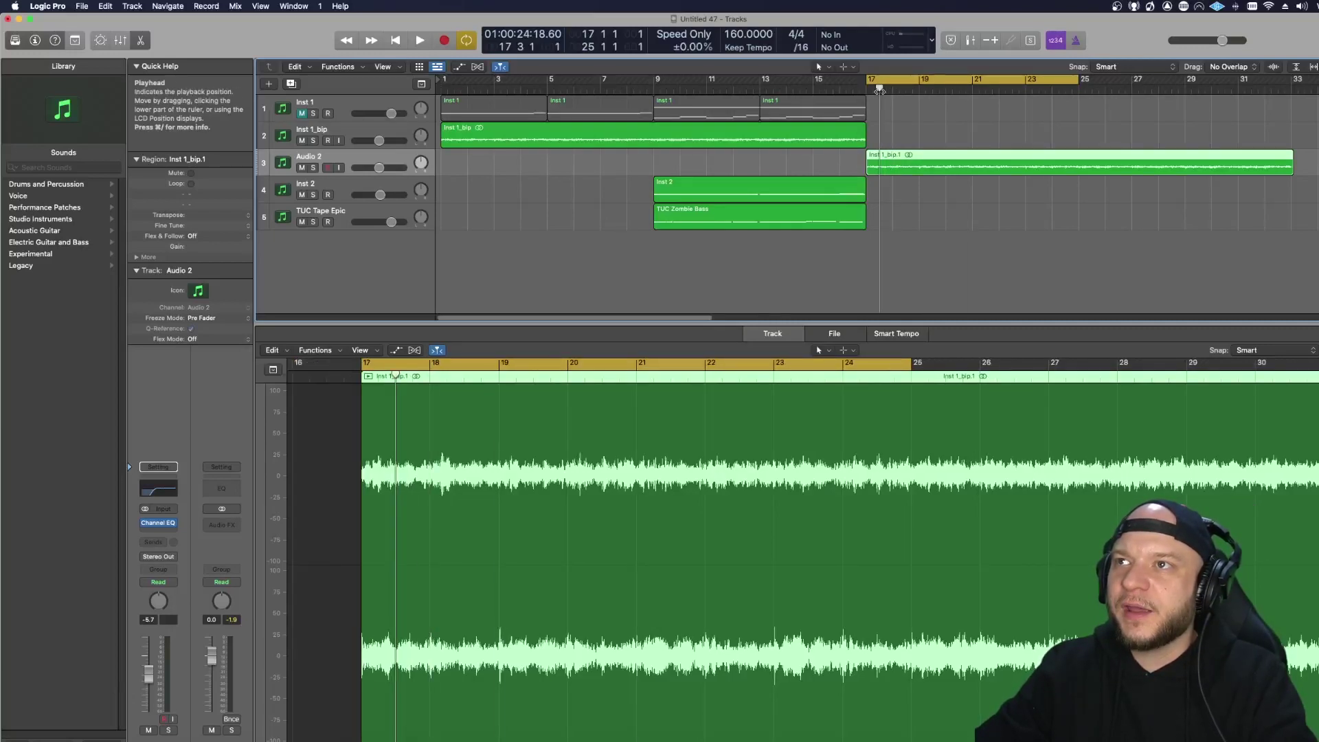
left_click(845, 66)
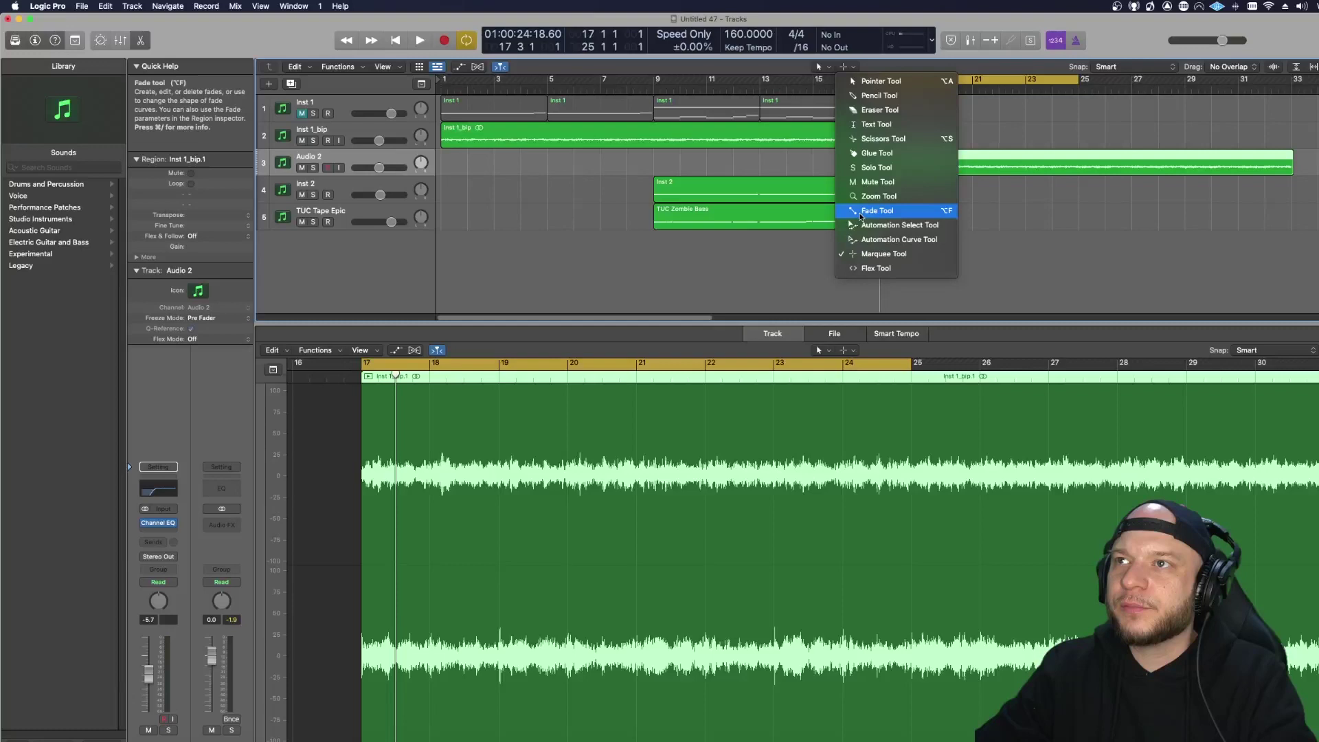
left_click(871, 139)
left_click(881, 169, "alt")
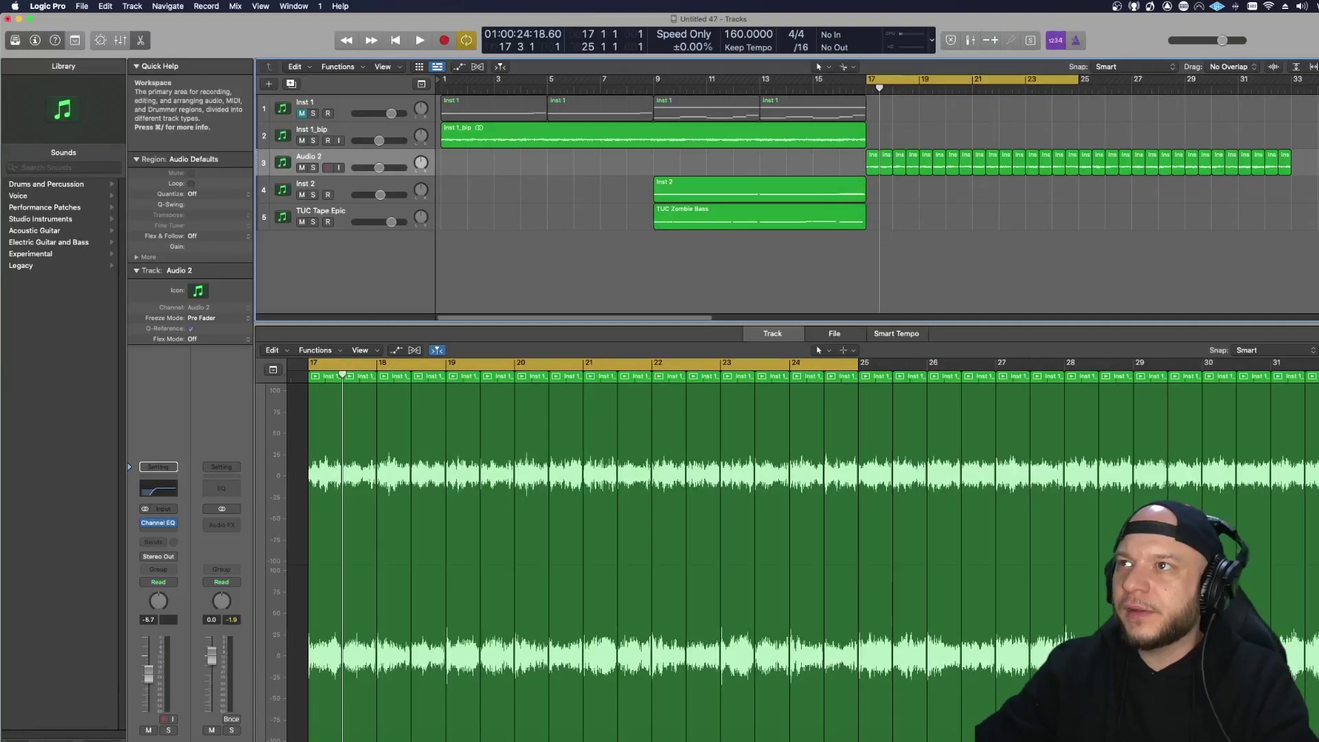
Step: Give the 16 slices from bar 17 to 25 a 108 fade-in and 133 fade-out with -99 curves, and reverse them
left_click_drag(837, 165, 1080, 169)
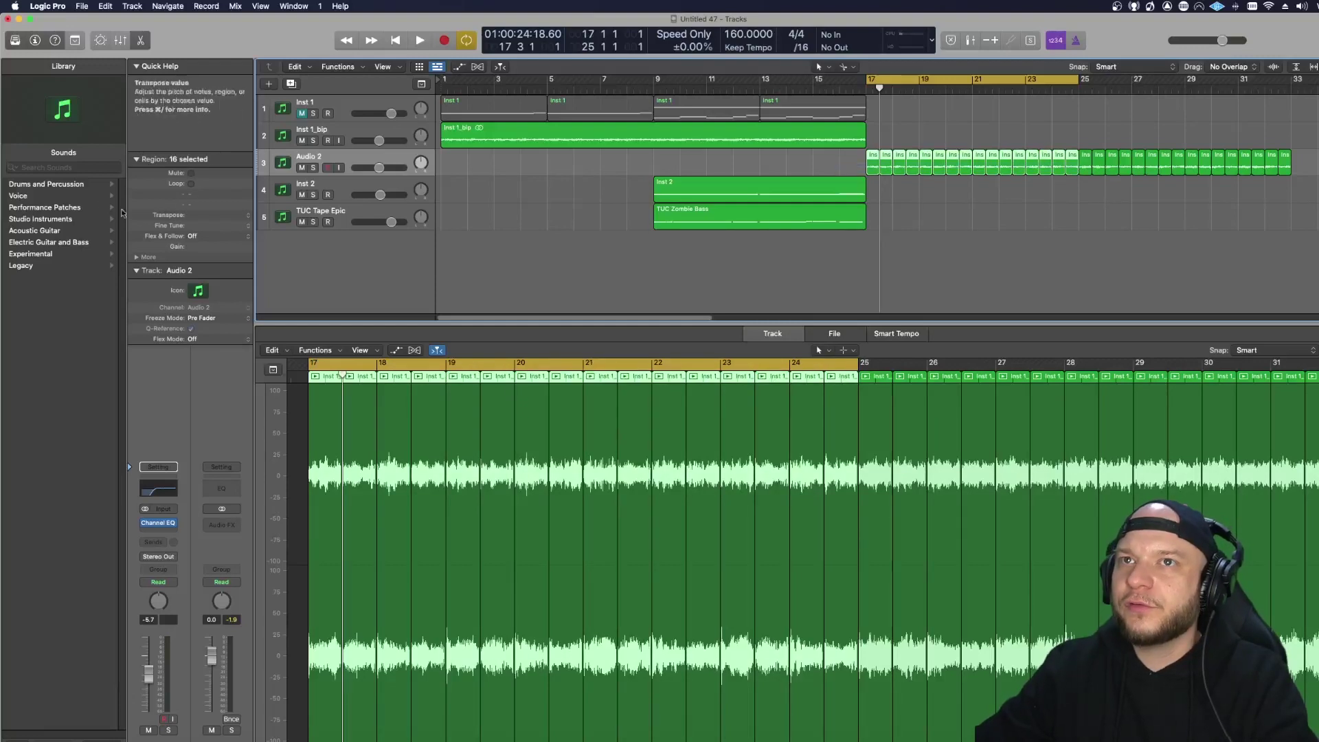
left_click(137, 258)
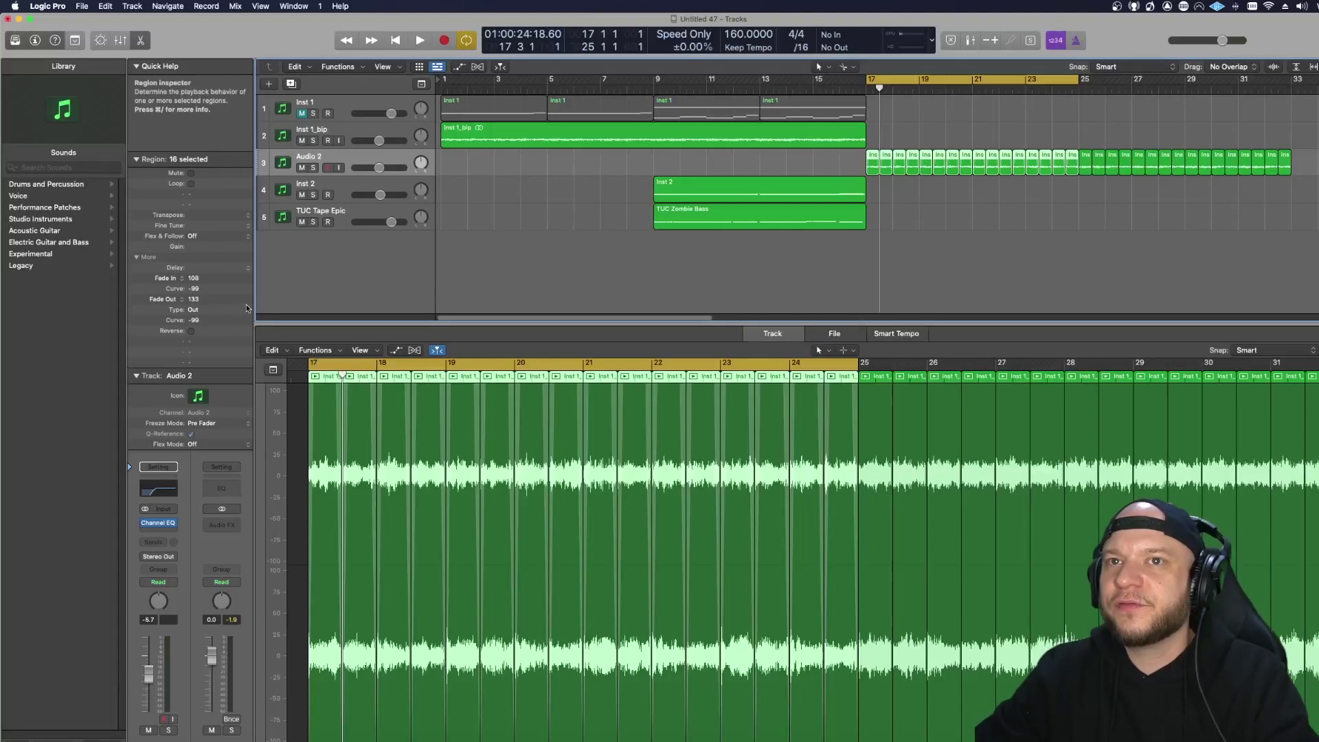
left_click(192, 331)
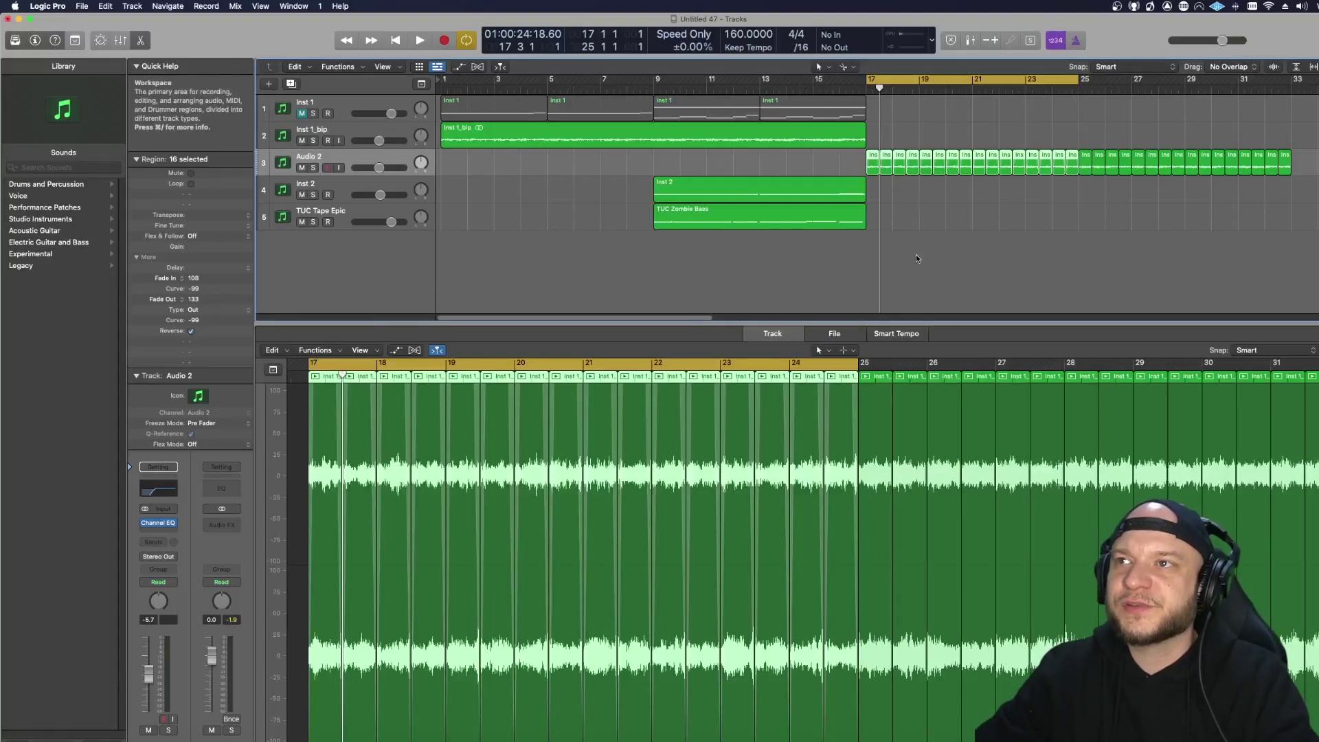
key("space")
left_click(938, 250)
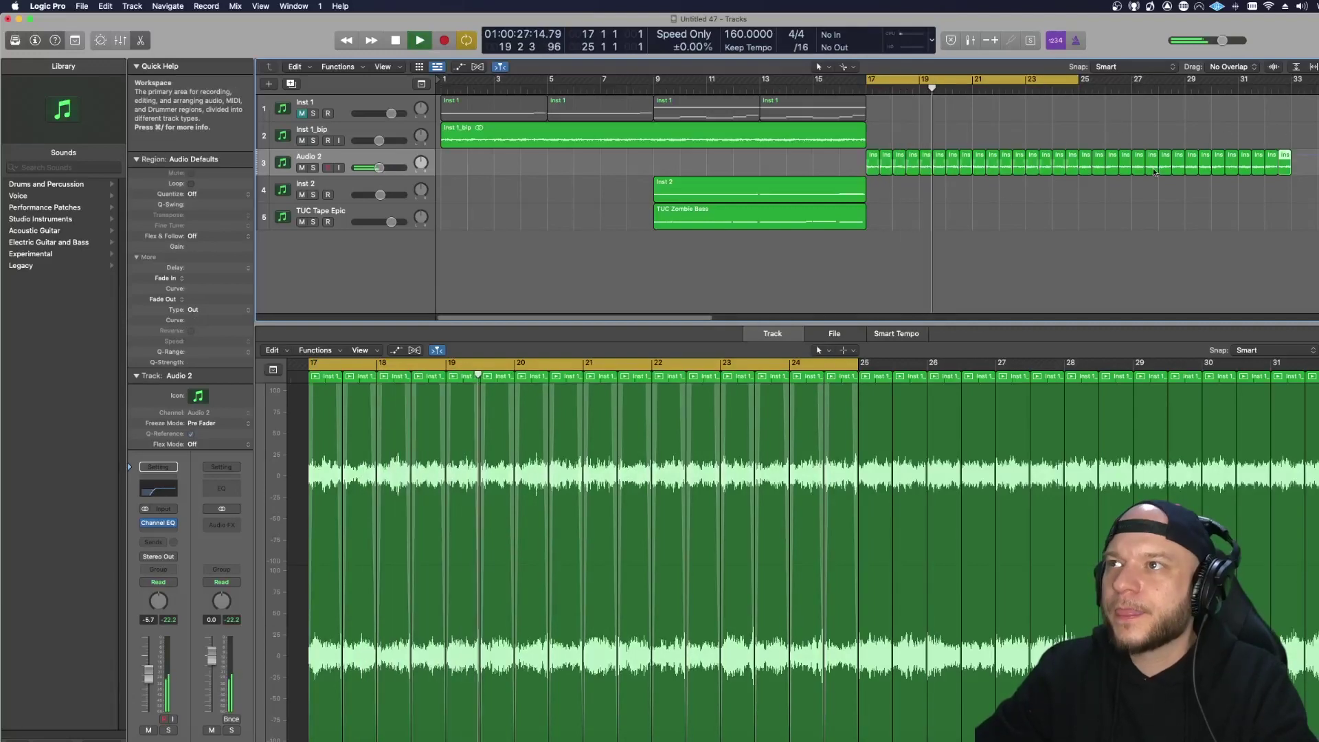
Step: Give the 16 slices from bar 25 to 33 a 114 fade-in with -72 curve and 120 fade-out with -80 curve, reverse them, and cycle that range
left_click_drag(1154, 173, 1085, 172)
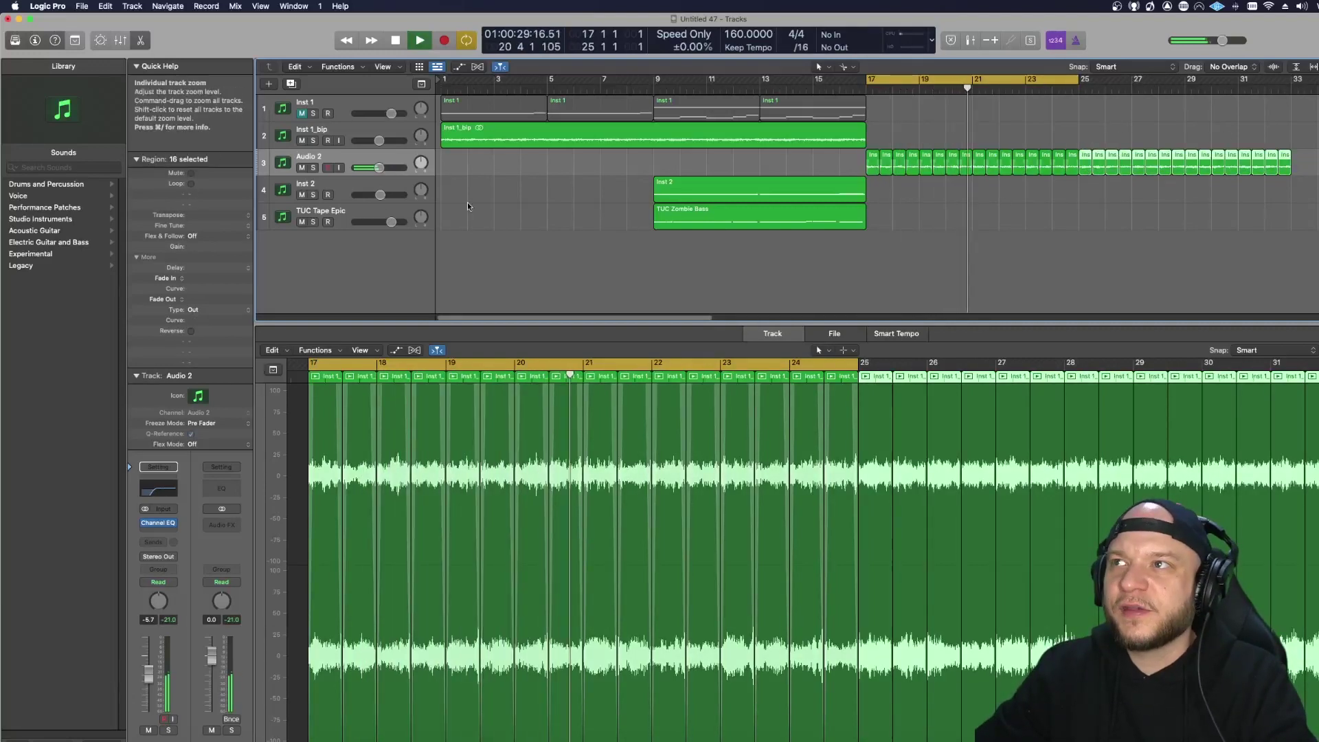
left_click_drag(1038, 80, 1250, 82)
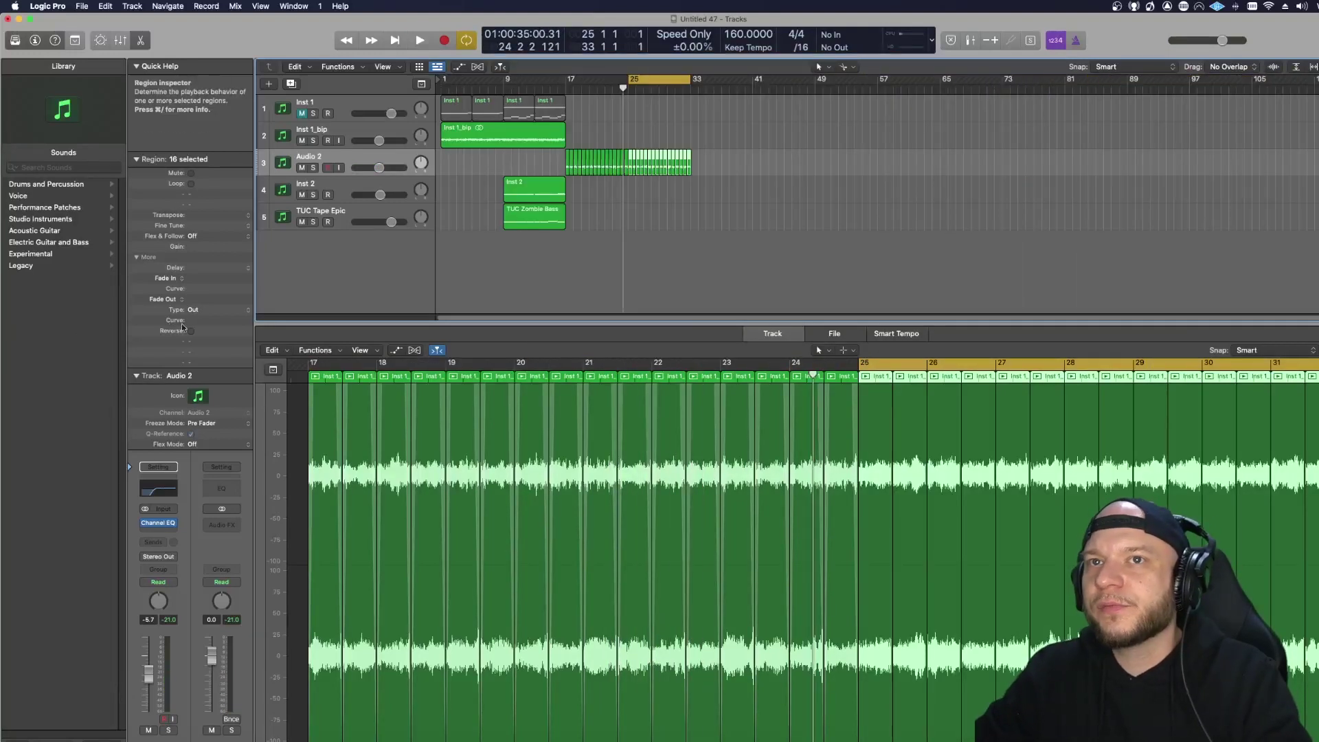
left_click_drag(194, 265, 194, 141)
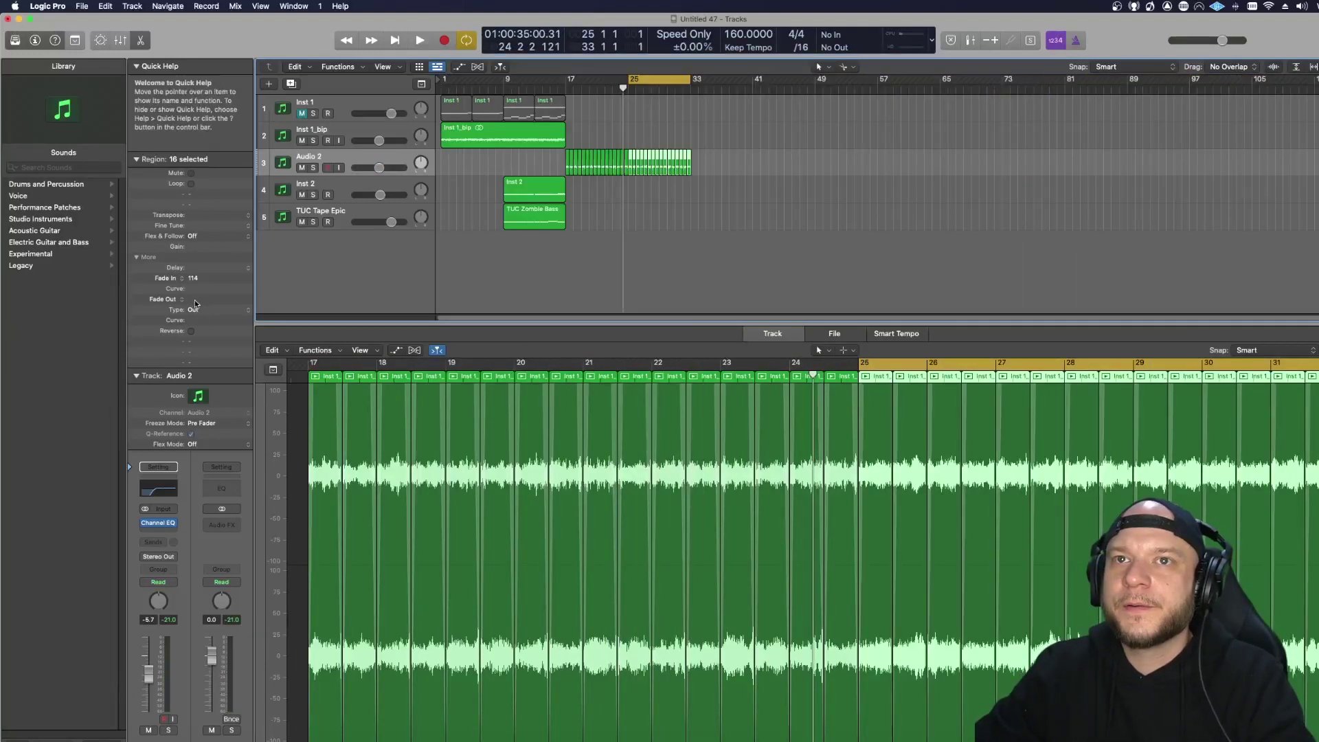
left_click_drag(195, 300, 192, 152)
left_click_drag(193, 288, 209, 419)
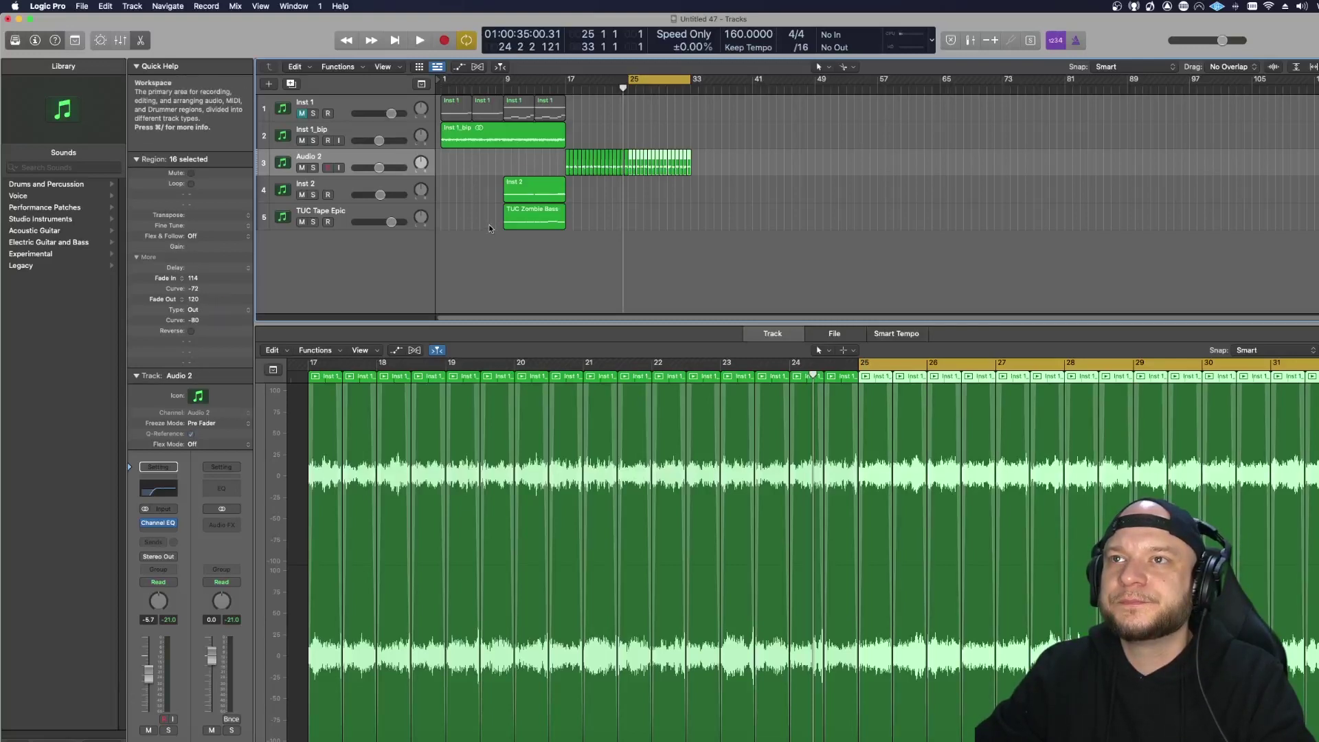
left_click(192, 332)
key("space")
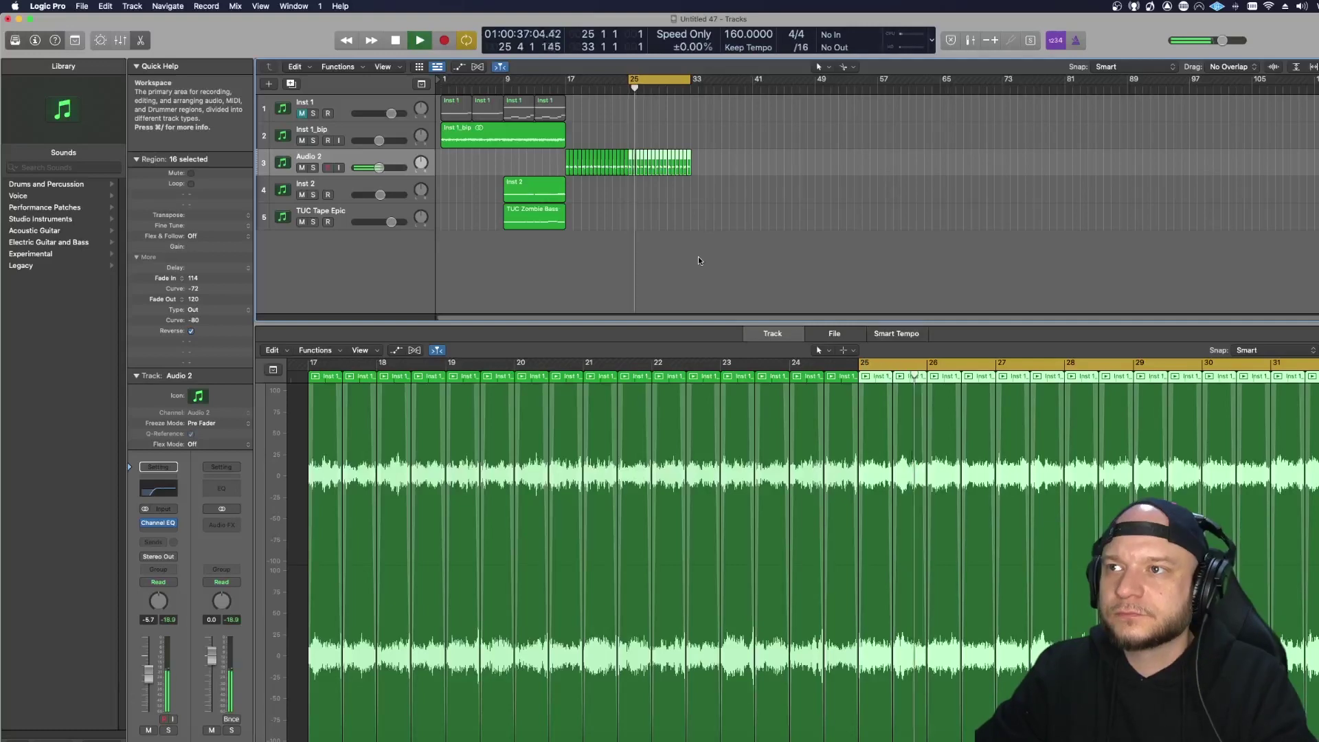
left_click(639, 231)
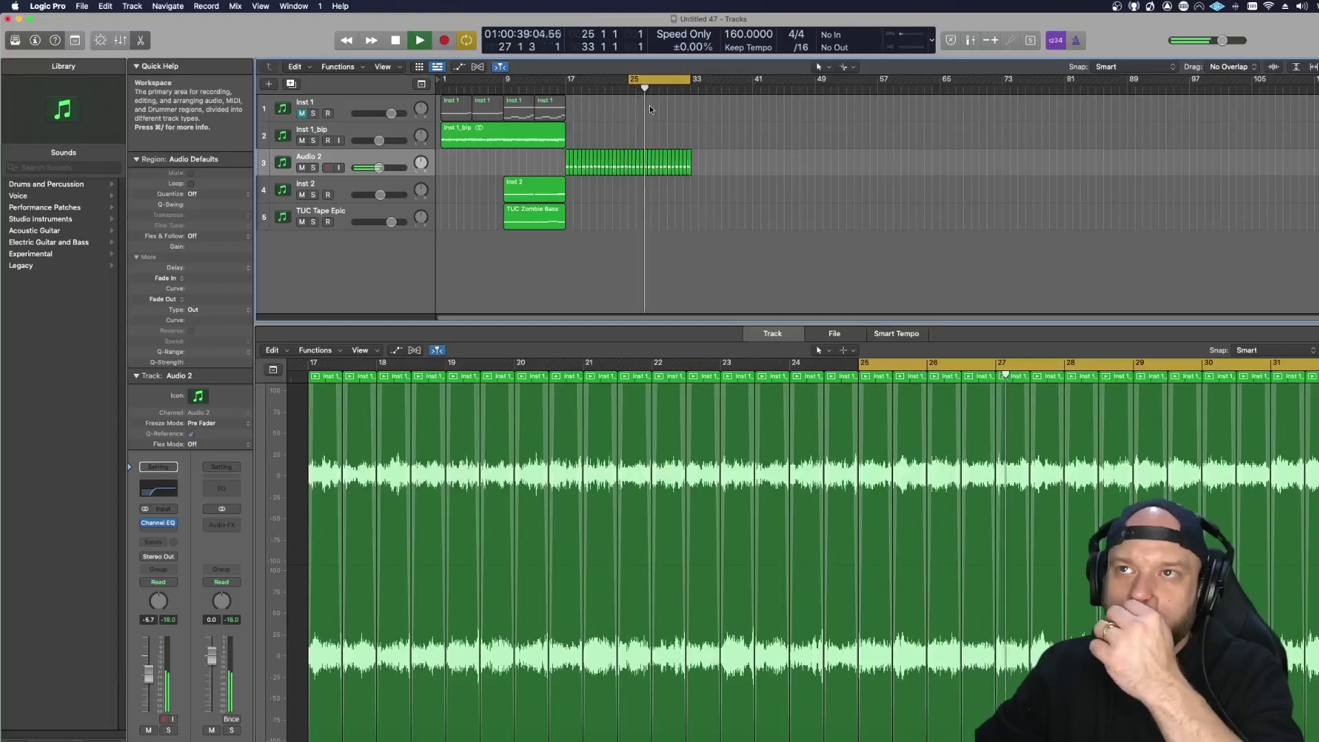
Step: Add a software instrument track with an Ample Guitar instrument and record a melody on it over bars 25 to 33
left_click(364, 212)
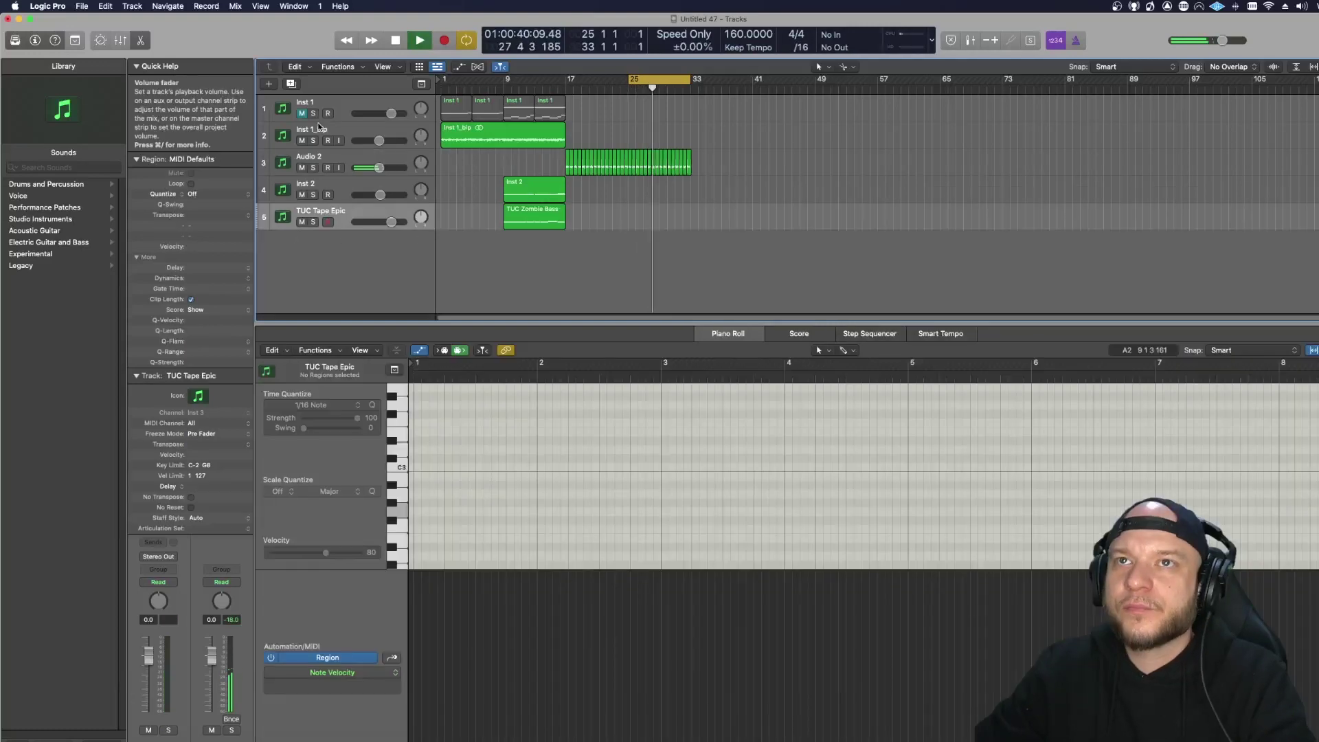
left_click(269, 84, "alt")
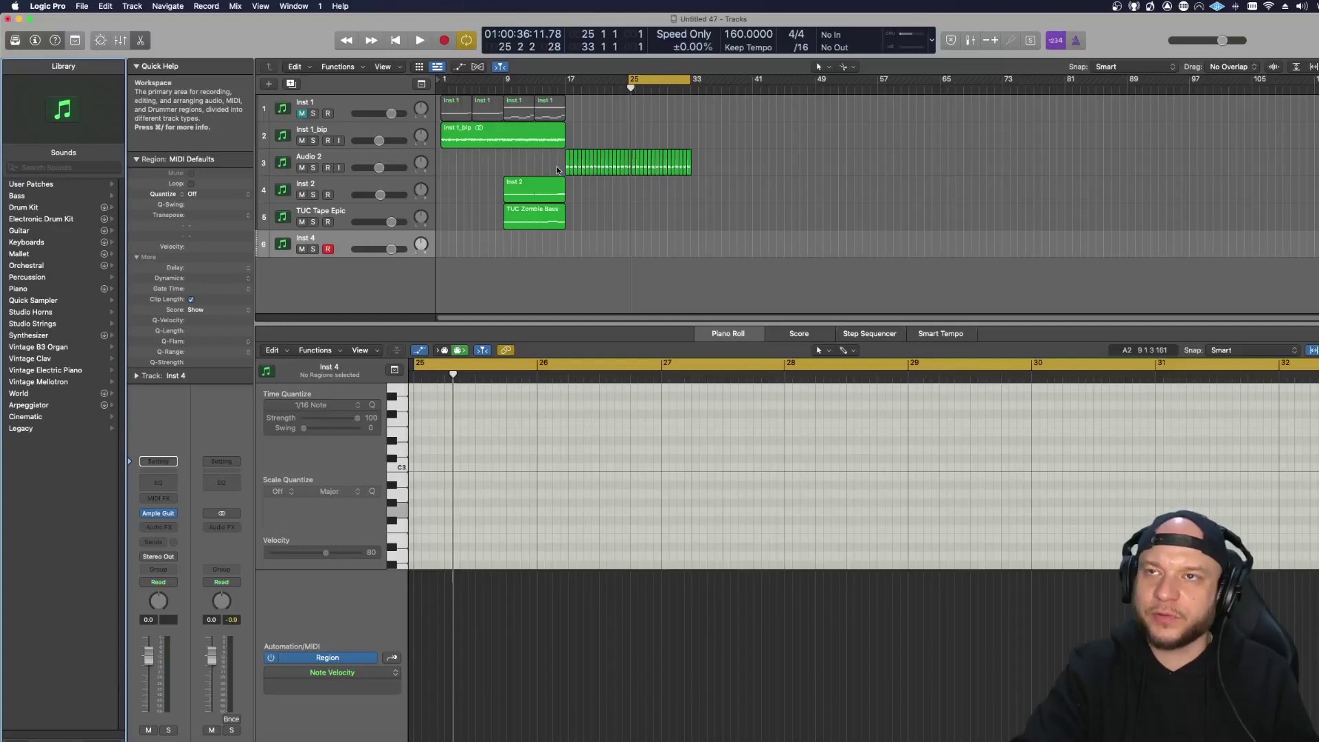
key("r")
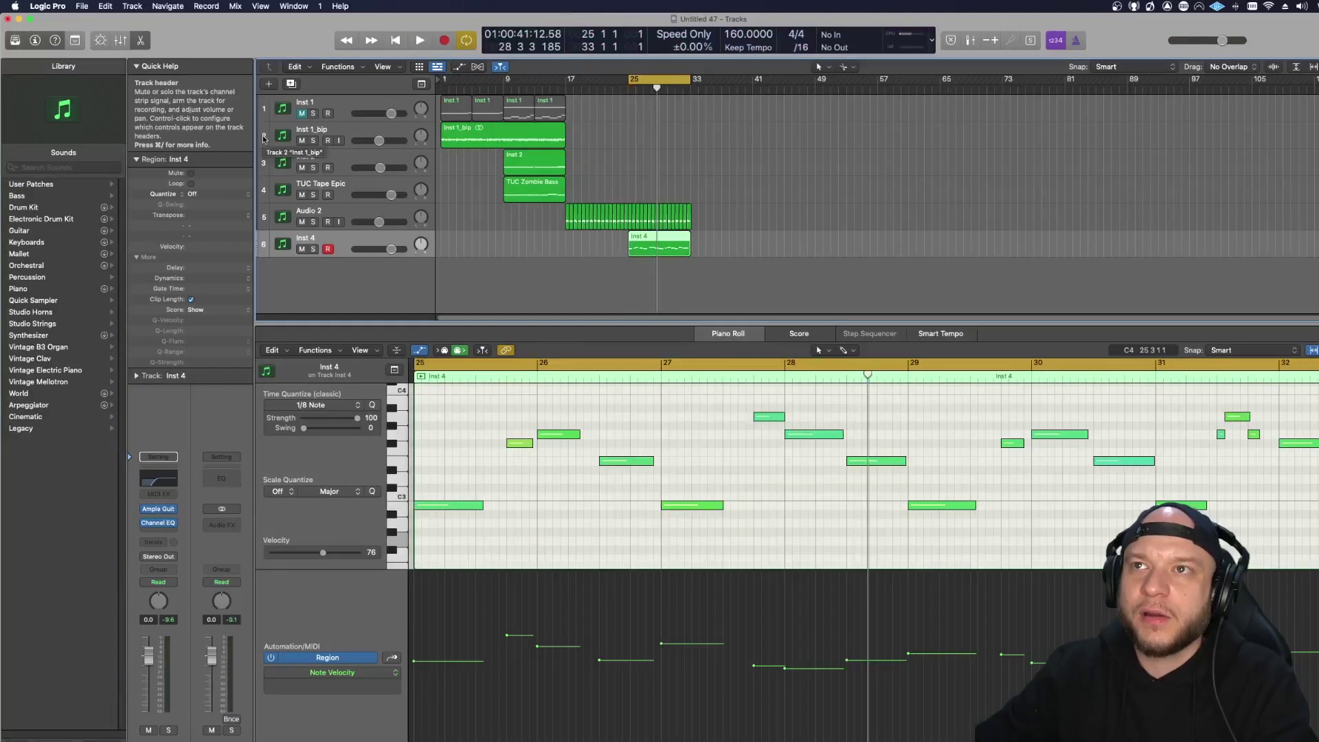
Step: Add another software instrument track, load the BWB7 drum kit and record the BWB WAVE 7 808 SHORT (4) part over bars 25 to 33
left_click(269, 83)
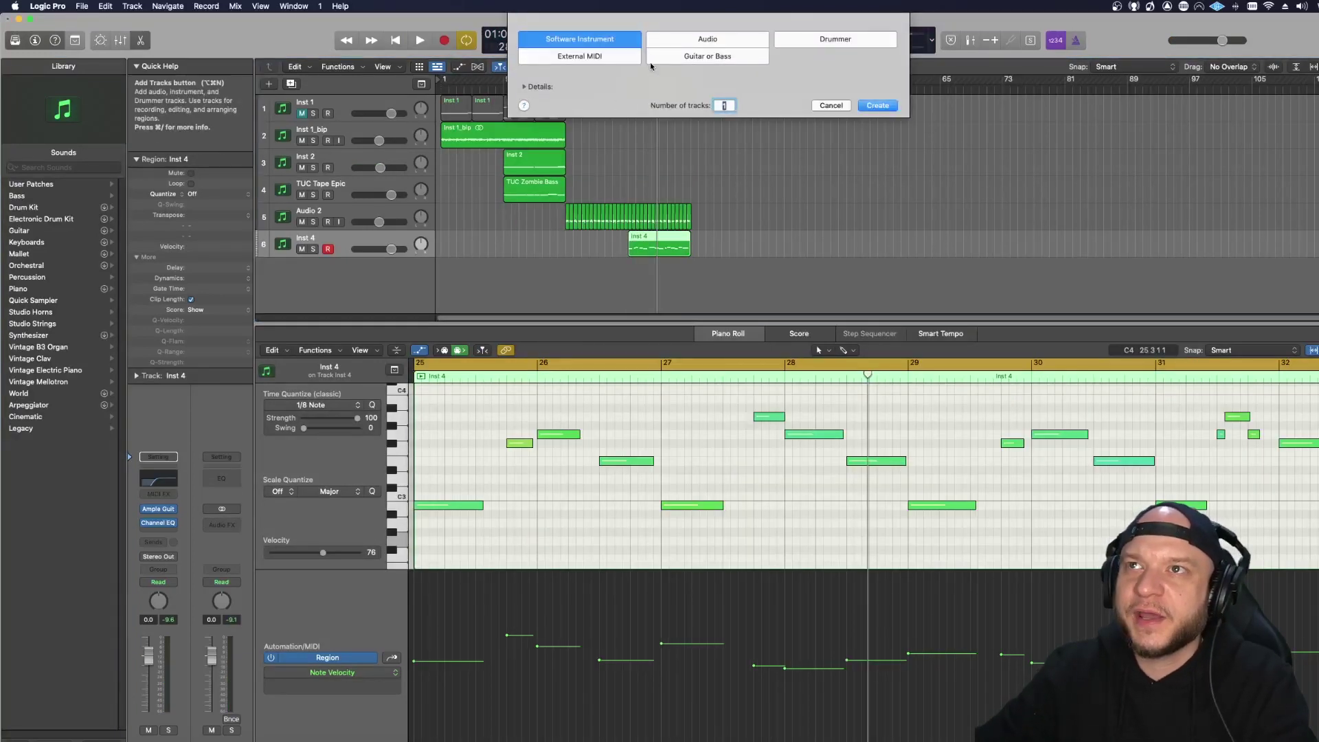
double_click(601, 43)
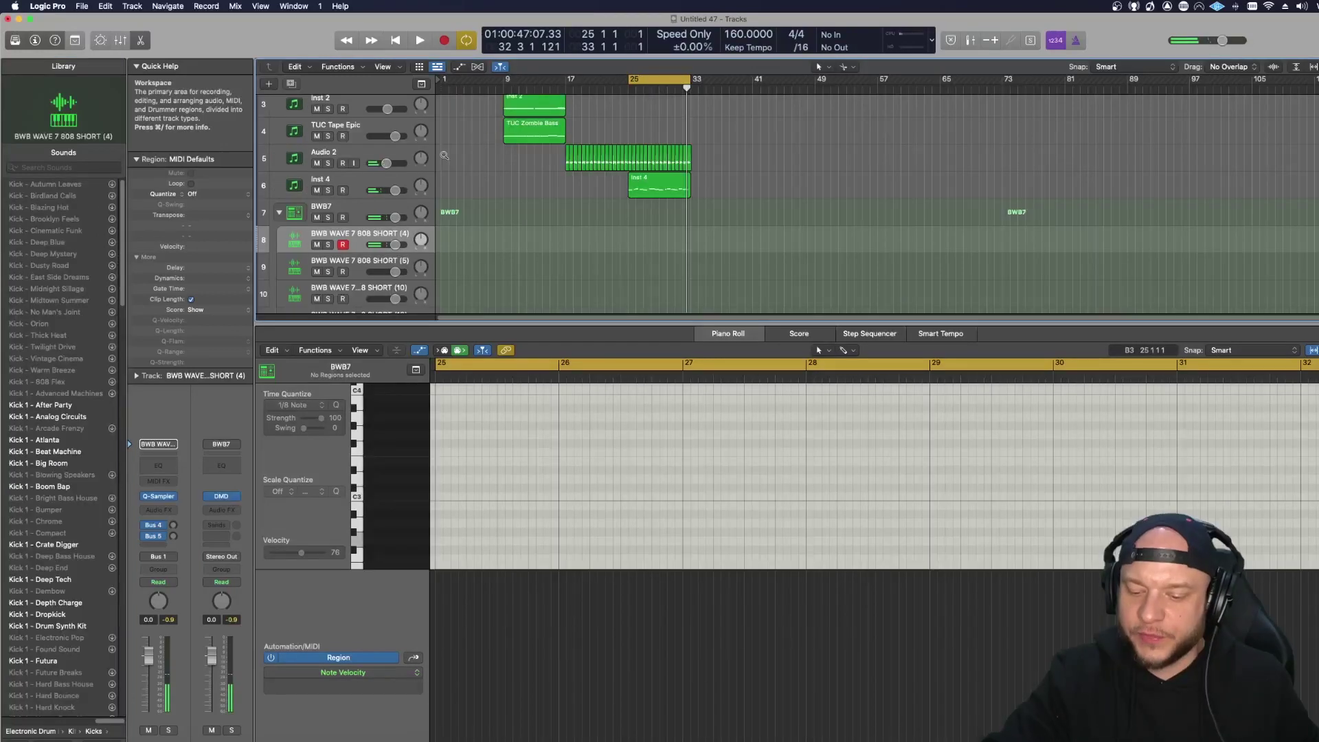
key("space")
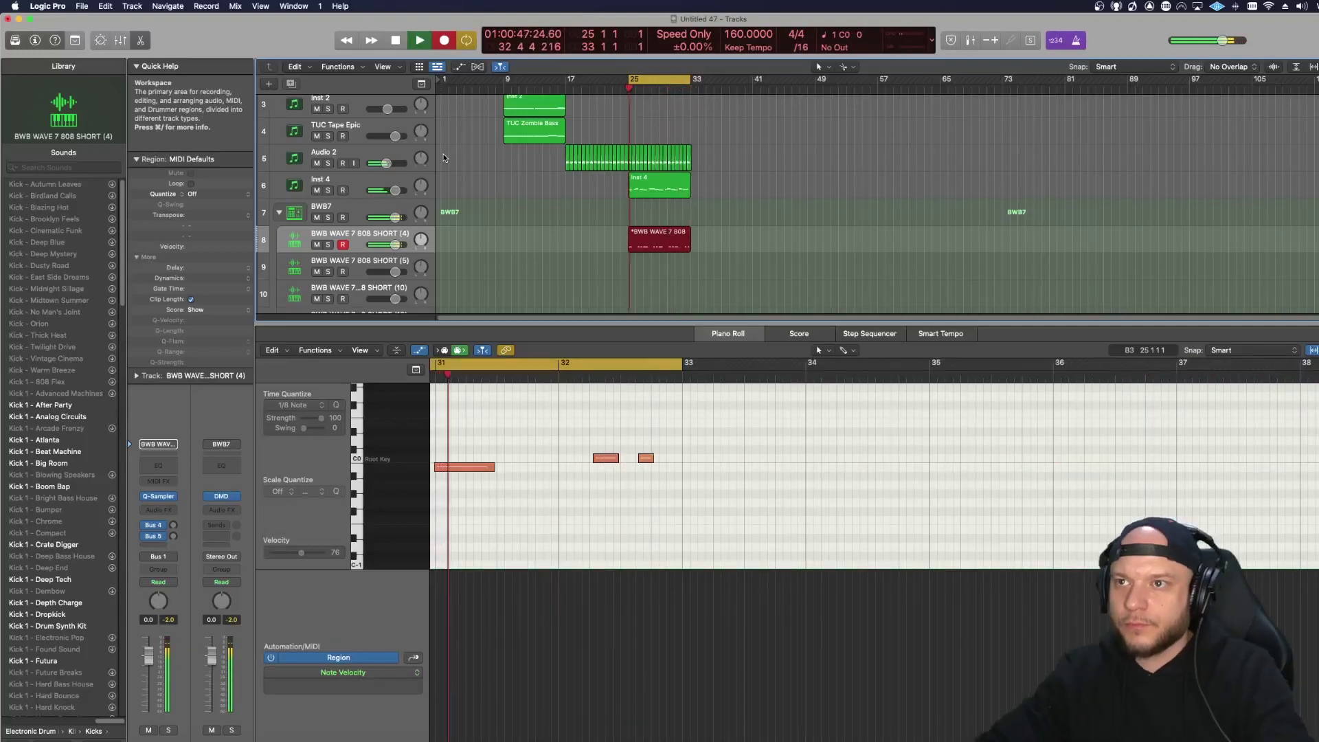
key("space")
key("space")
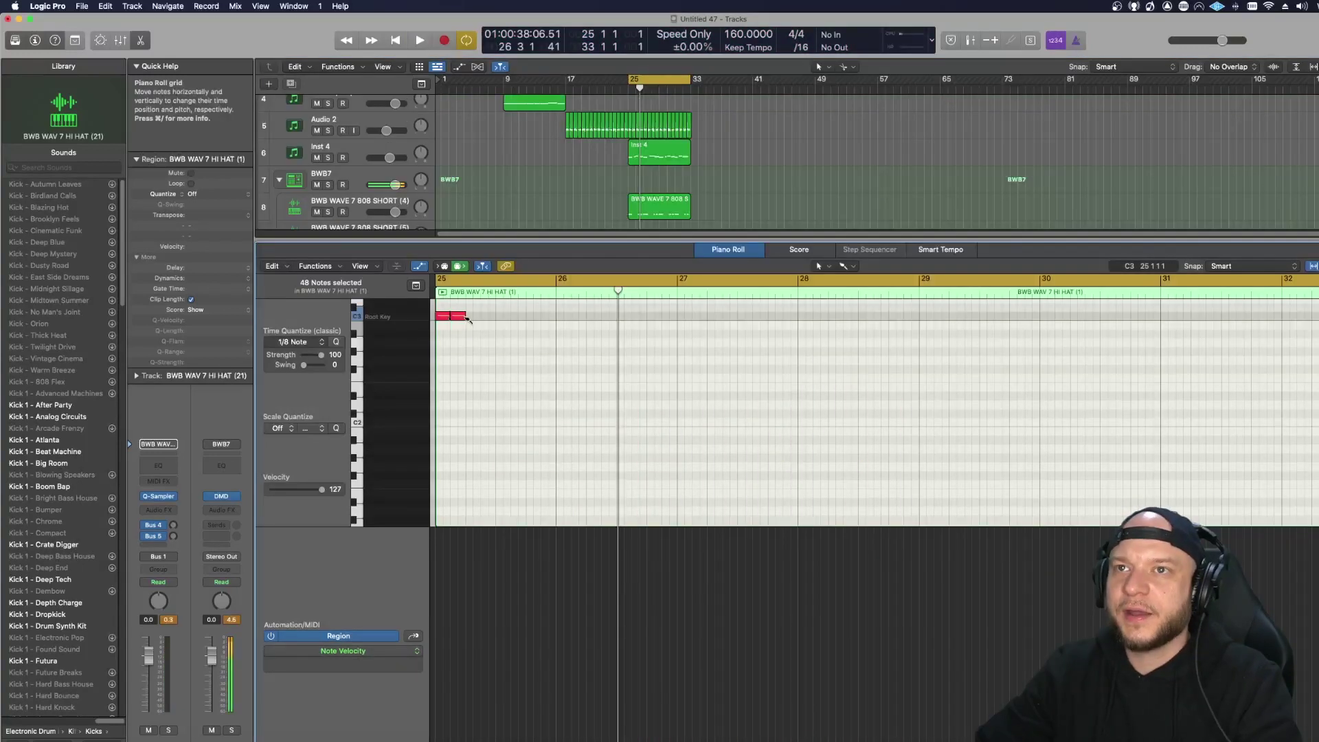
Step: Fill bars 25 to 27 of the BWB WAV 7 HI HAT (21) region with eighth-note hits and check the pattern in playback
left_click_drag(467, 319, 678, 317)
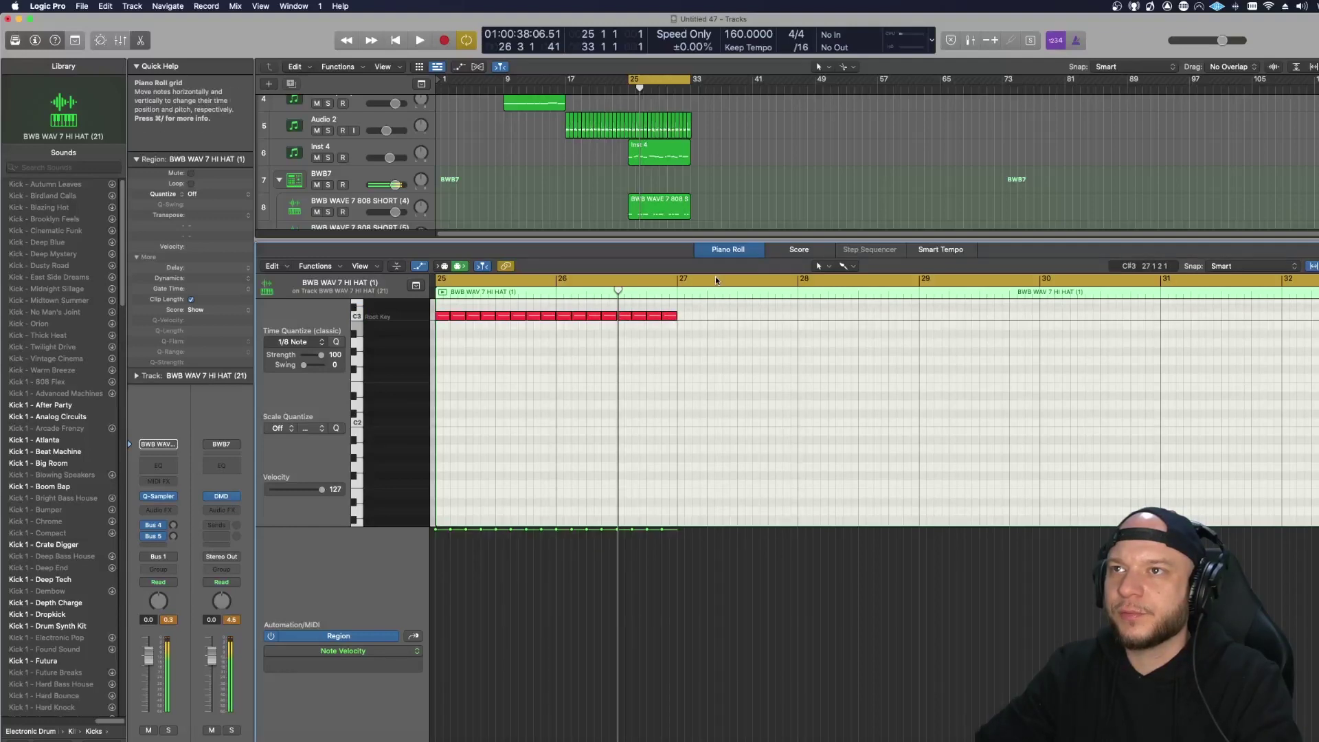
key("space")
left_click_drag(762, 250, 761, 375)
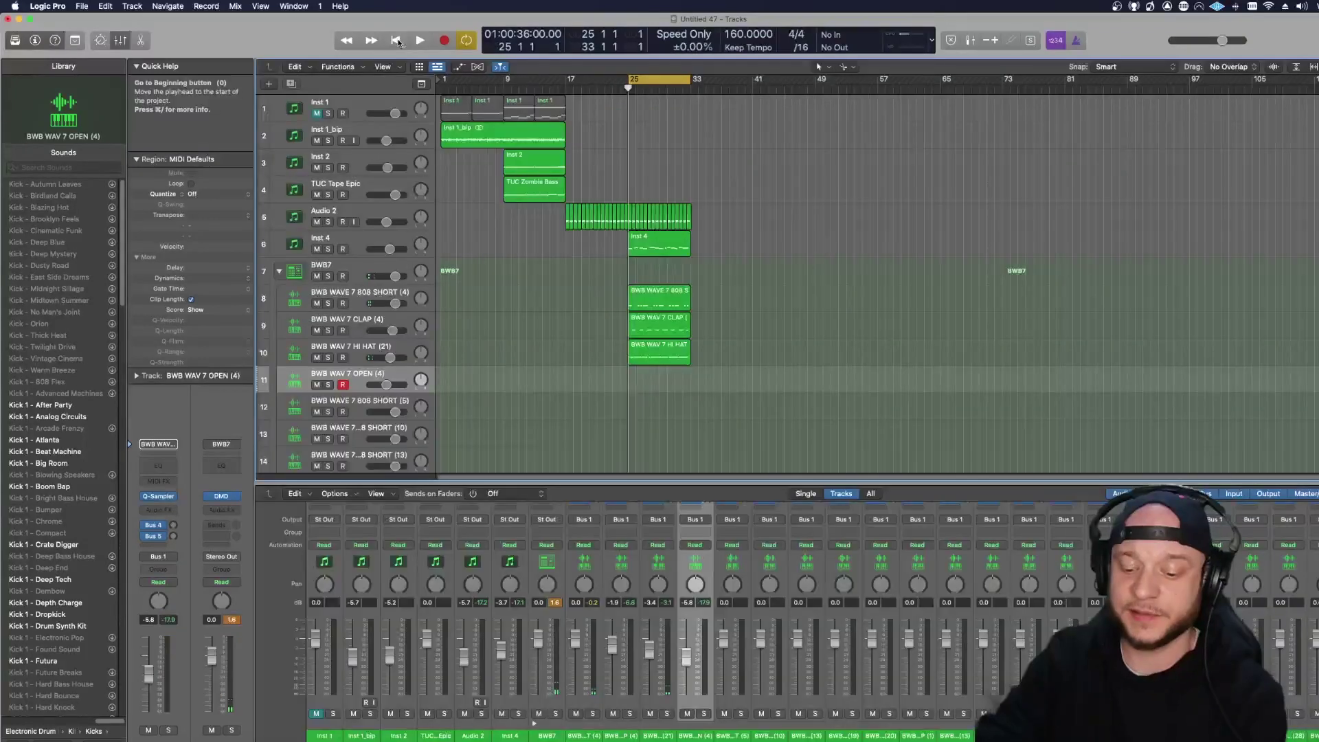
Step: Raise the second note of the BWB WAV 7 PERC (5) region by an octave and play the drums back
key("space")
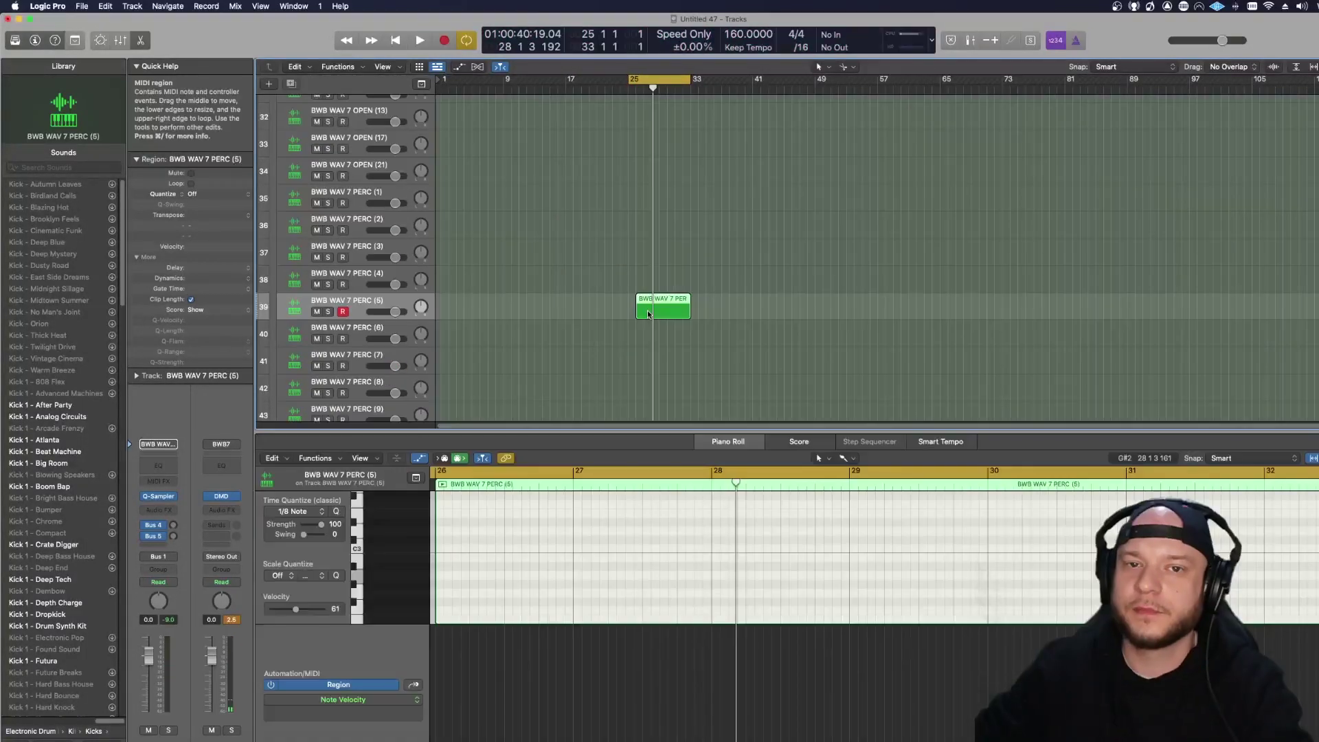
key("shift+alt+Up")
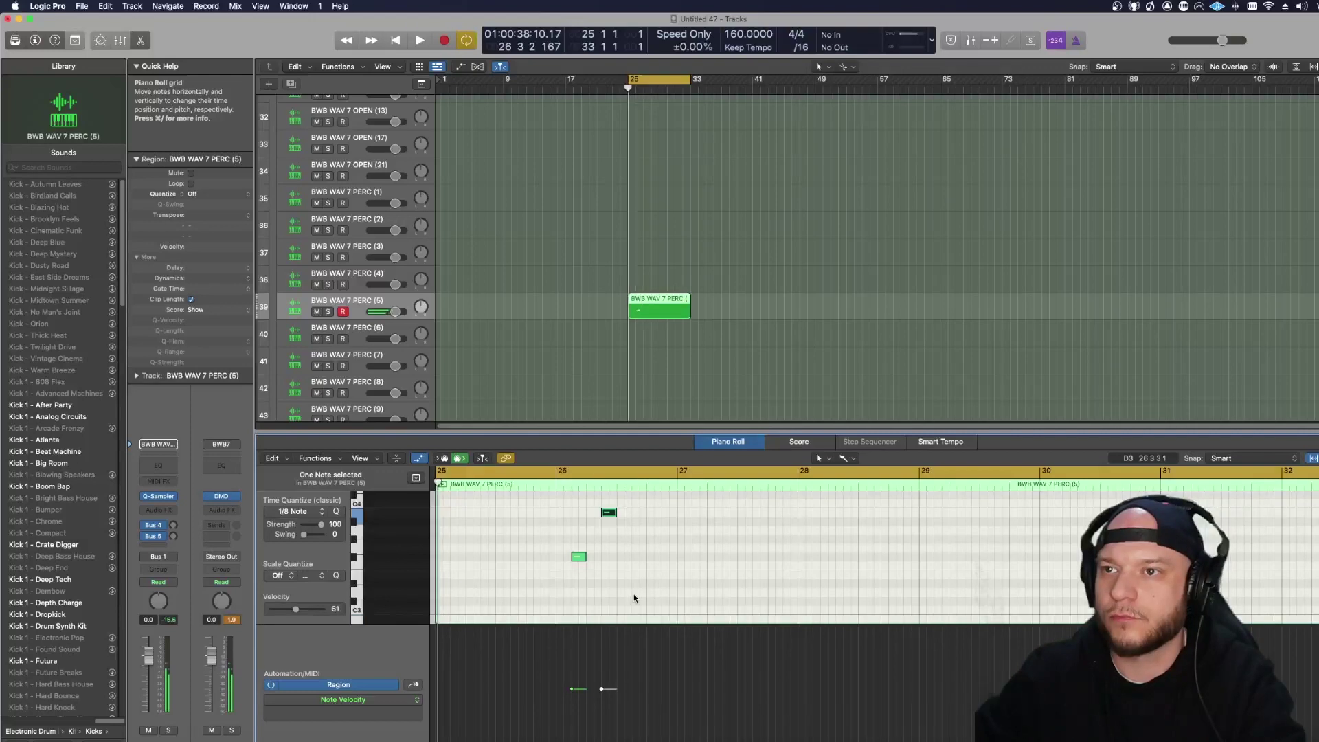
key("space")
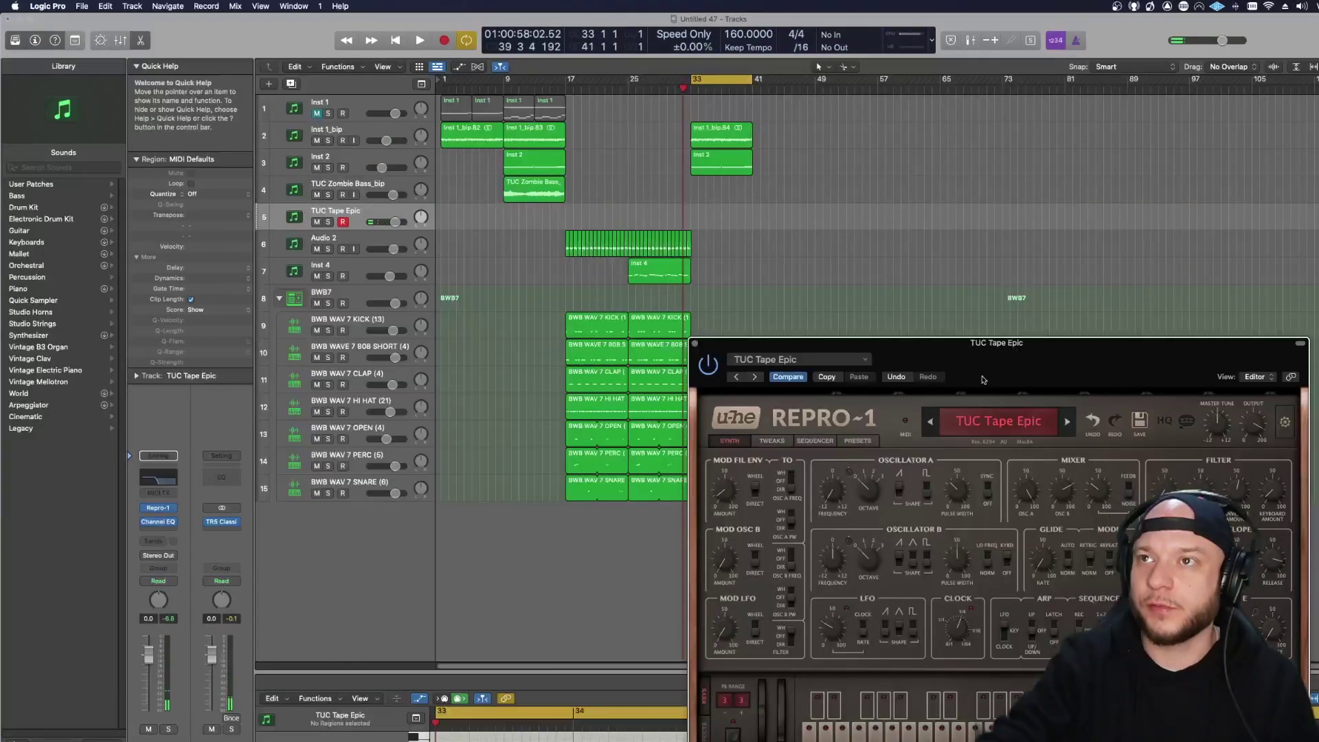
Step: Record the TUC Tape Epic bass over bars 33 to 41, set all its note velocities to 127 and play it back
key("space")
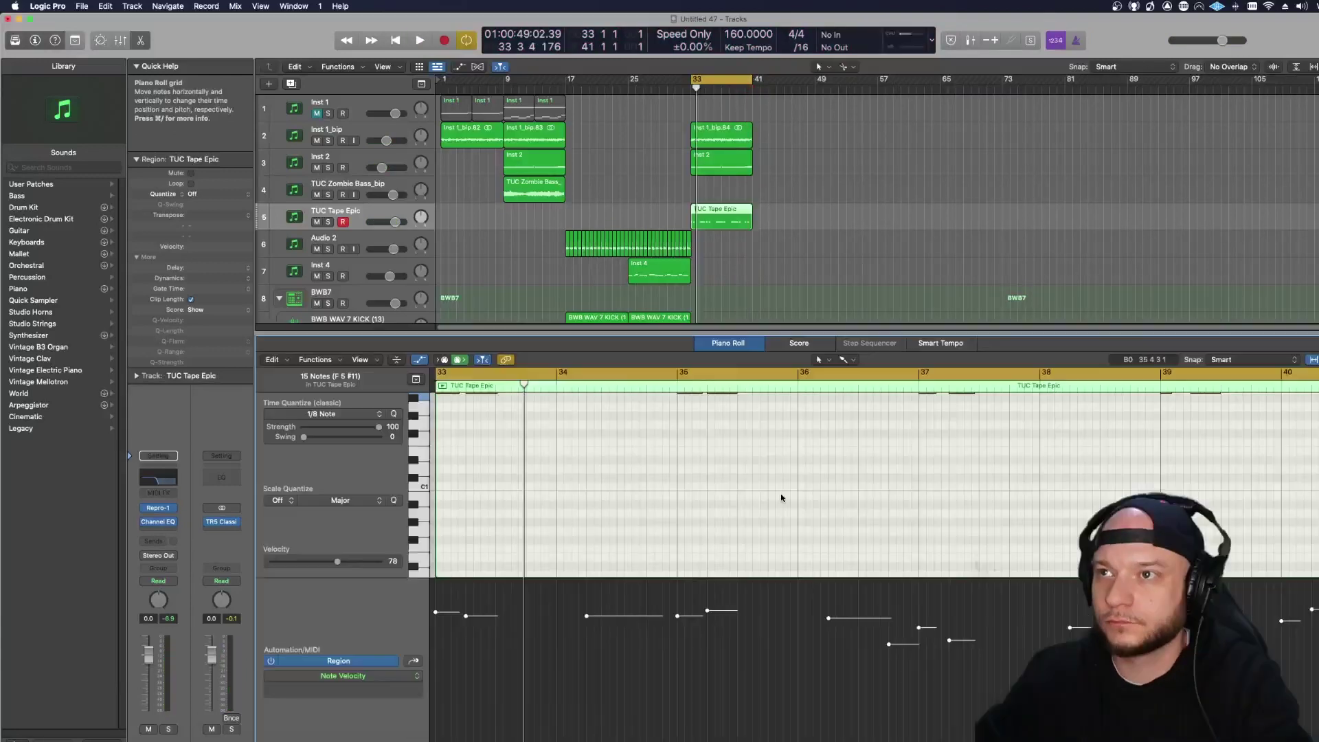
key("space")
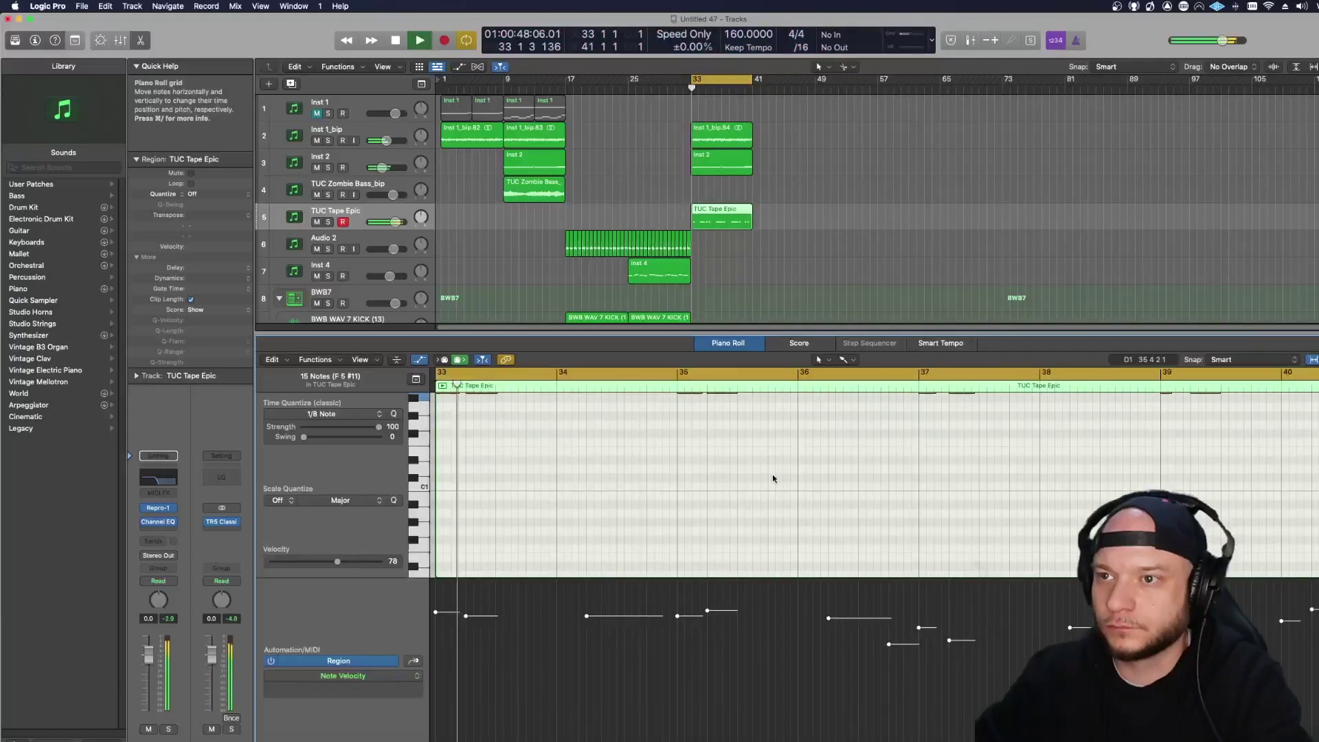
scroll(768, 488, "up", 1)
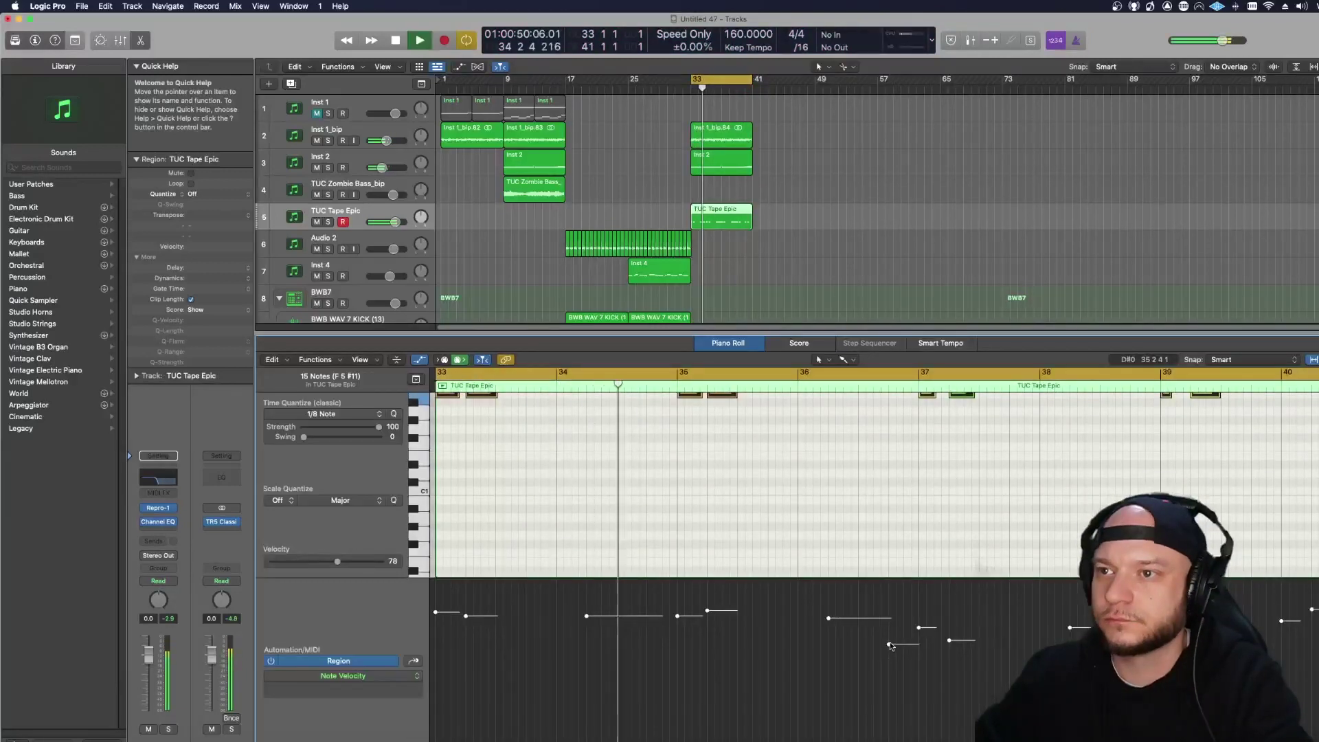
left_click_drag(889, 644, 897, 495)
key("space")
key("space")
scroll(799, 495, "up", 3)
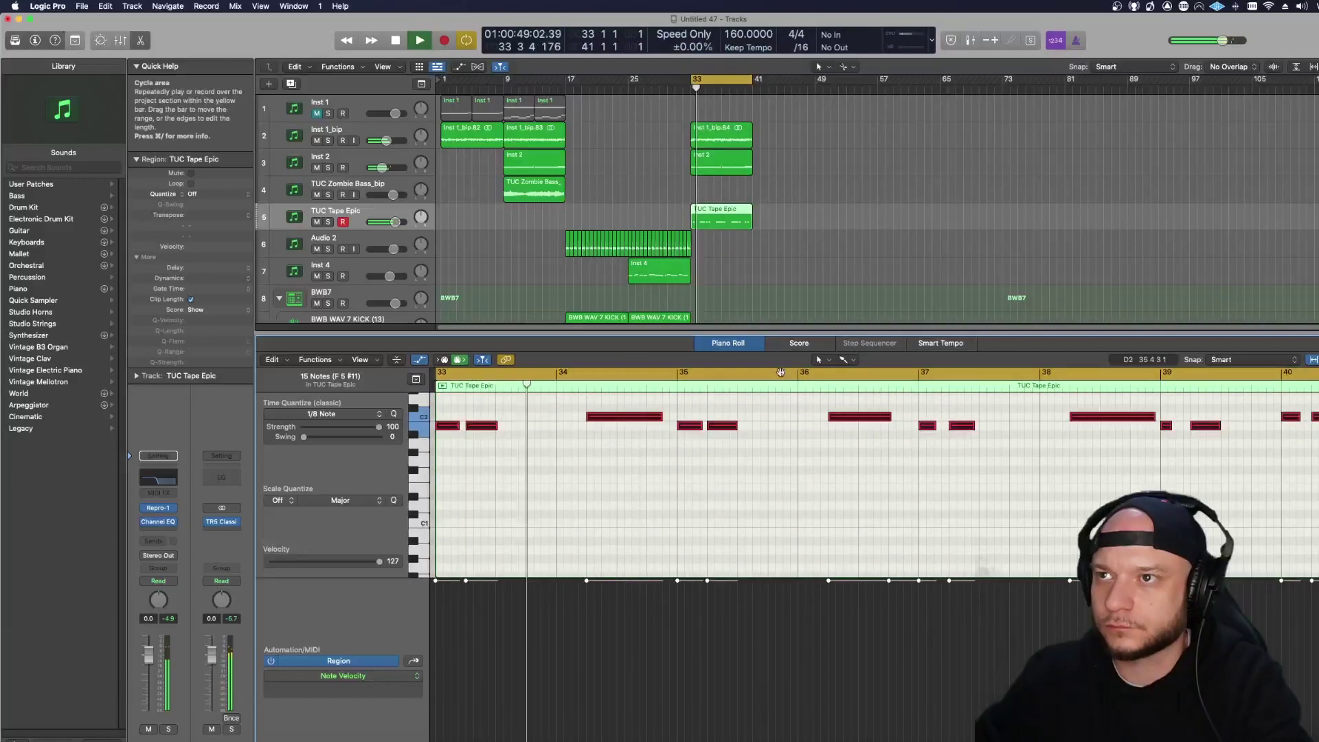
left_click_drag(801, 362, 801, 576)
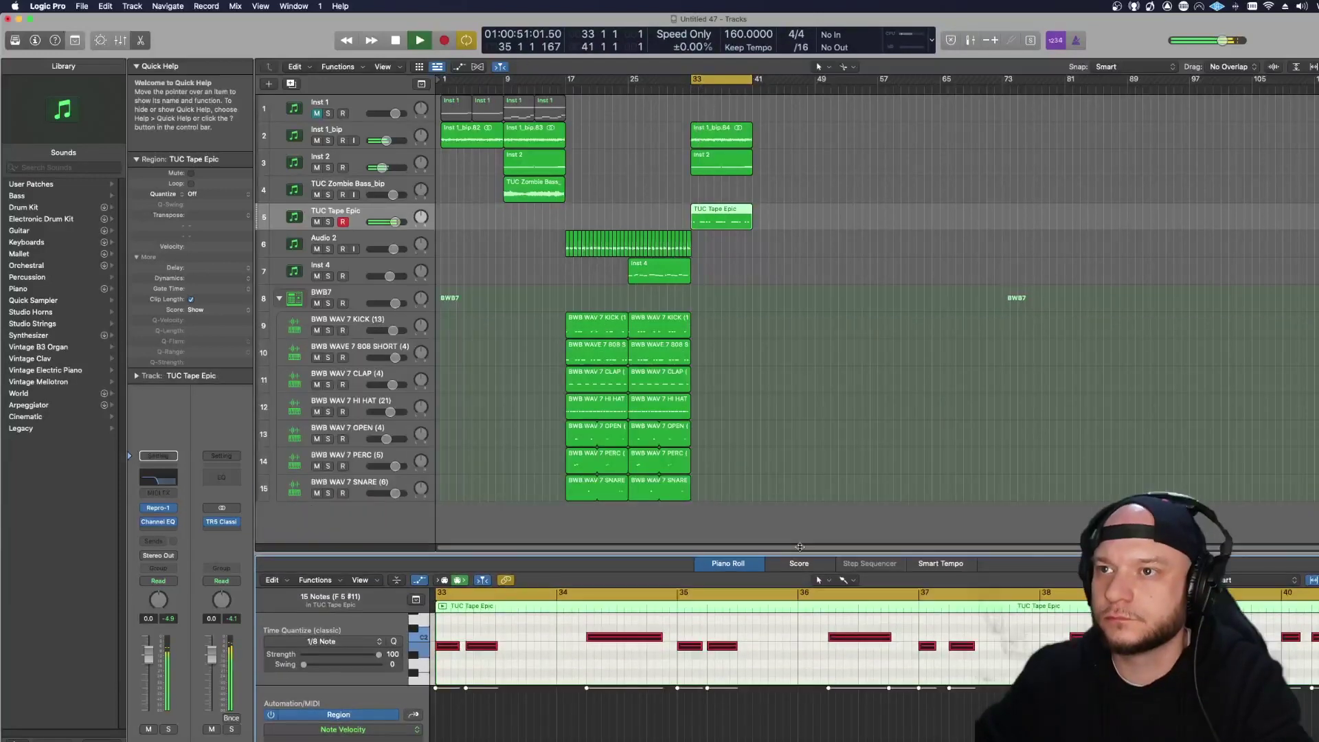
left_click(805, 155)
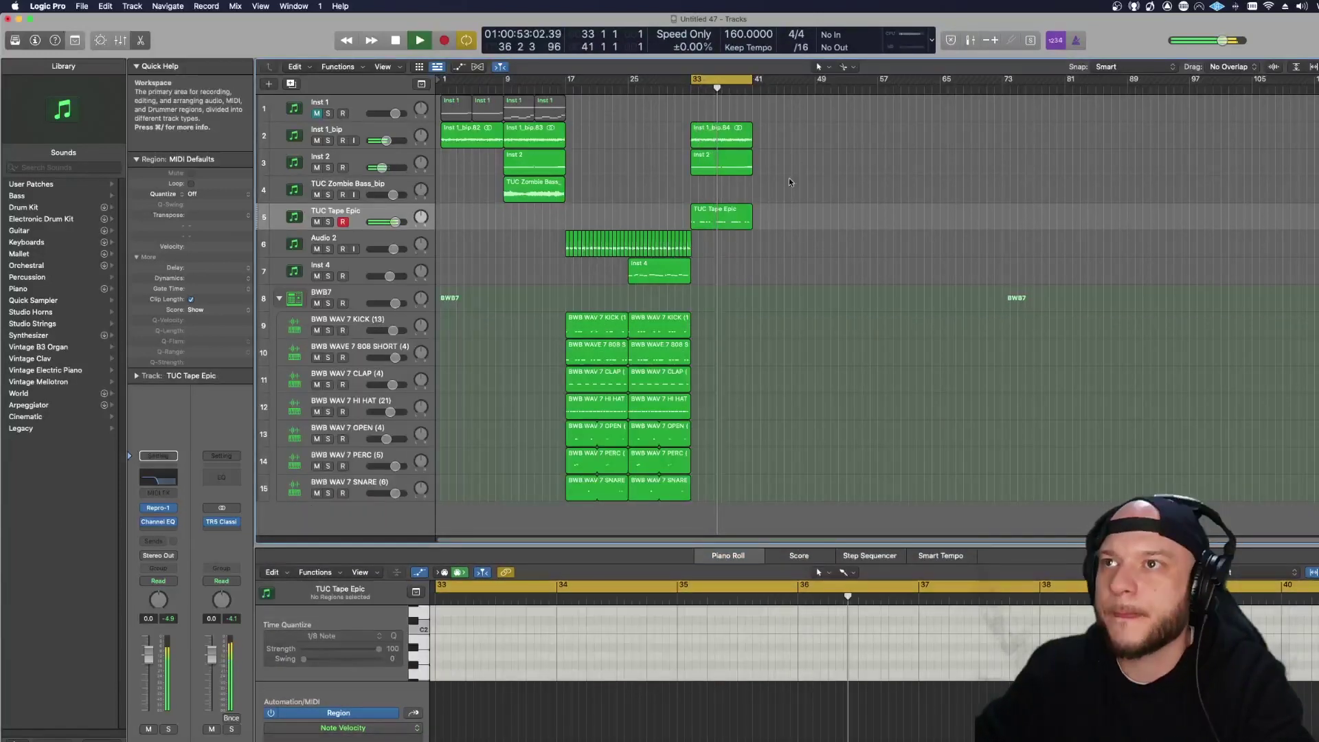
key("space")
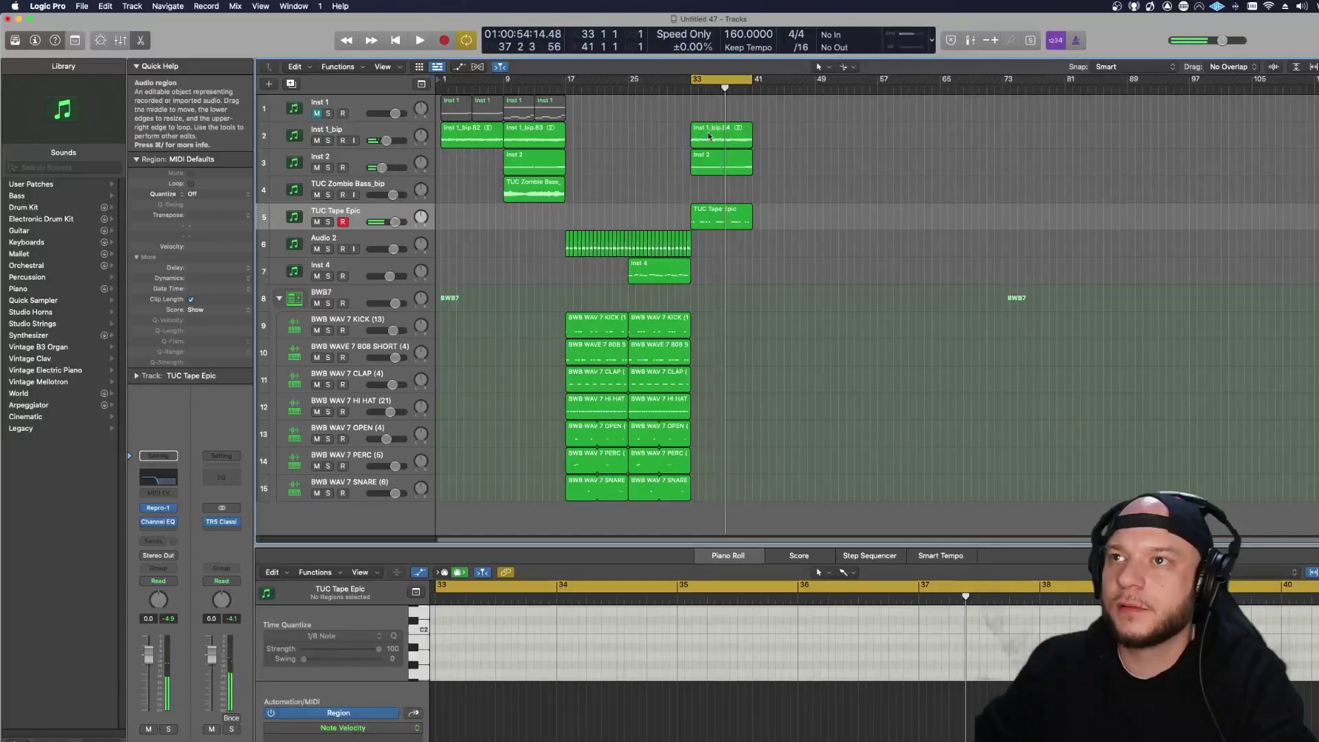
Step: Copy the Inst 1_bip and TUC Tape Epic regions from bar 33 to bar 41, cycle bars 41 to 49, and transpose the Inst 1_bip copy by +12
left_click_drag(705, 138, 771, 142)
left_click_drag(748, 80, 813, 81)
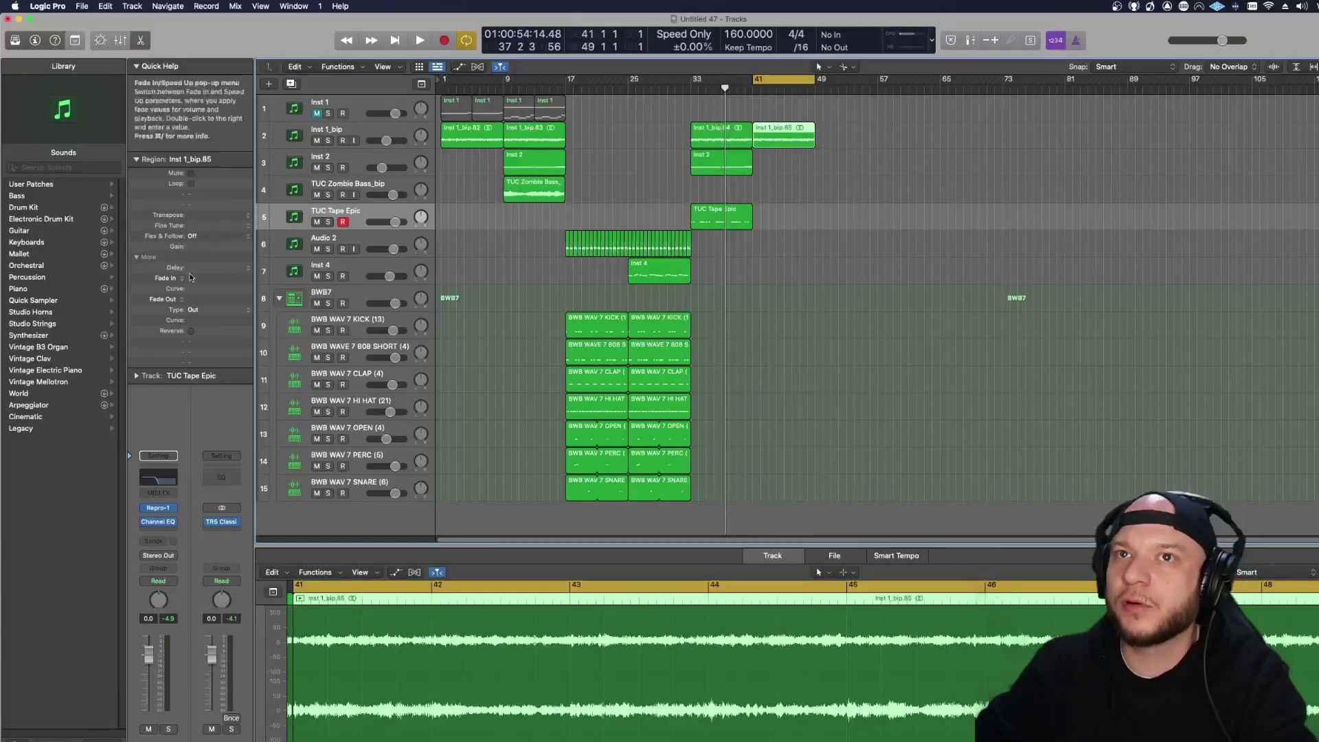
left_click_drag(195, 219, 196, 220)
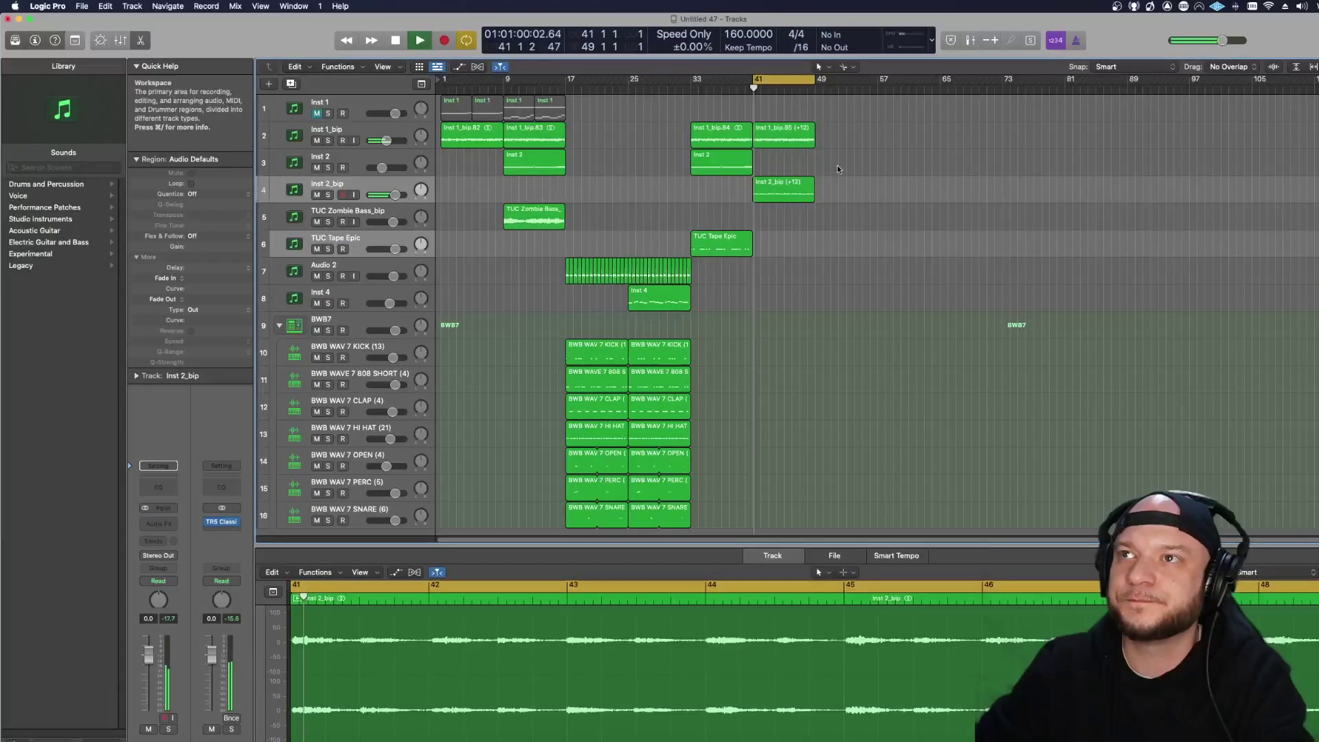
left_click_drag(748, 243, 809, 244)
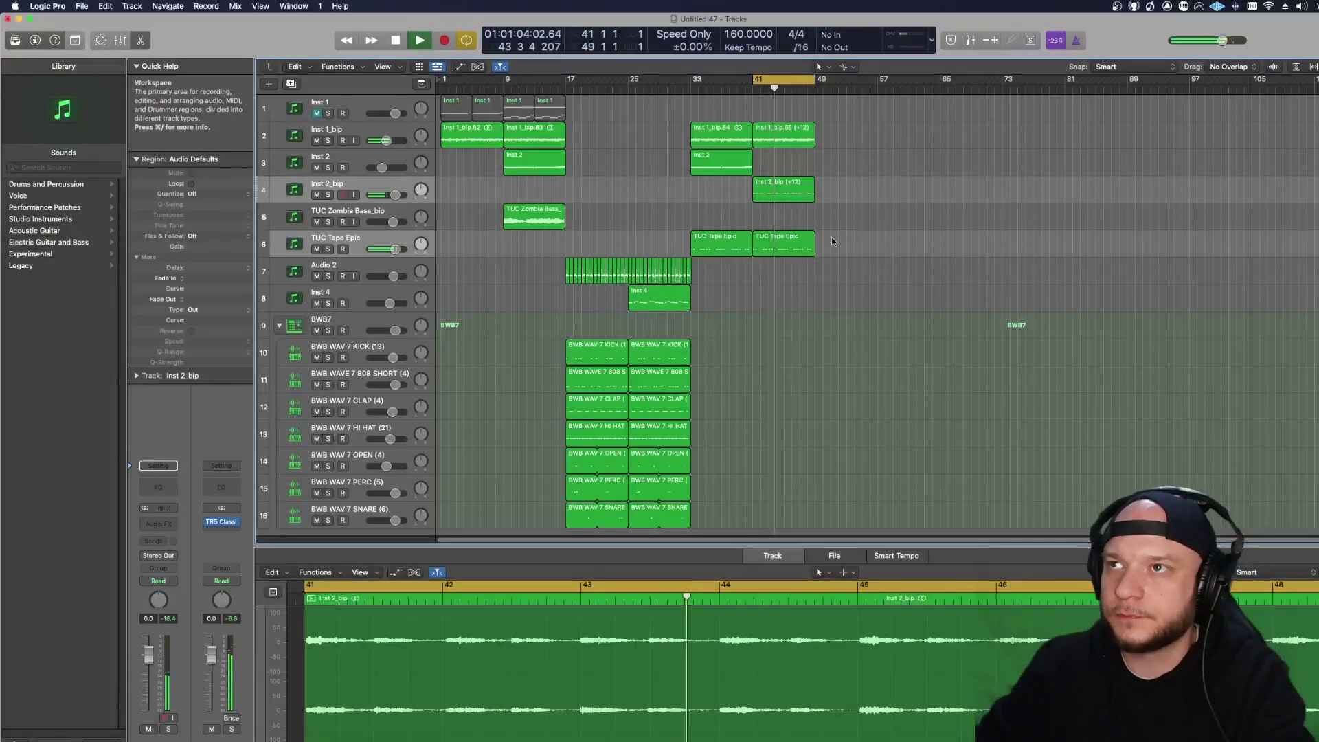
Step: Add a 2023 Slow Down with curve 37 to the end of the Inst 2_bip region and play the arrangement with bars 17 to 49 cycled
left_click_drag(755, 80, 693, 92)
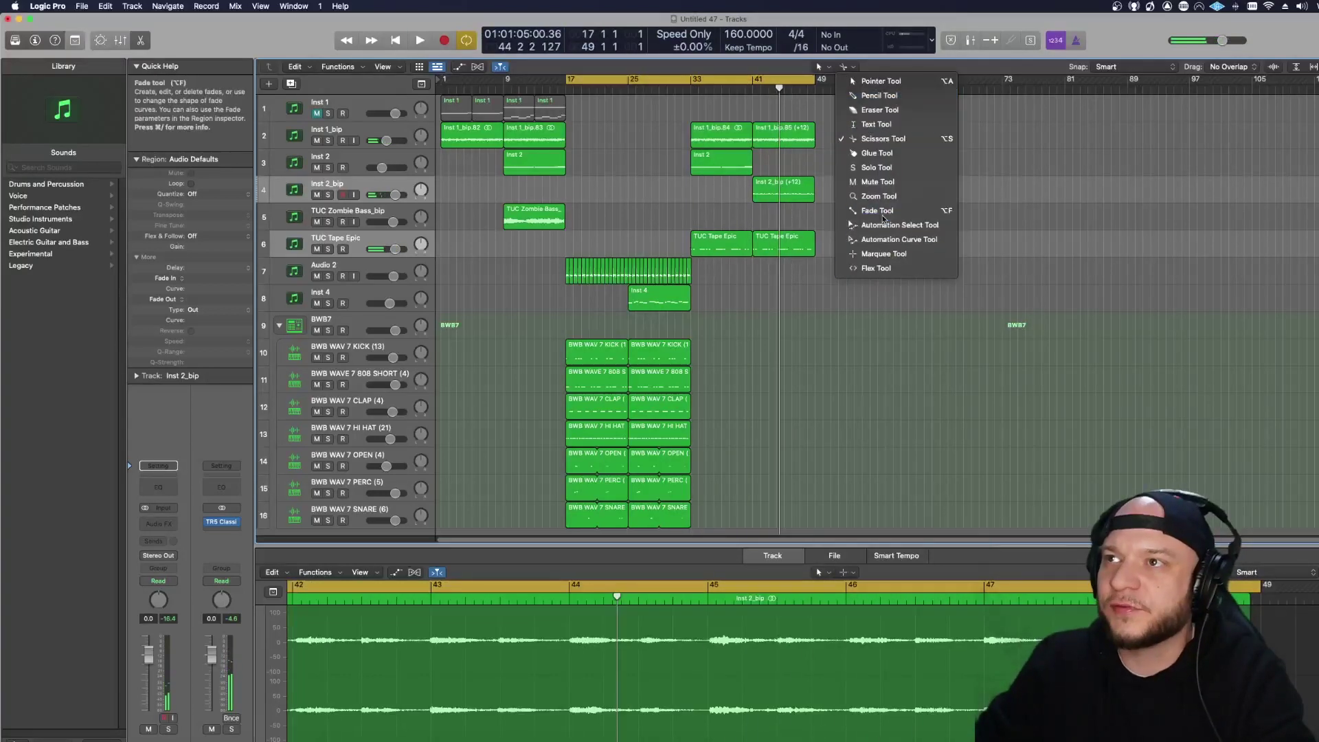
left_click(883, 218)
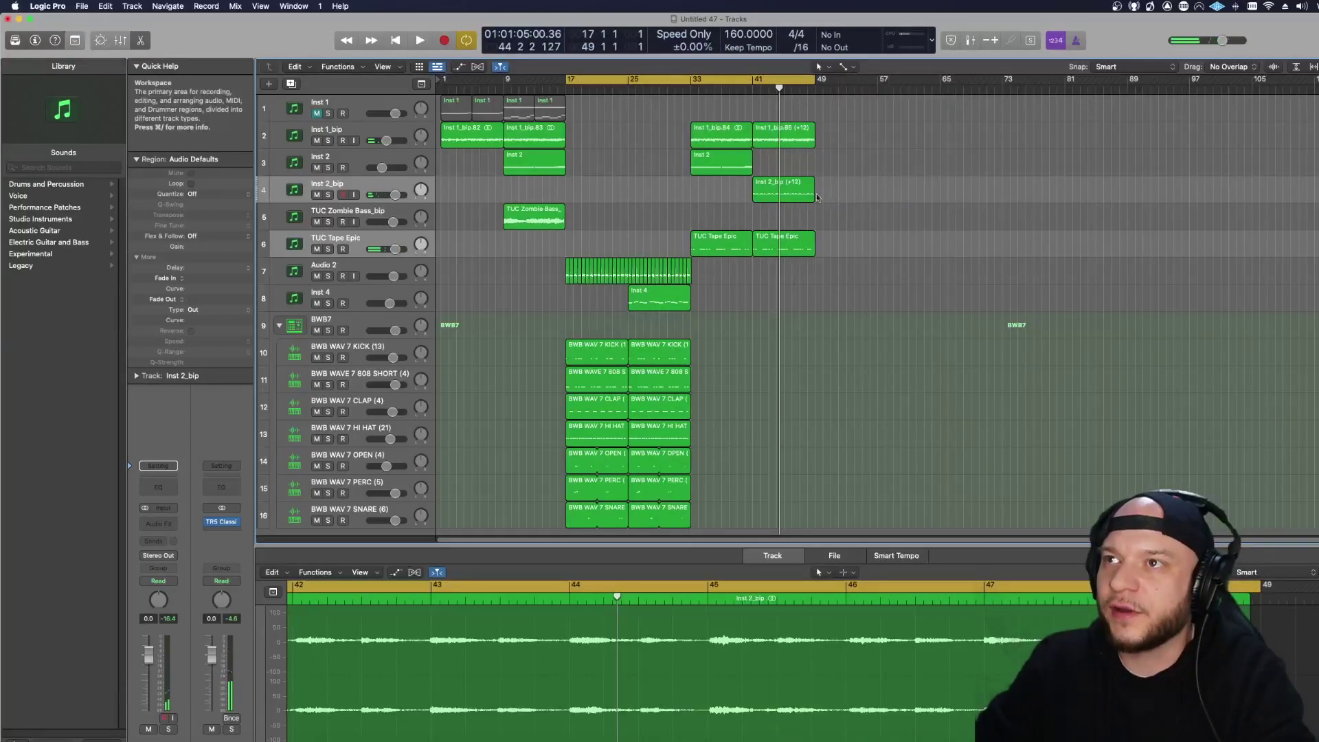
left_click(813, 191)
key("space")
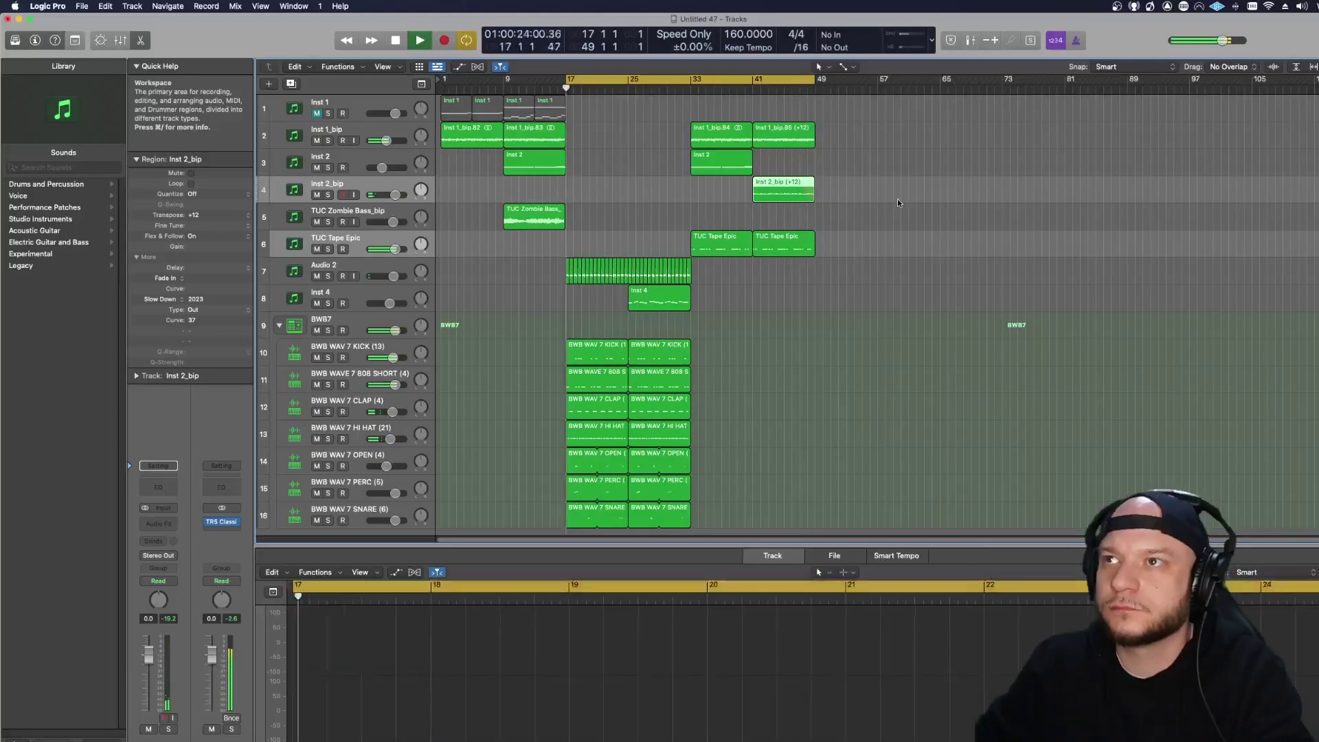
left_click(787, 306)
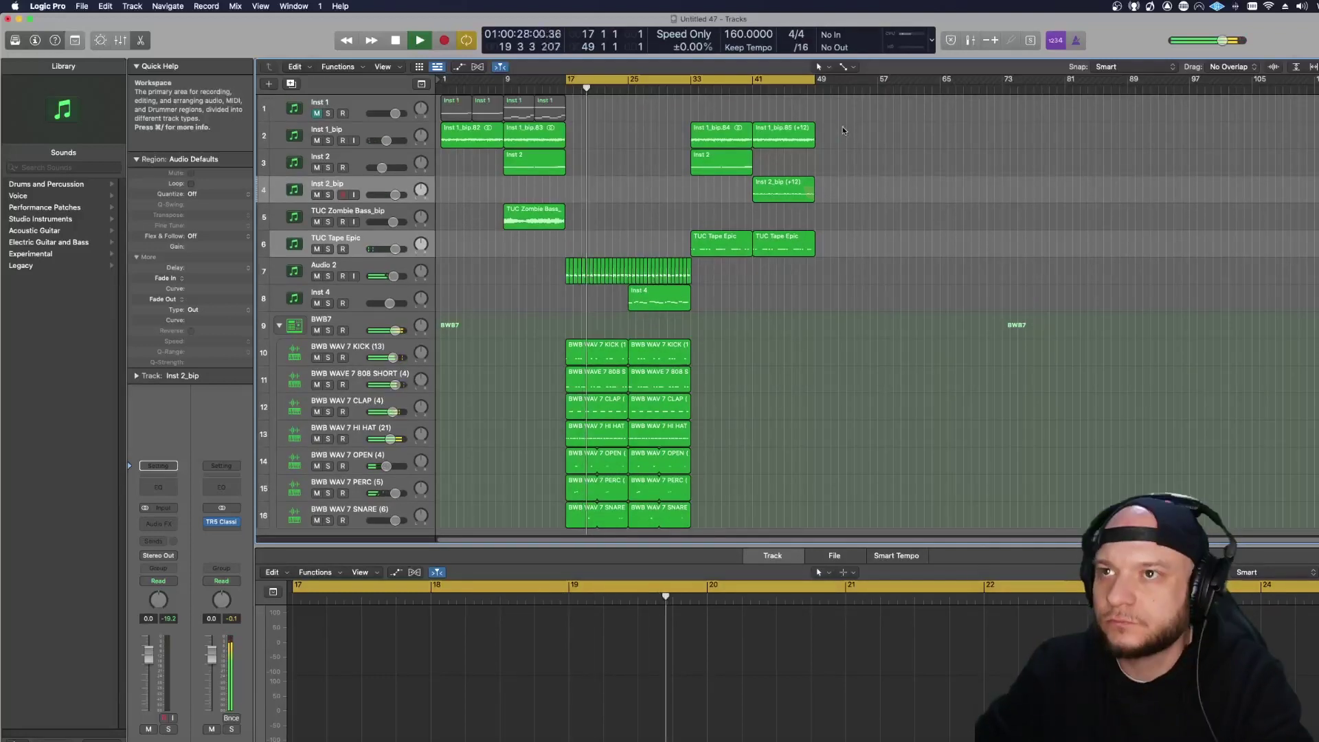
Step: Repeat all regions from bars 17 to 49 starting at bar 49, and turn off cycle mode
left_click_drag(842, 127, 580, 534)
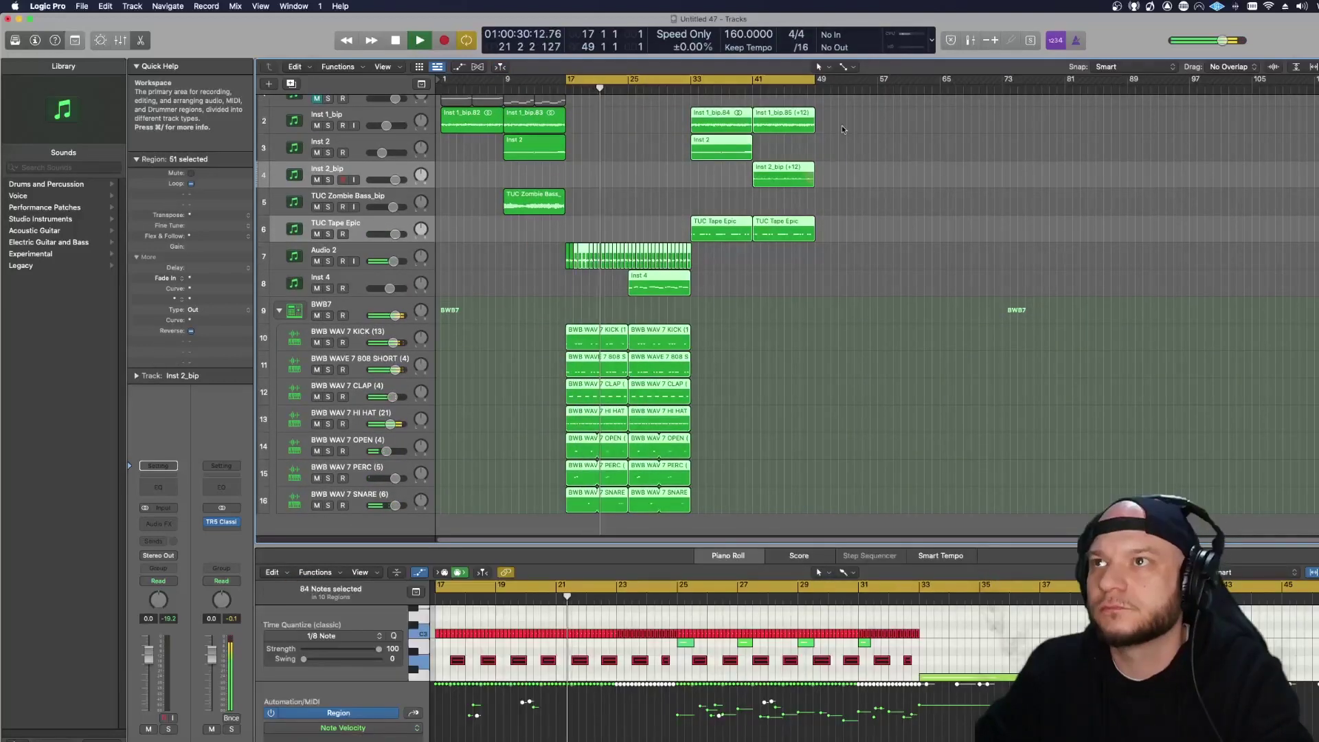
left_click(842, 125)
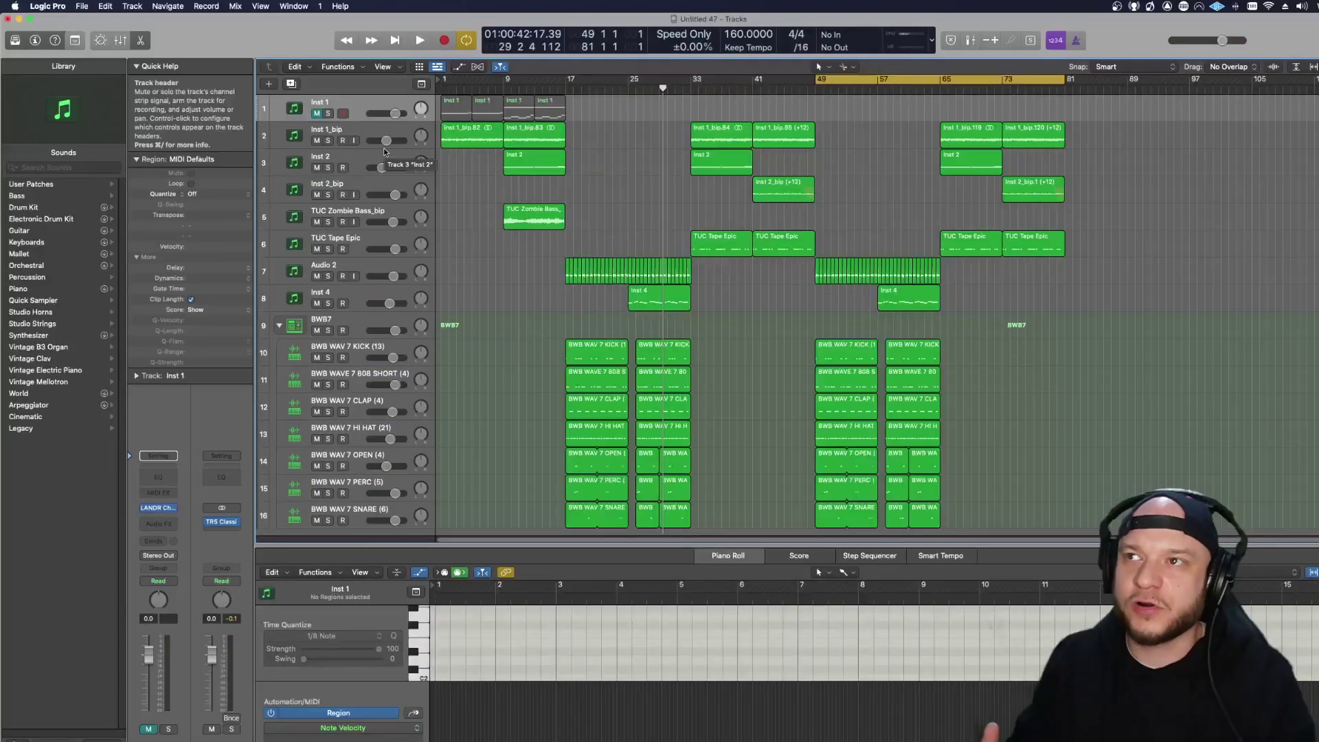
key("c")
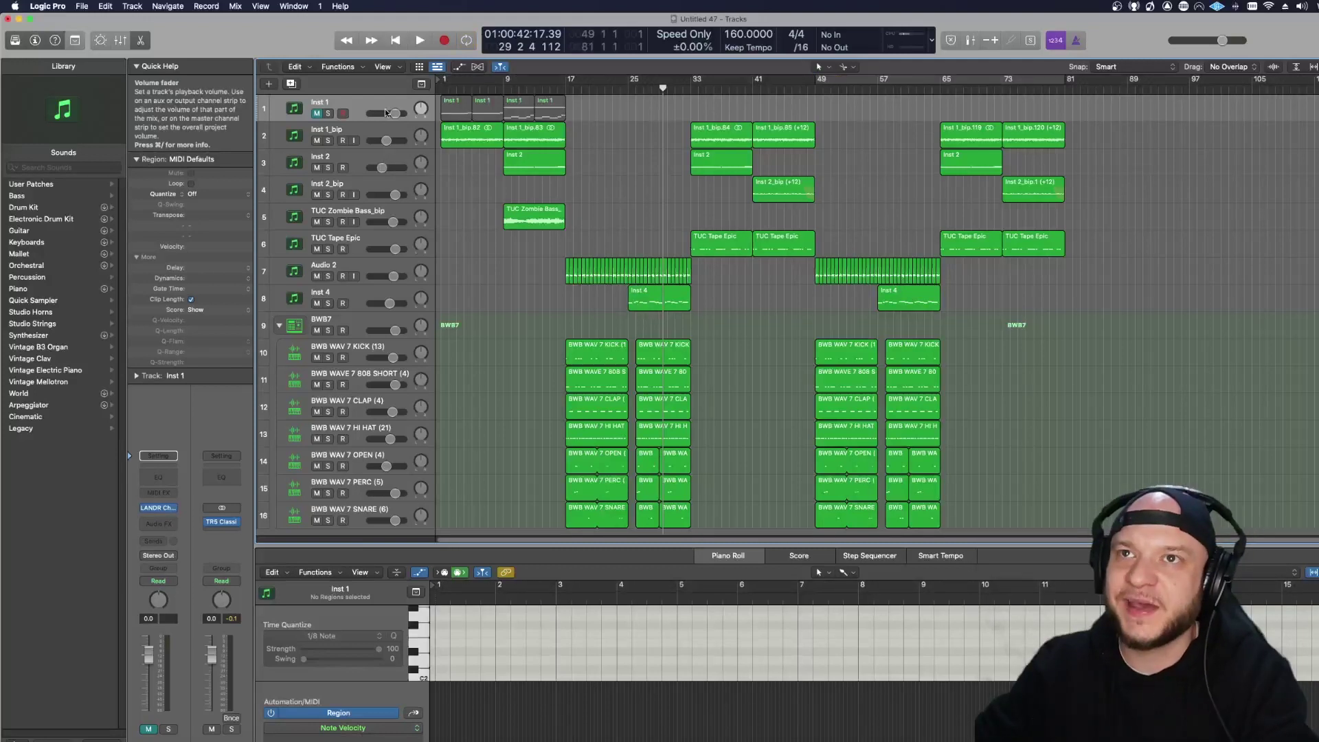
Step: Open LANDR Chromatic on the Inst 1 track and browse its Cinematic Textures collection for the Eternal Light sound
left_click(381, 110)
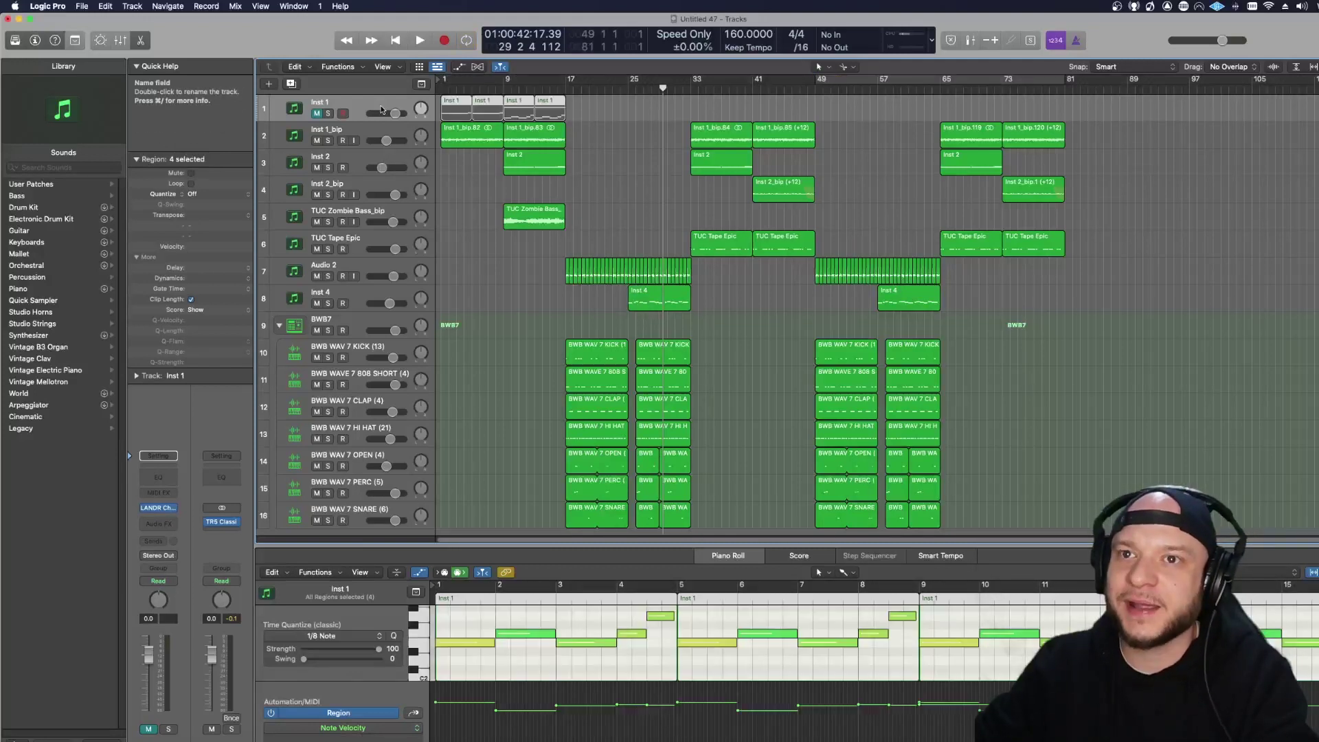
left_click(160, 509)
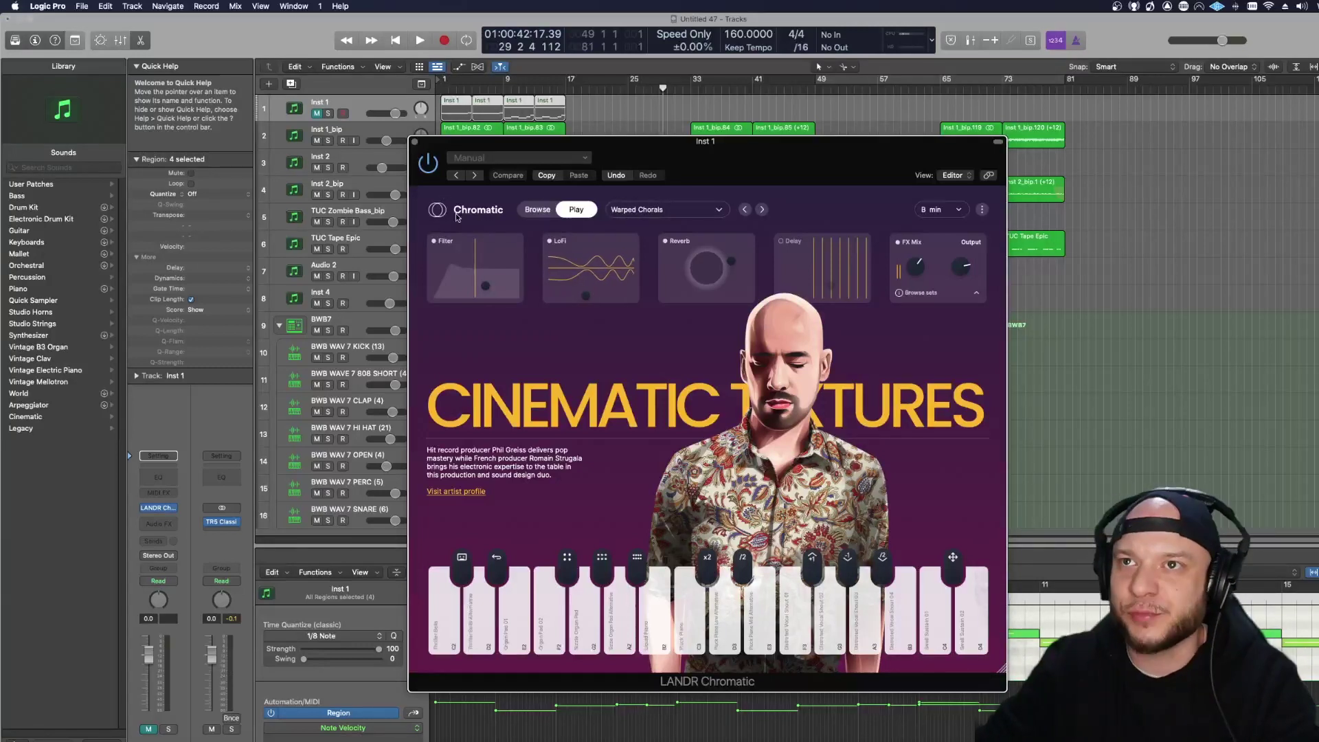
left_click(525, 212)
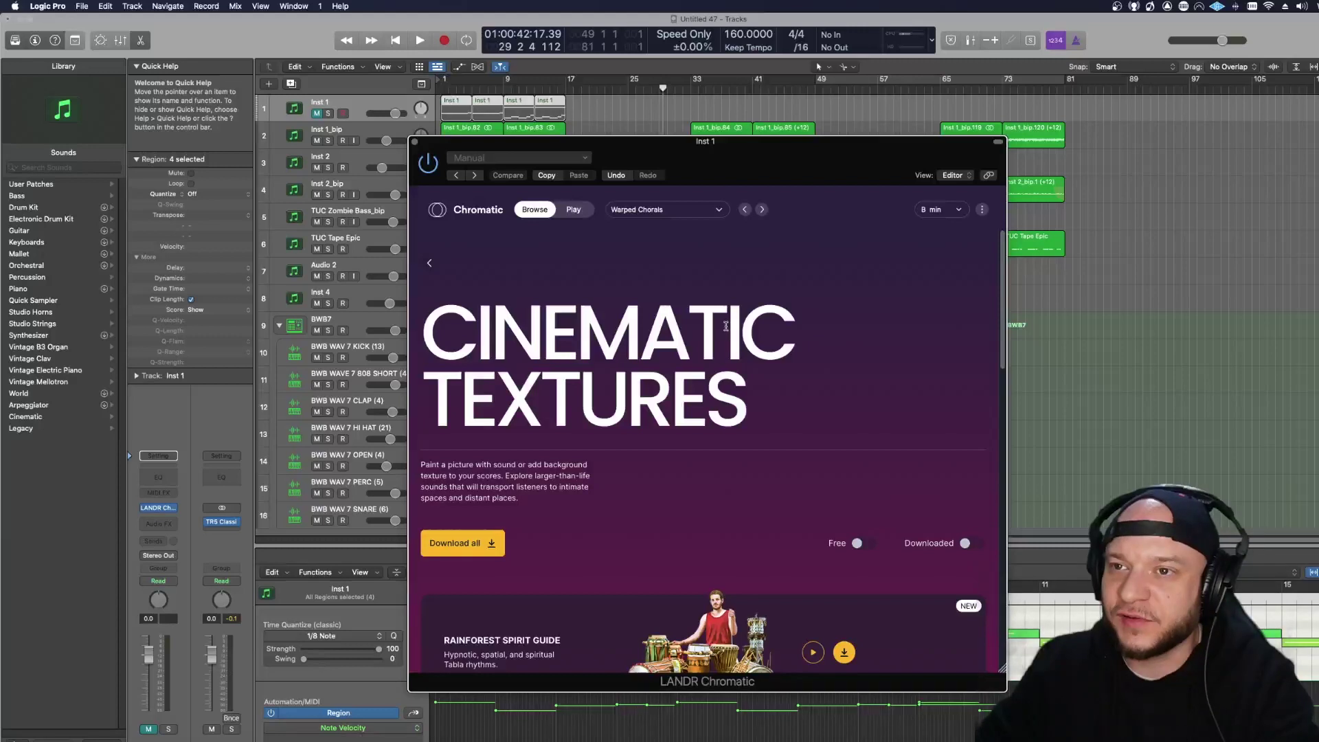
scroll(726, 327, "down", 10)
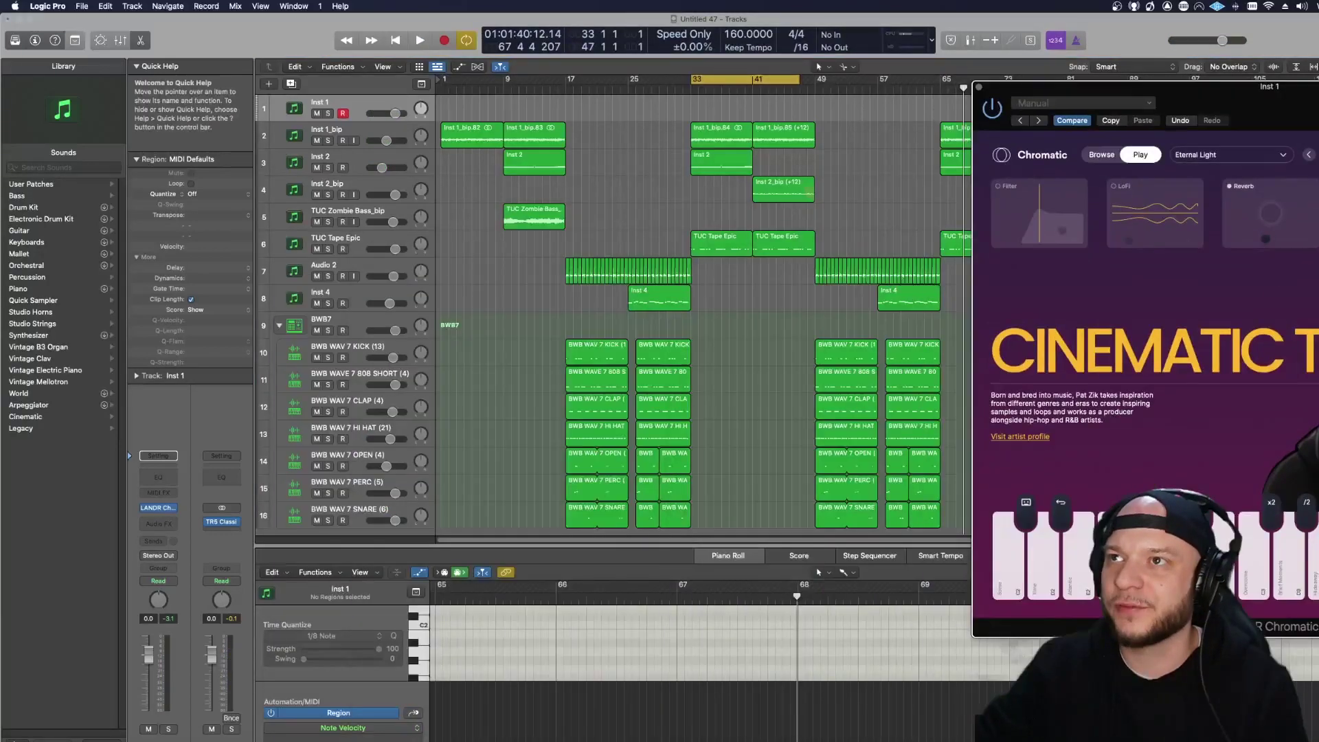
Step: Cycle bars 49 to 57, trim the recorded Inst 1 region's D3 note at bar 51 to length 1 1 0 0, and delete the bar 52 note
left_click_drag(710, 83, 849, 80)
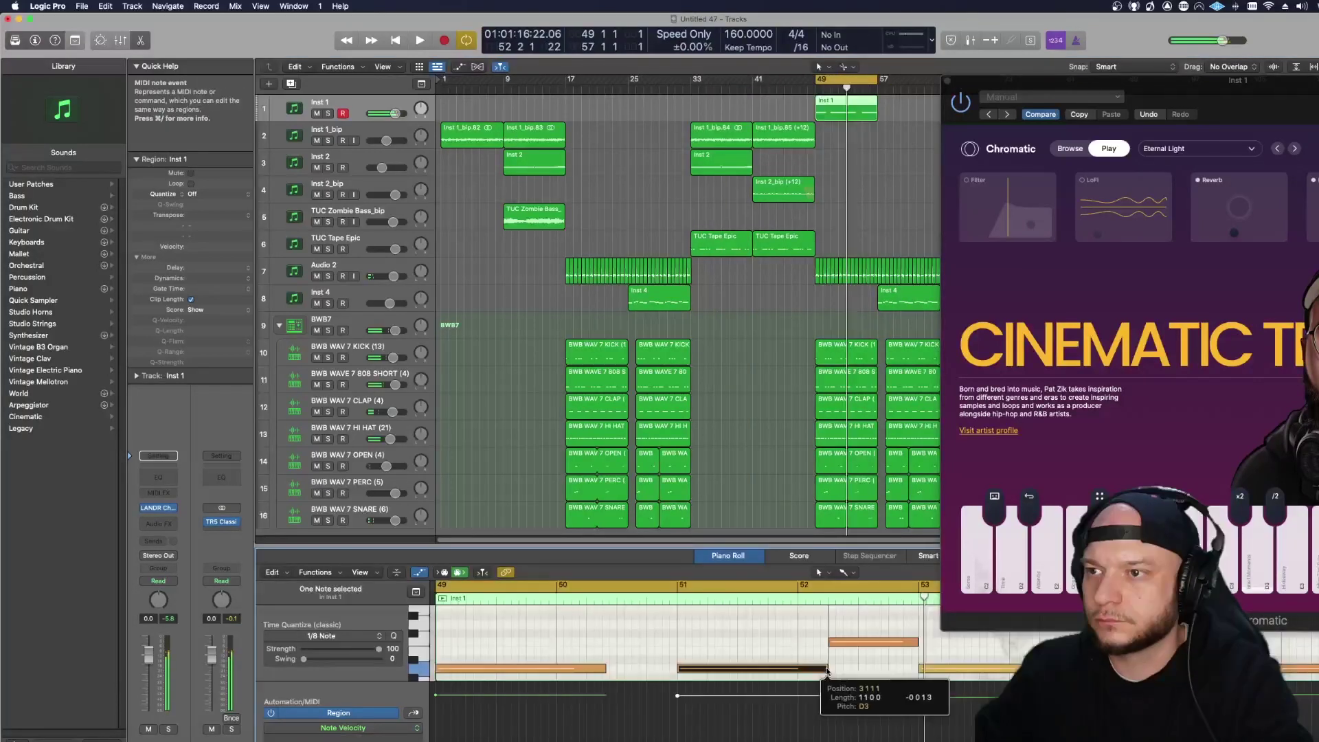
left_click_drag(824, 668, 828, 667)
key("space")
left_click(850, 626)
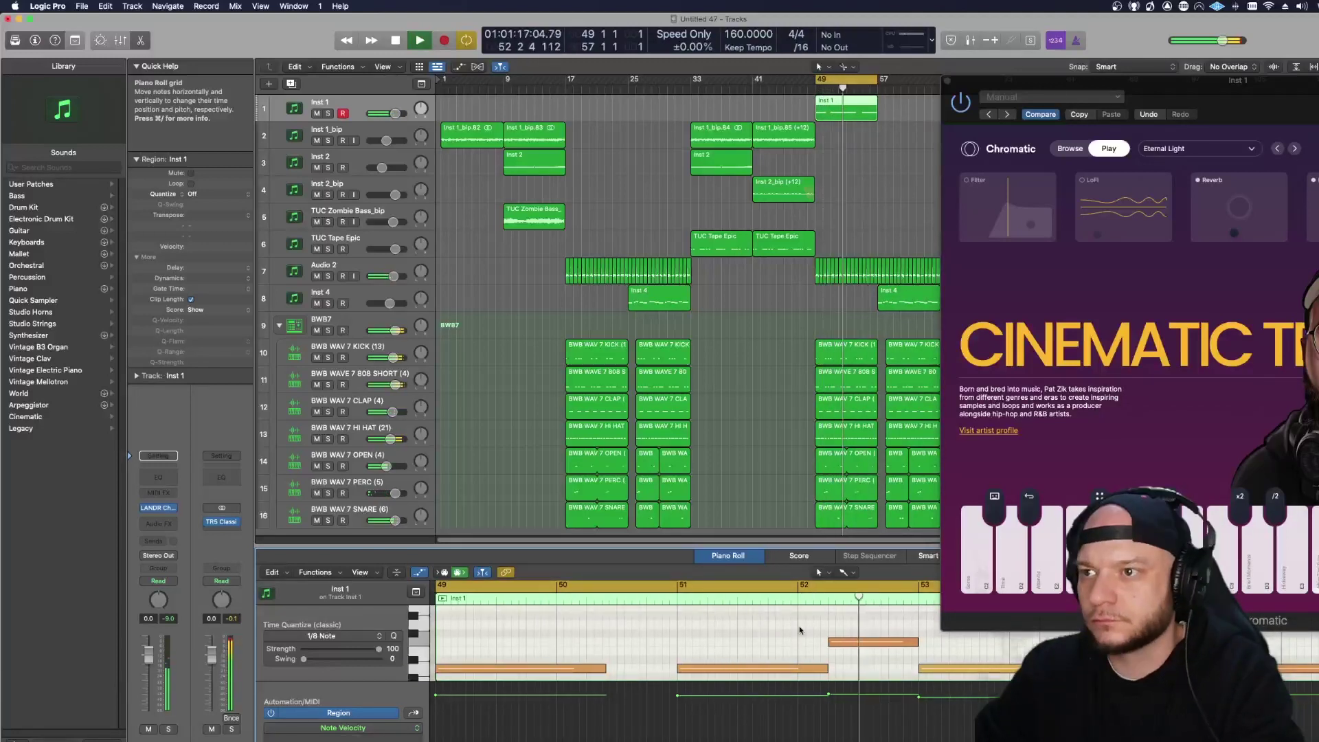
left_click(881, 643)
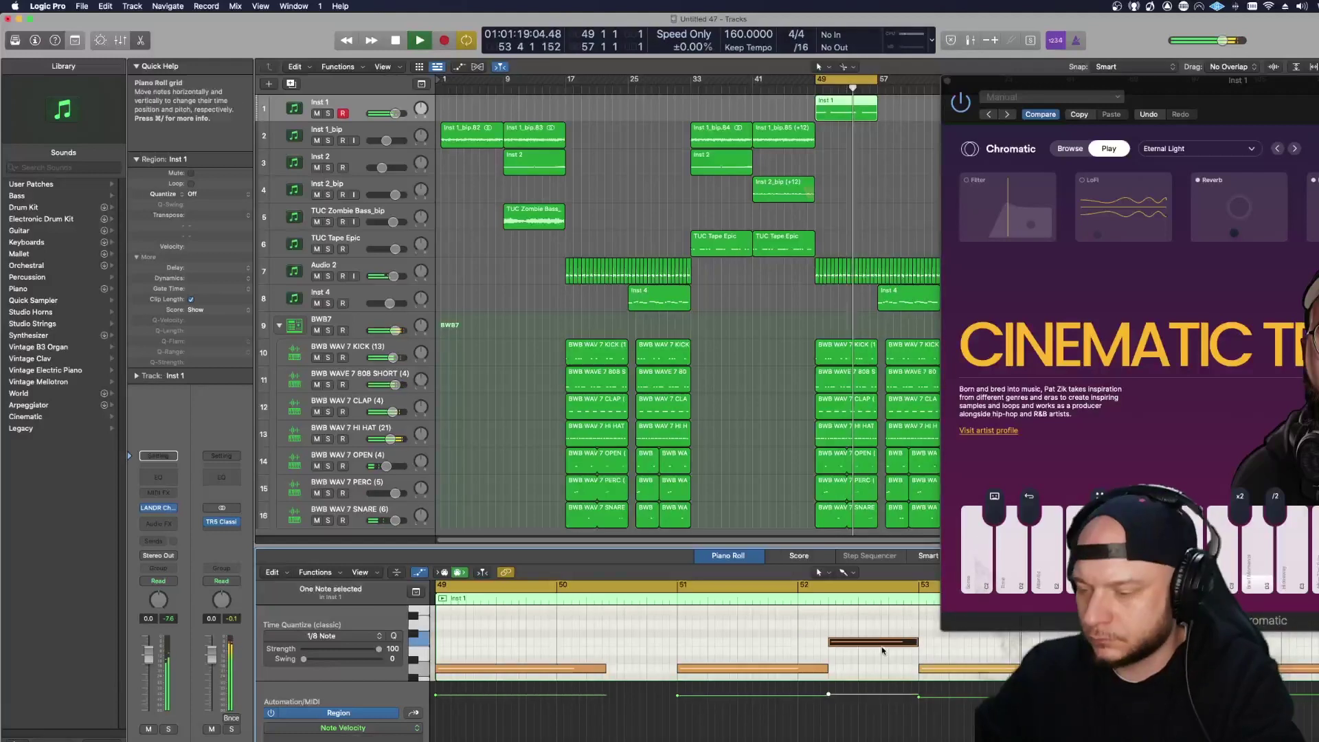
key("Delete")
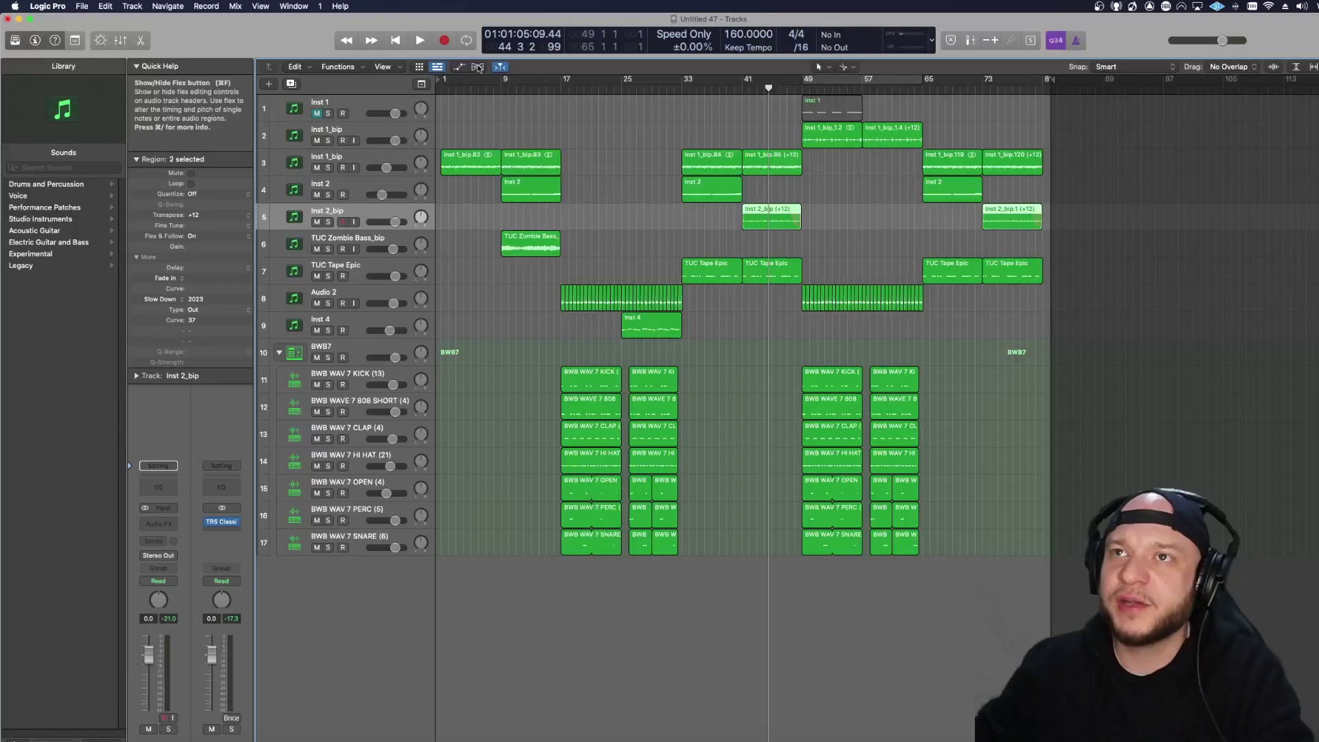
Step: Show the flex controls and set the Inst 2_bip track's flex mode to Polyphonic
left_click(478, 66)
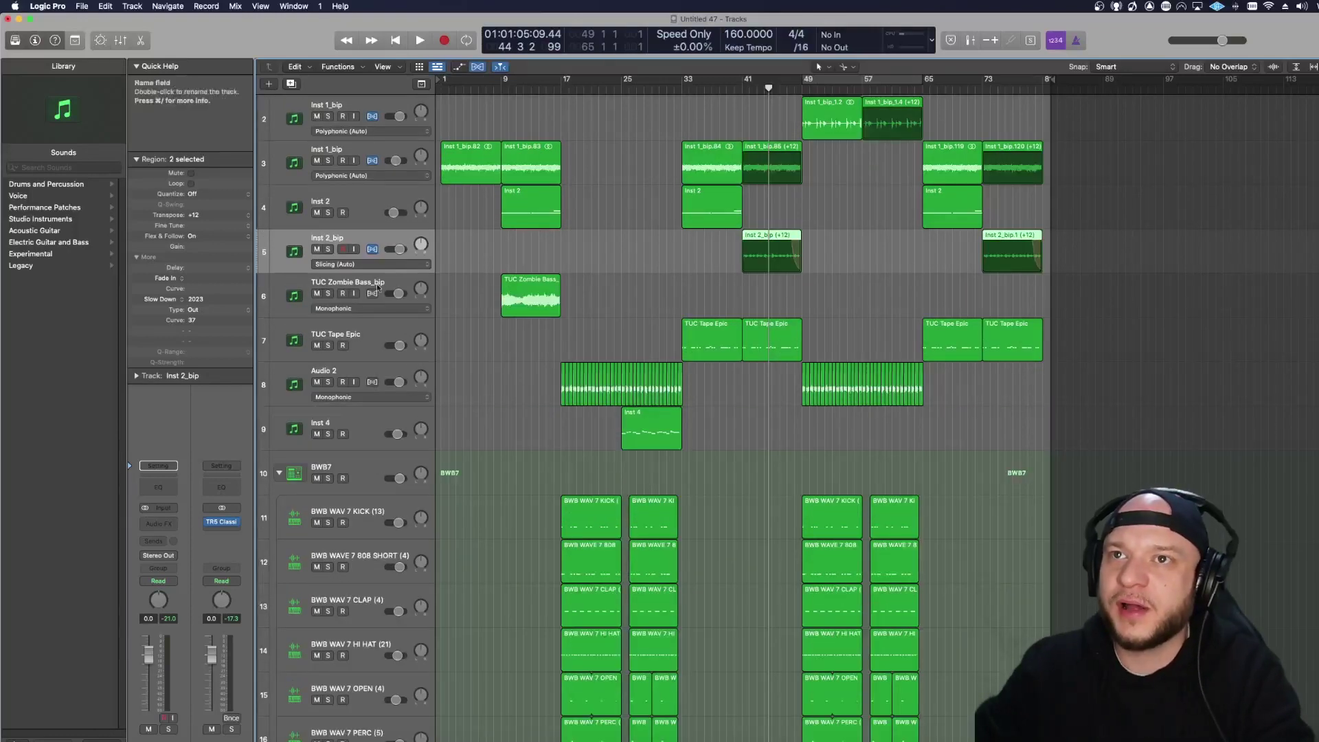
left_click(371, 264)
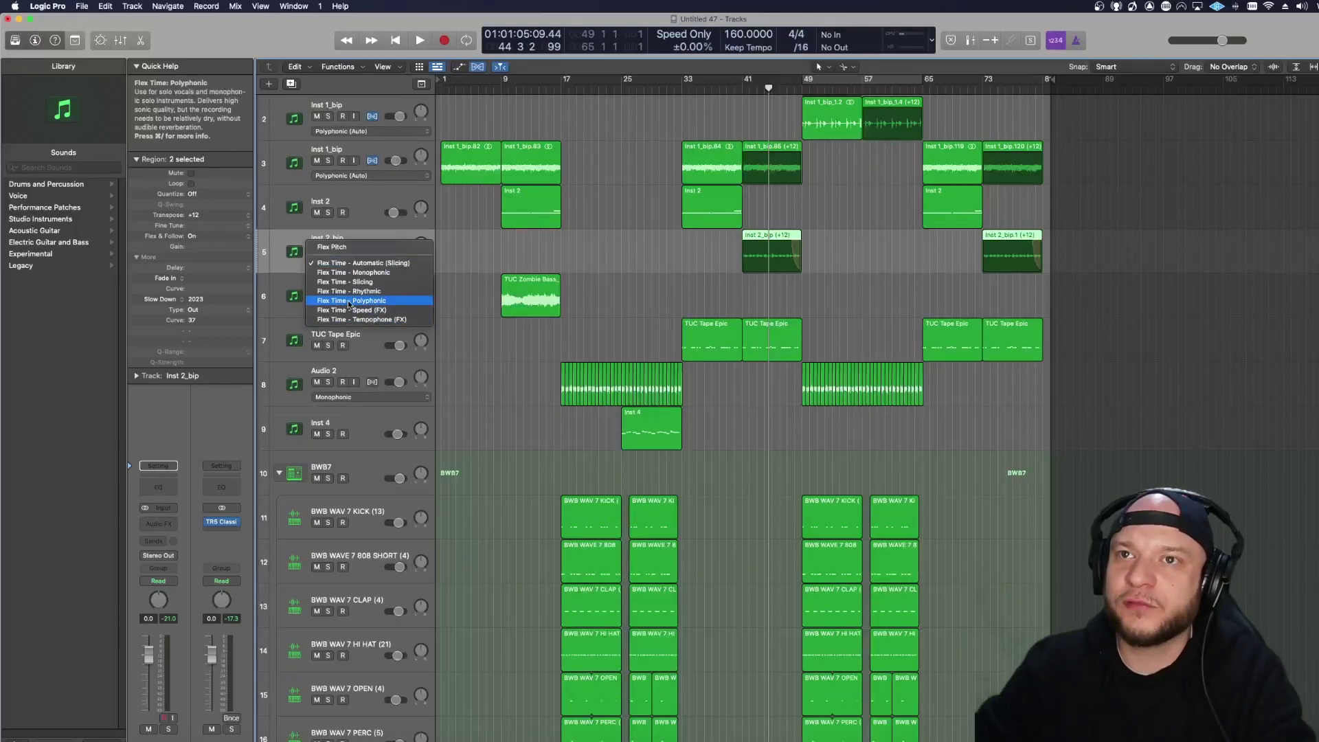
left_click(412, 301)
Step: Play bars 41 to 49 as a cycle, lower the Inst 2_bip track's volume to -4.7 dB, and turn off cycle mode
left_click_drag(744, 81, 805, 88)
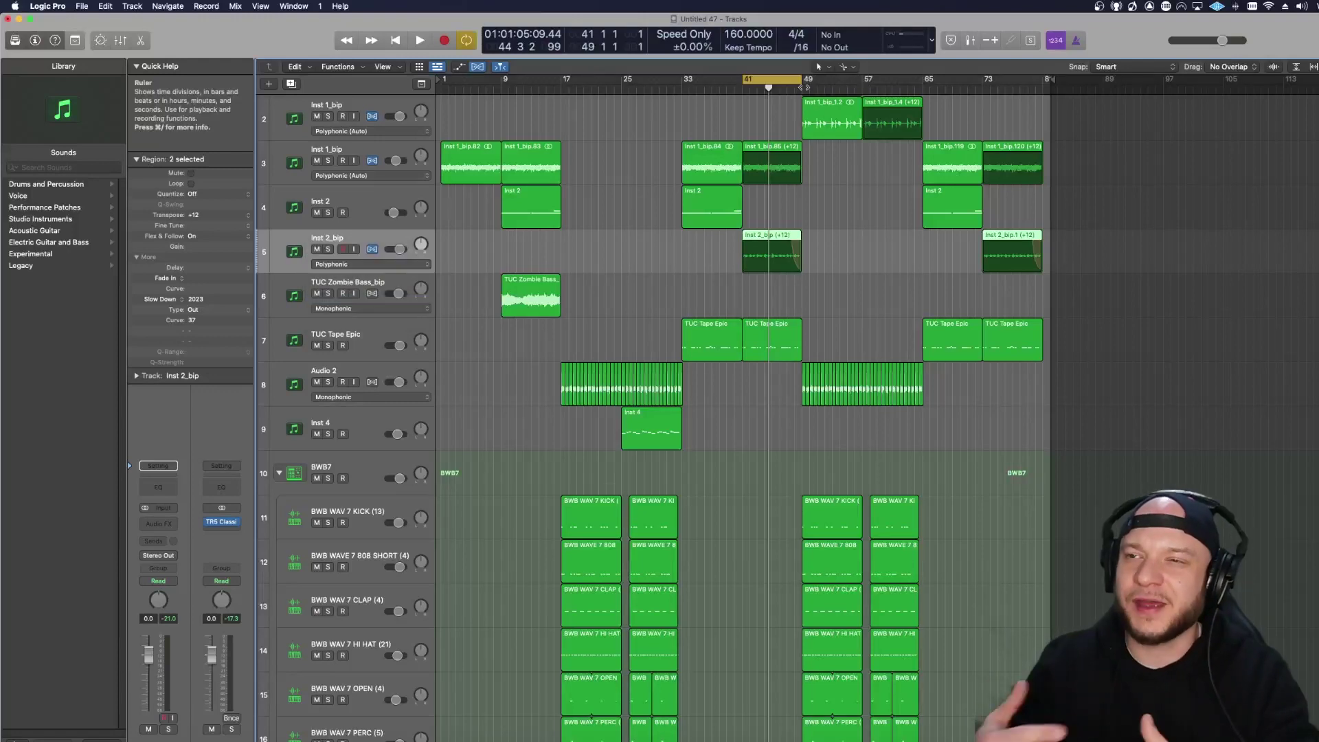
key("space")
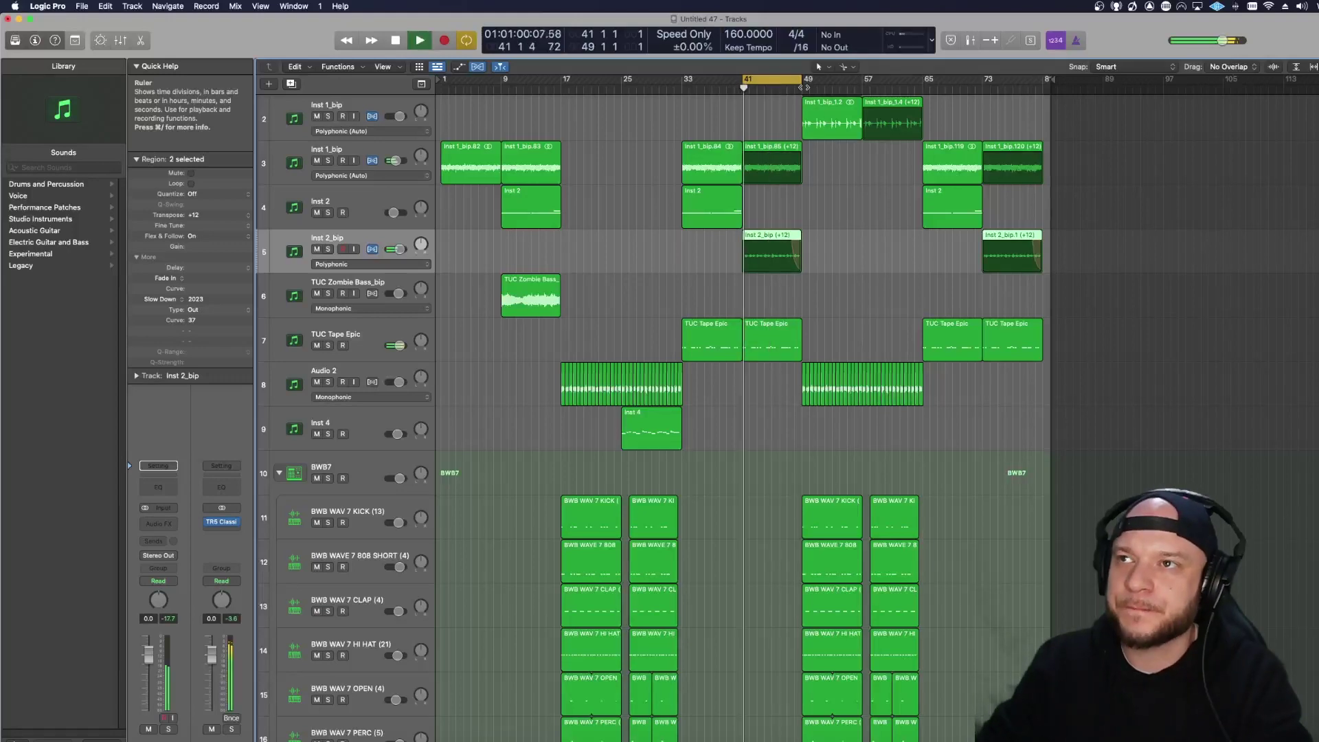
key("space")
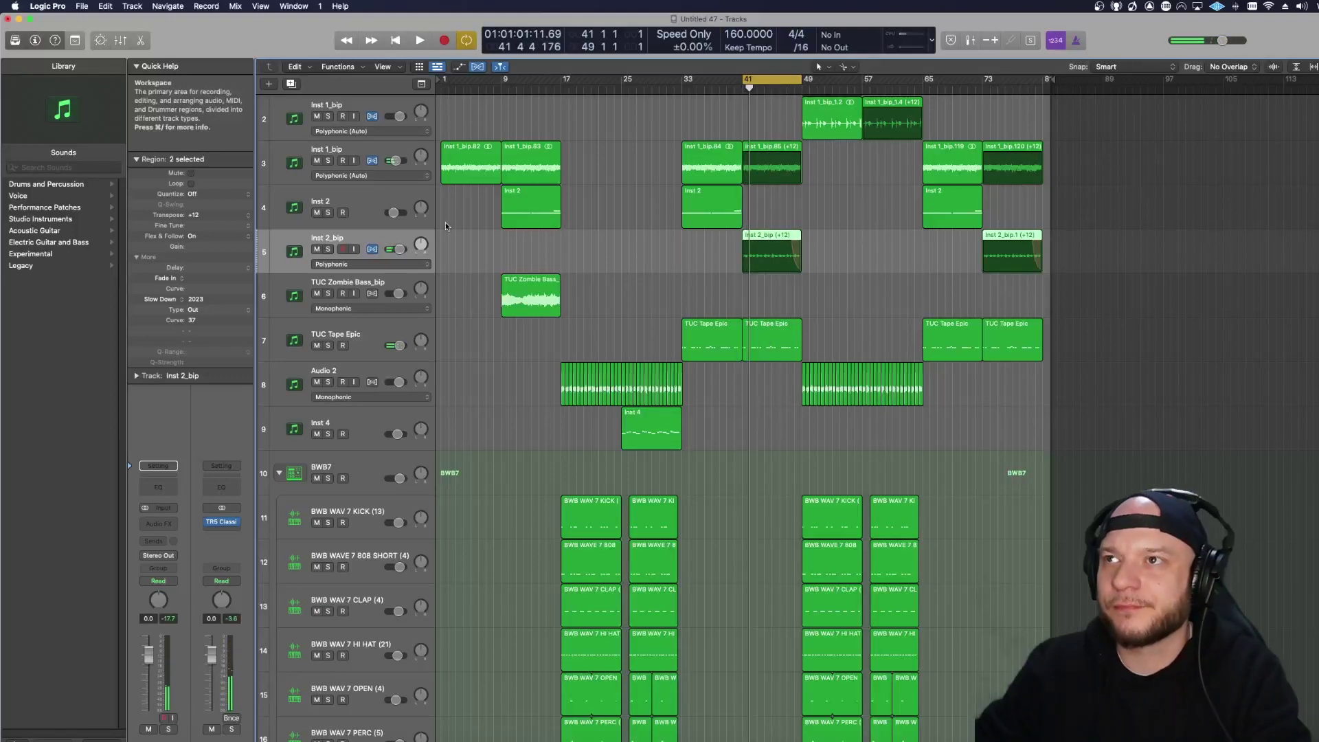
key("space")
left_click_drag(400, 250, 394, 256)
left_click(652, 168)
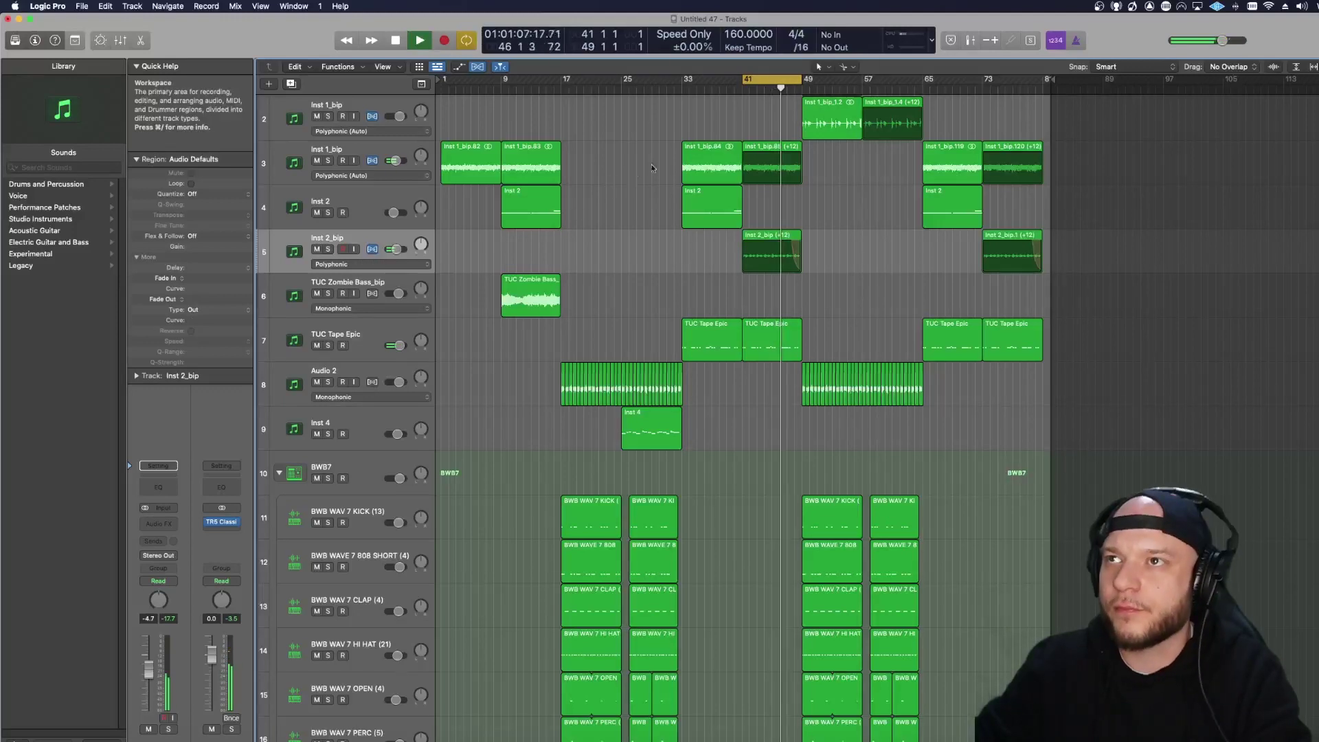
key("c")
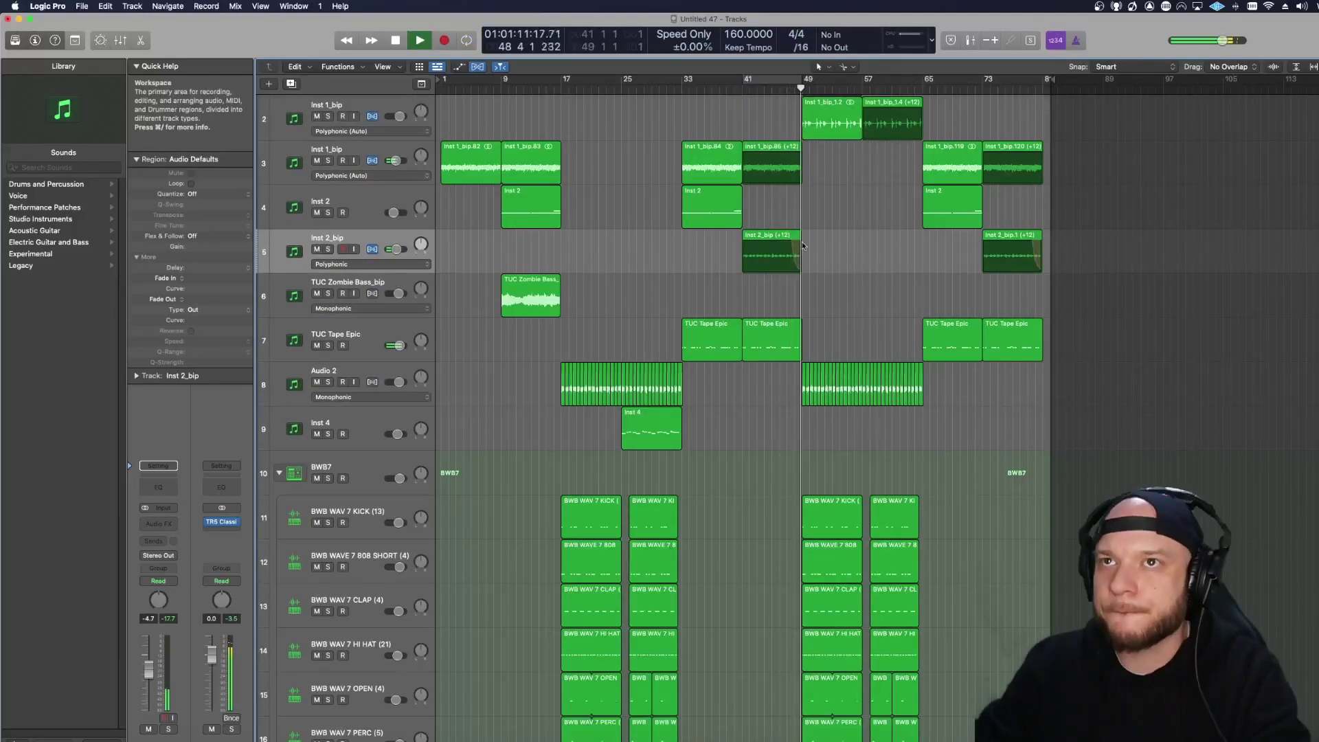
left_click(423, 175)
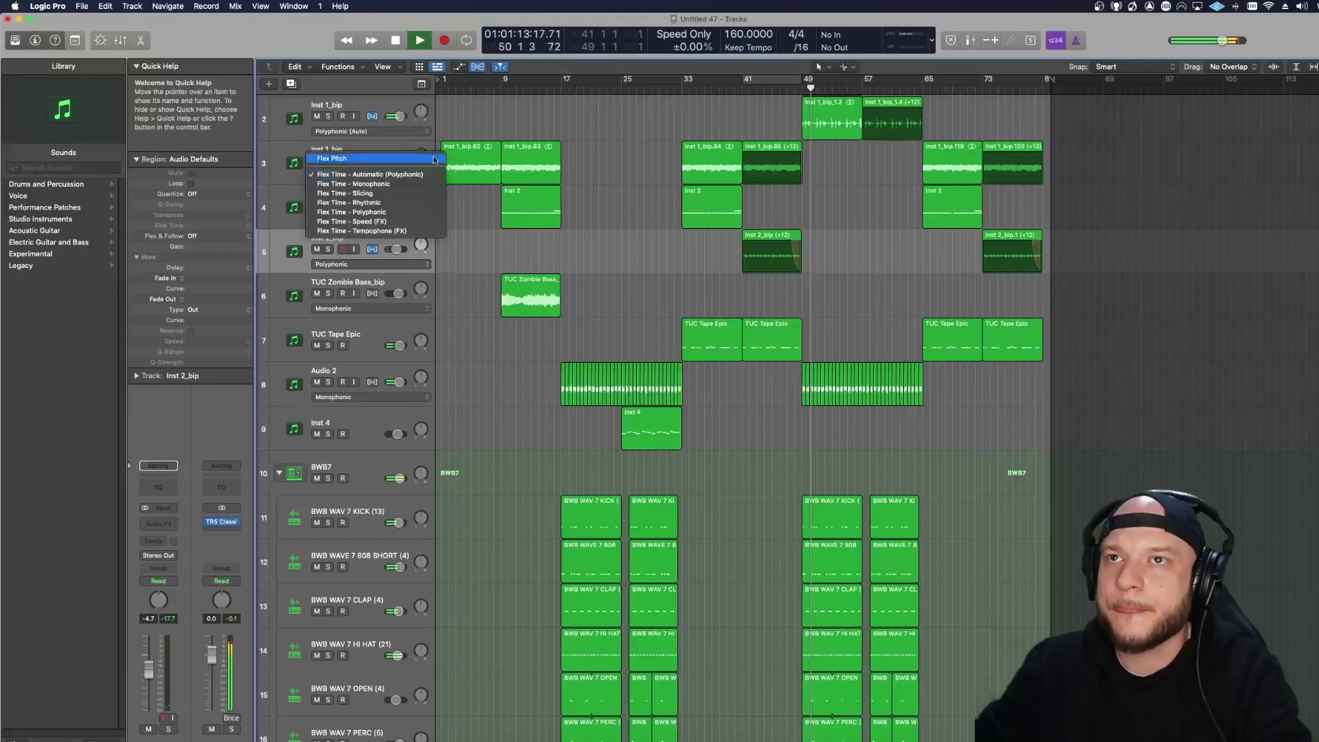
left_click(471, 141)
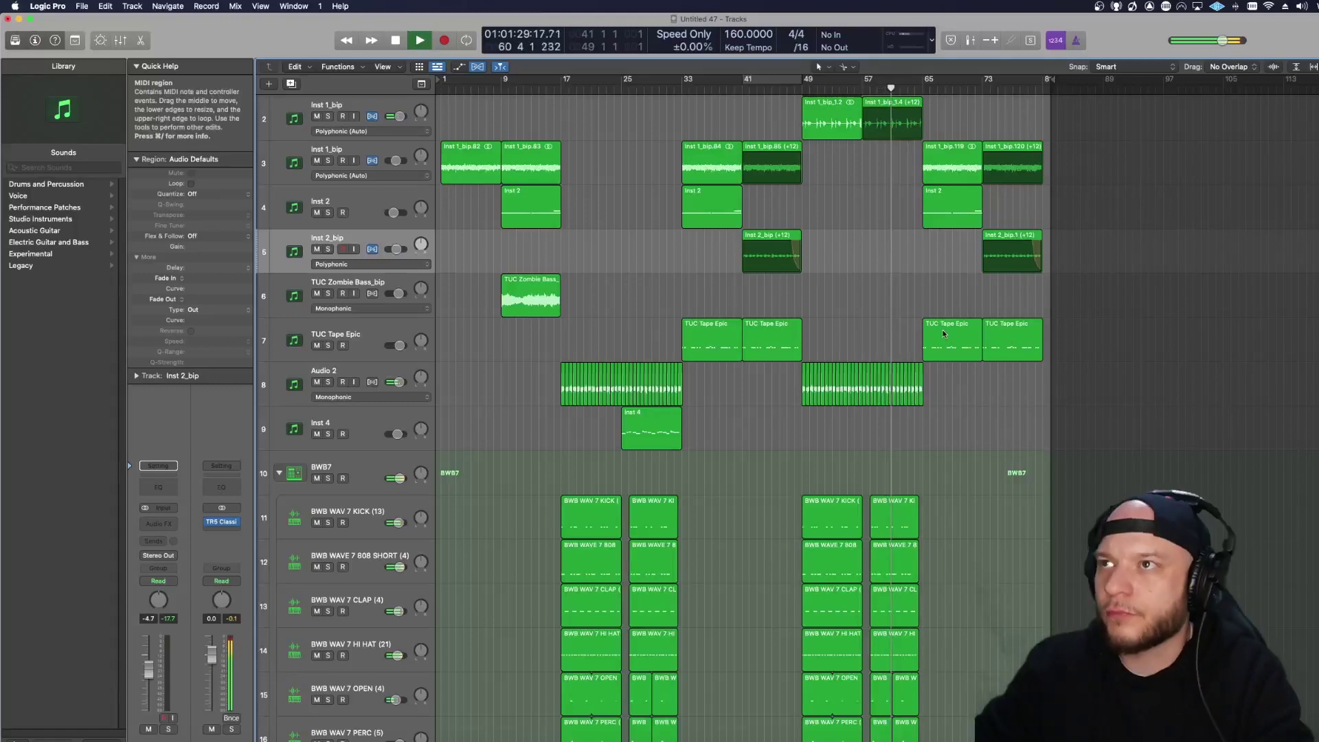
Step: Copy the Inst 4 region from bar 25 to bar 73
left_click_drag(647, 422, 1002, 442)
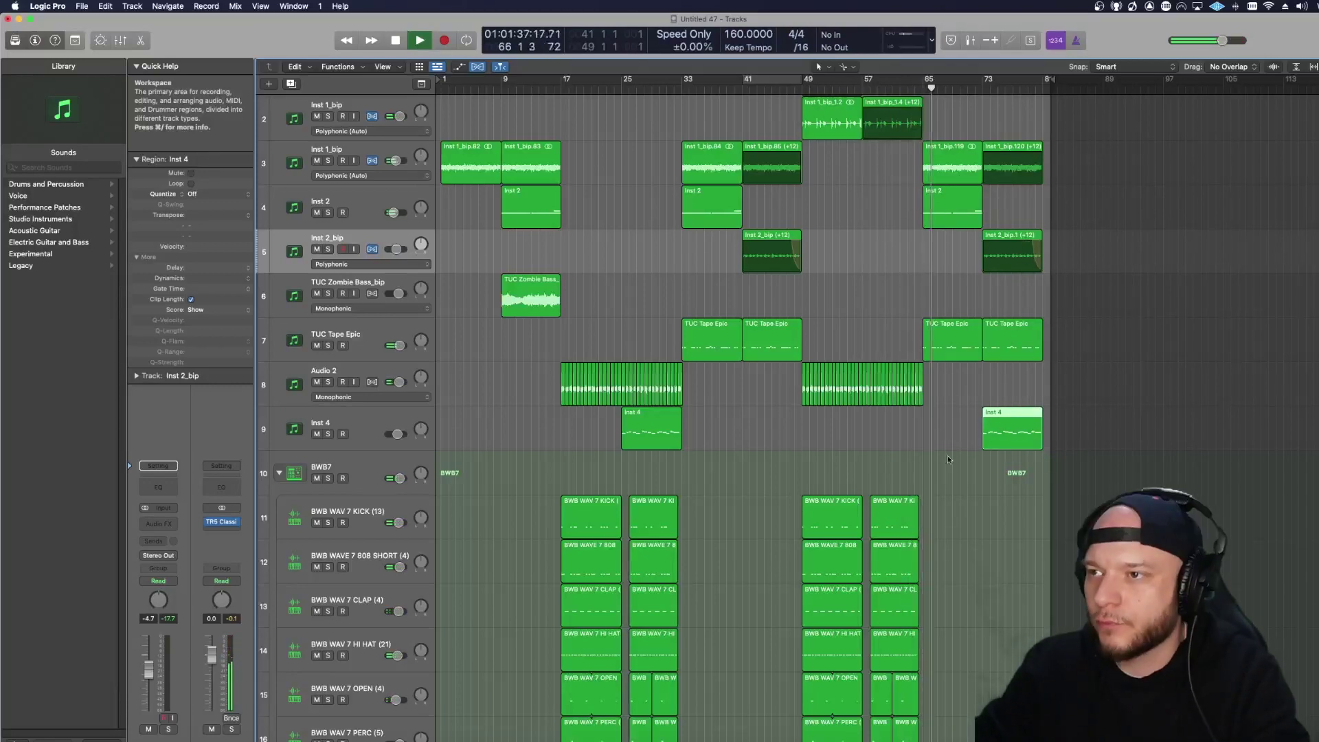
left_click(959, 245)
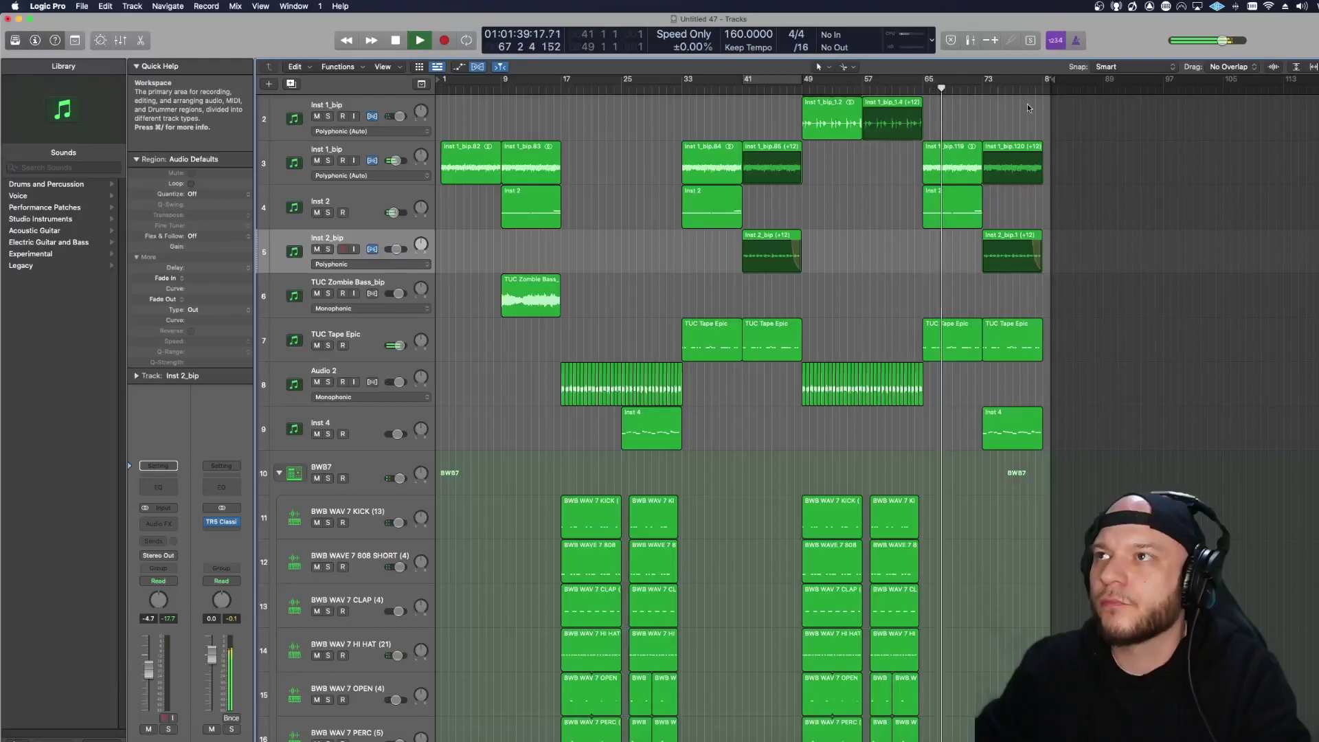